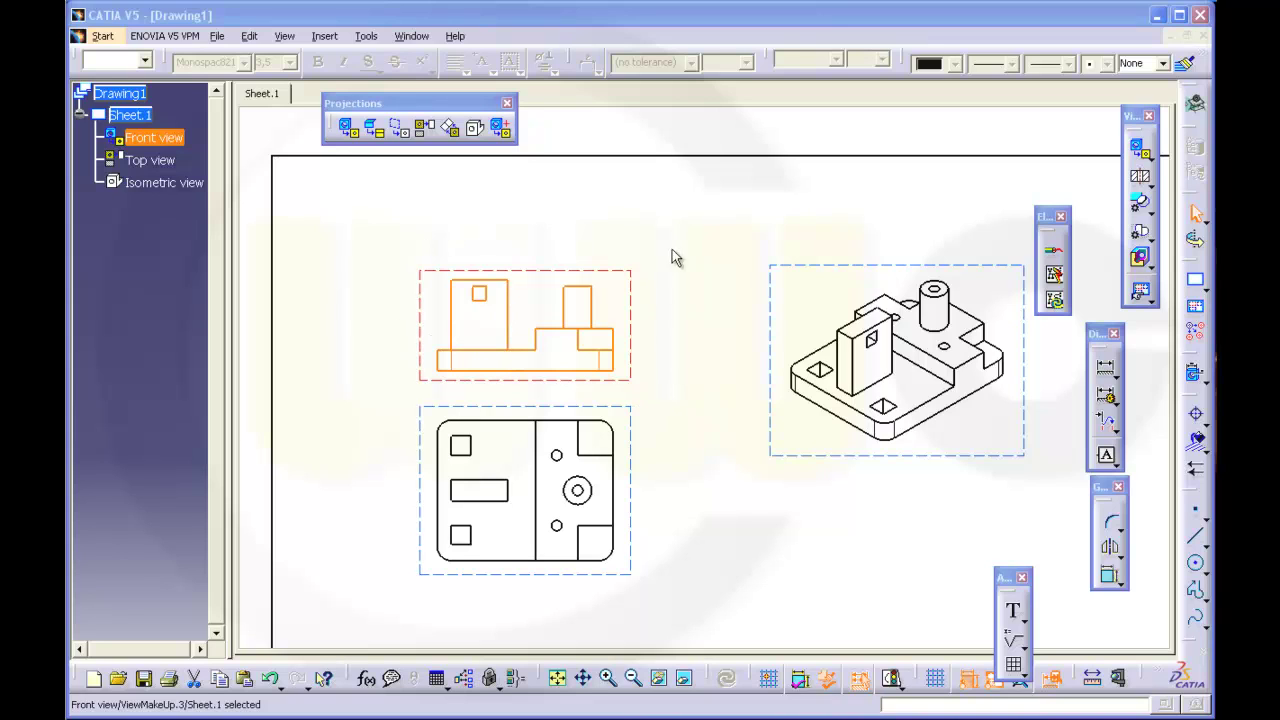
Step: Expand the Break View flyout to show the Breakout View tool for Drawing1's front view
left_click(1140, 287)
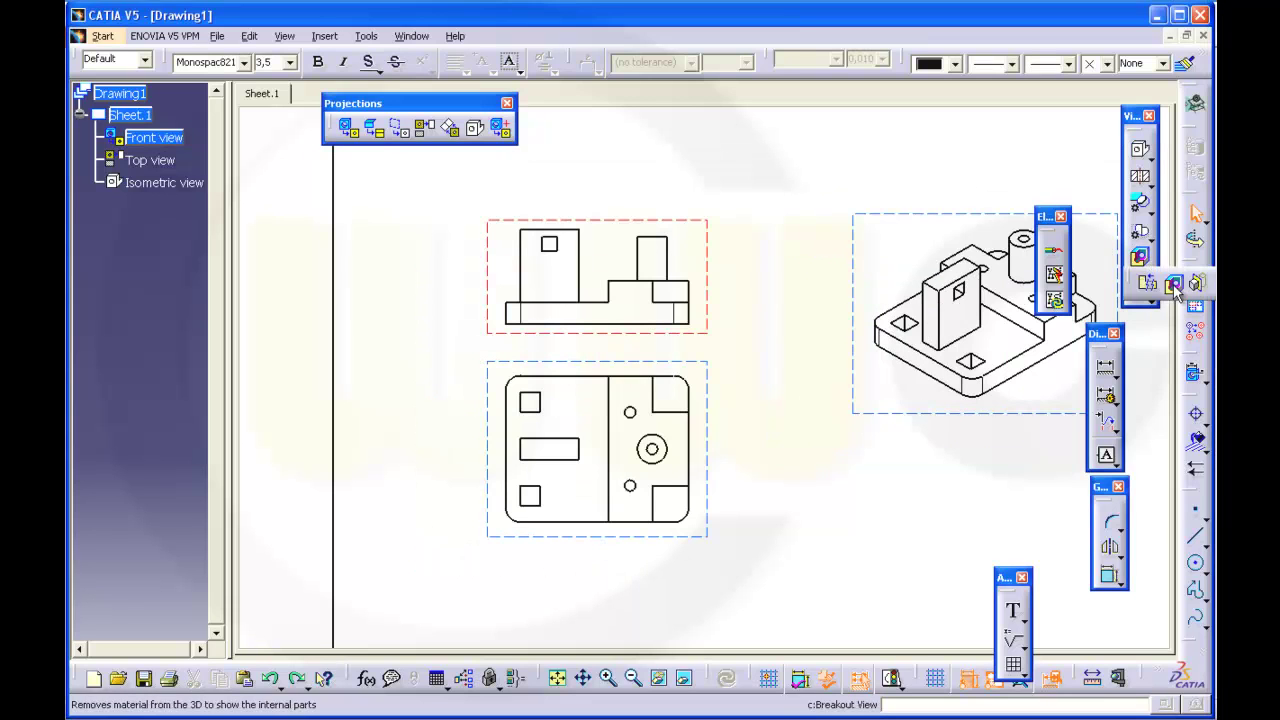
Step: Start a breakout and outline a six-corner closed profile between the front view's raised blocks
left_click(1140, 258)
mouse_move(763, 334)
middle_mouse_down()
mouse_move(788, 311)
mouse_move(760, 277)
mouse_move(900, 402)
middle_mouse_up()
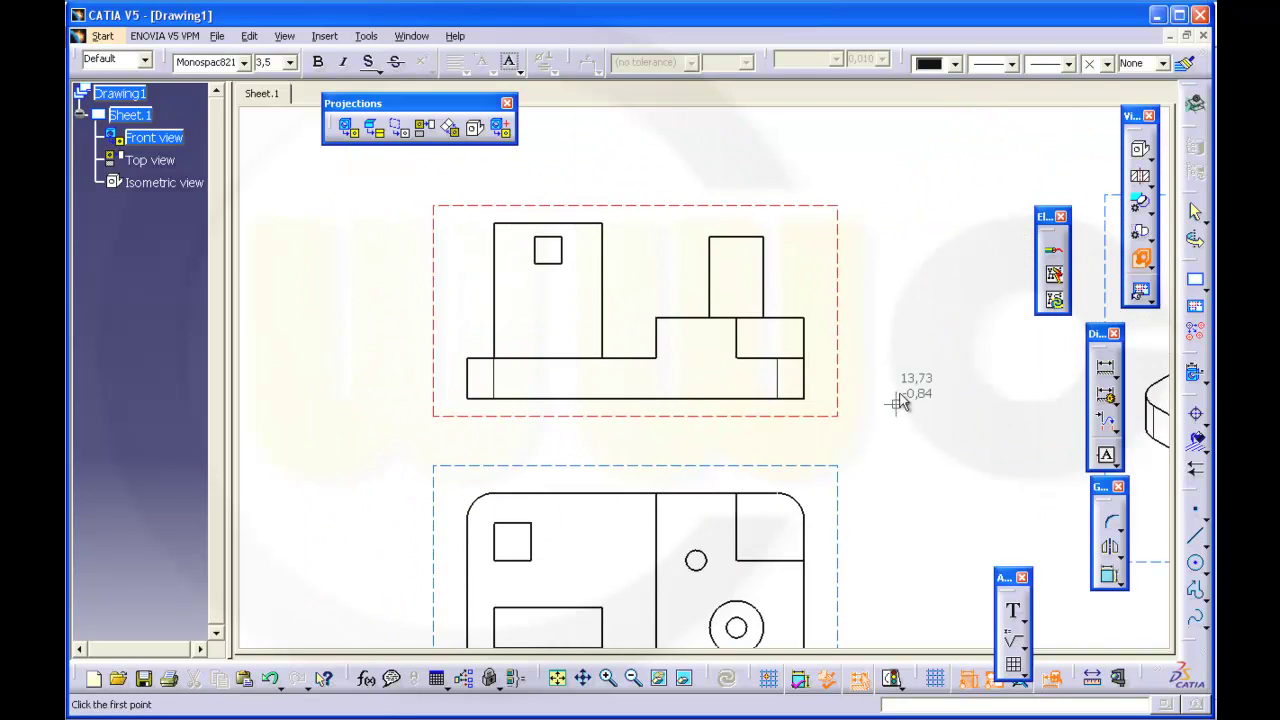
left_click(658, 289)
left_click(633, 330)
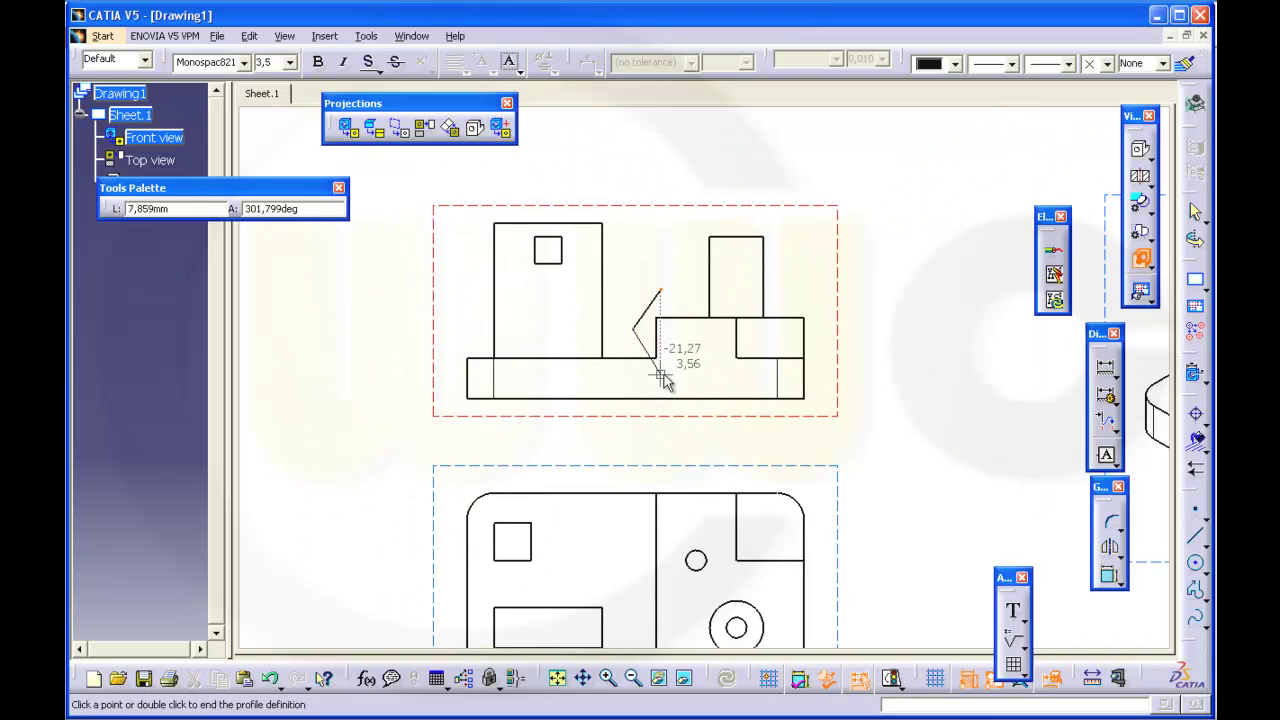
left_click(657, 377)
left_click(688, 377)
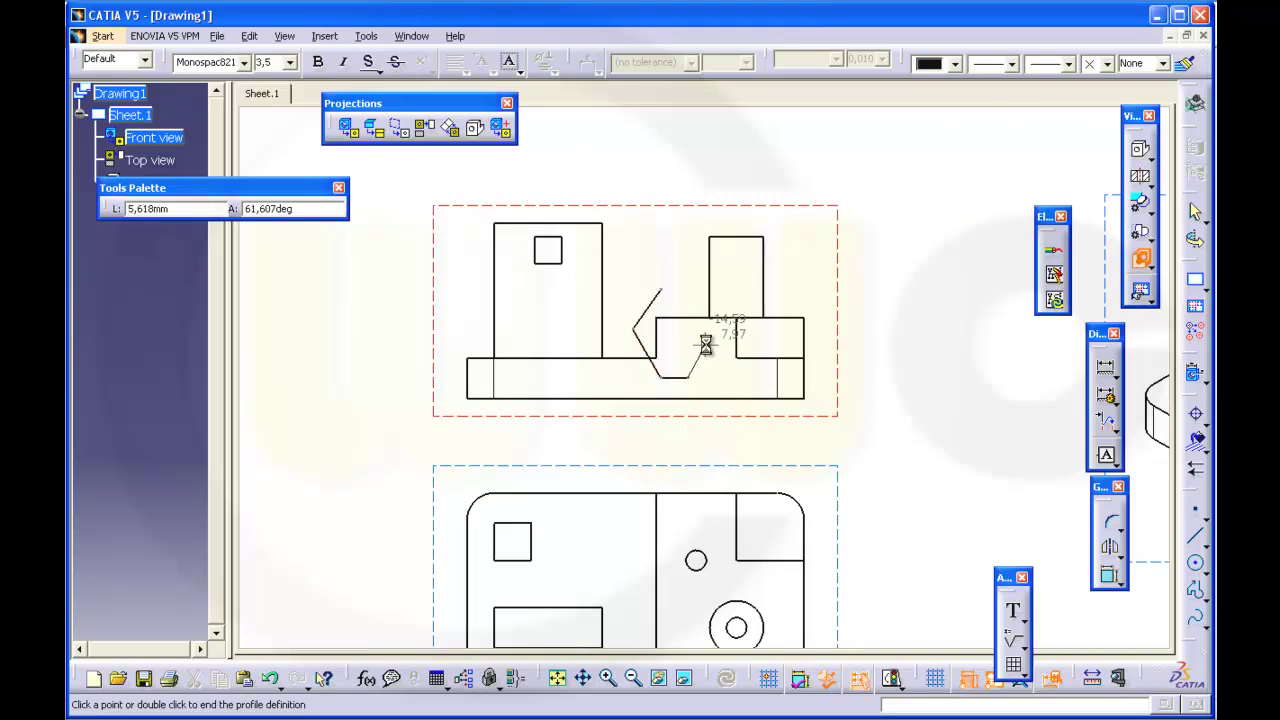
left_click(706, 343)
left_click(697, 293)
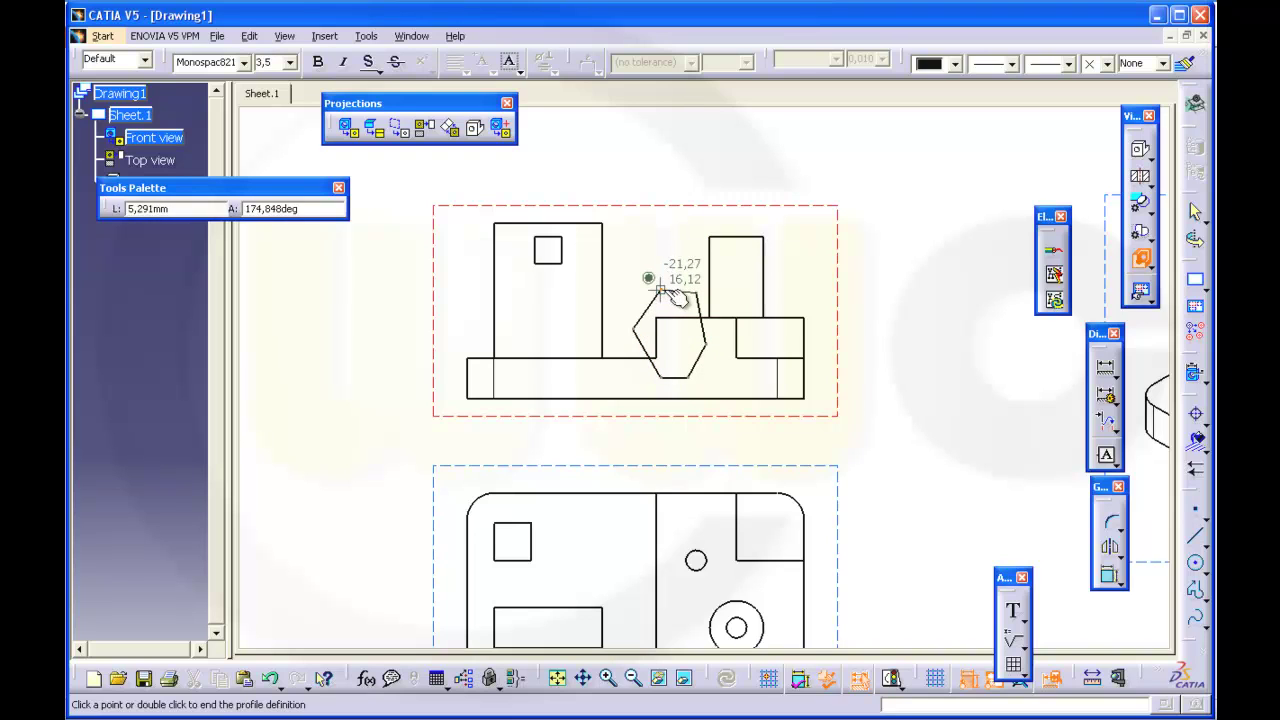
left_click(660, 288)
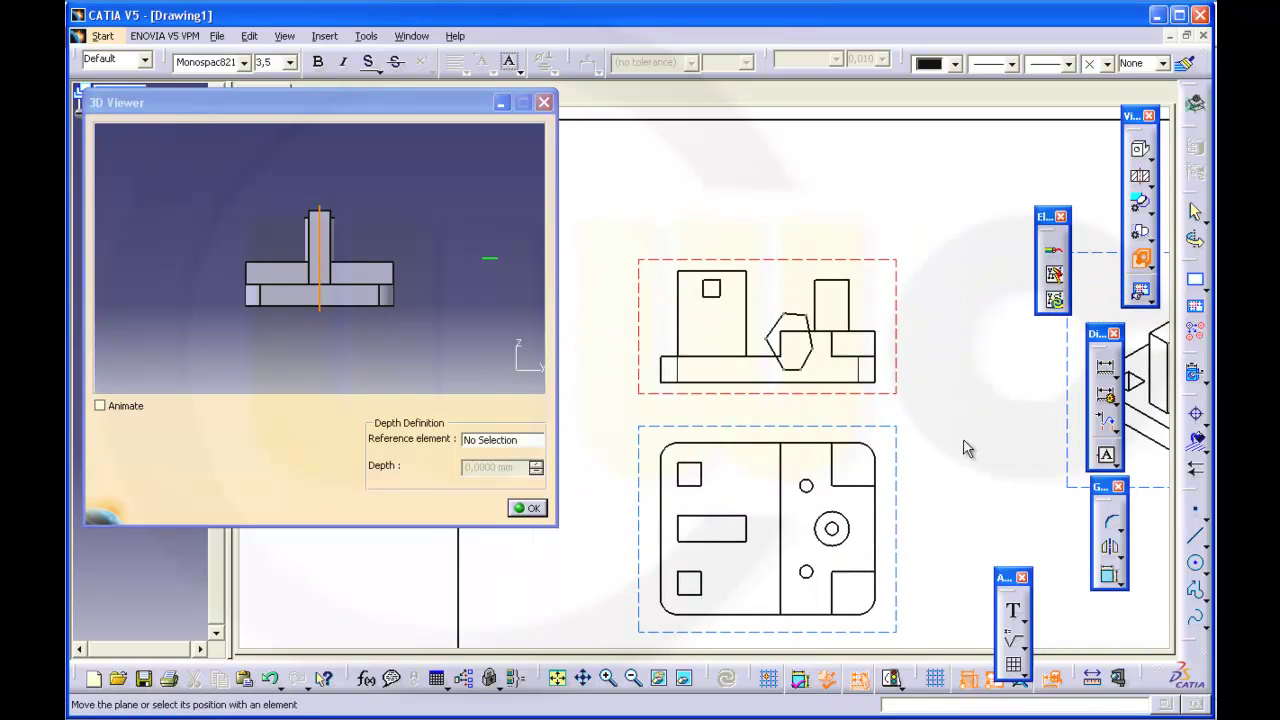
Step: Pan and zoom the sheet to inspect the jagged breakout in the front view
middle_click_drag(980, 431, 945, 383)
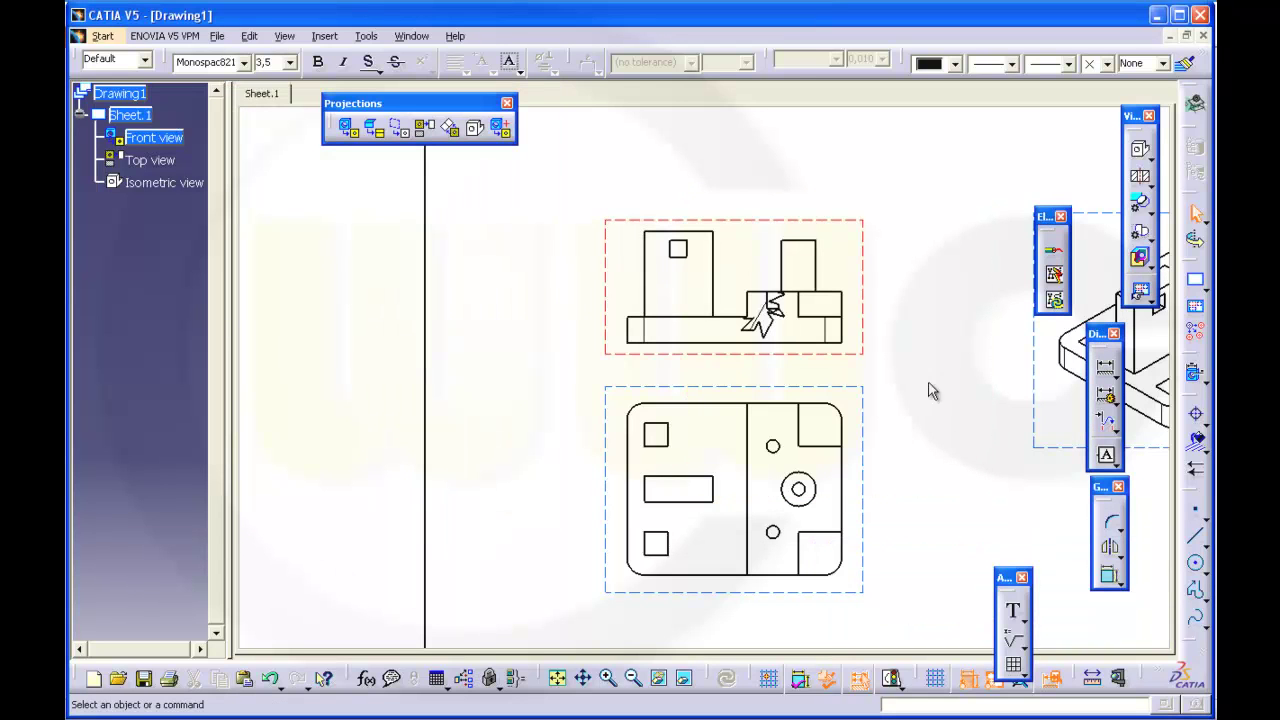
mouse_move(930, 380)
middle_mouse_down("ctrl")
mouse_move(928, 314)
mouse_move(893, 320)
mouse_move(777, 271)
mouse_move(790, 320)
middle_mouse_up("ctrl")
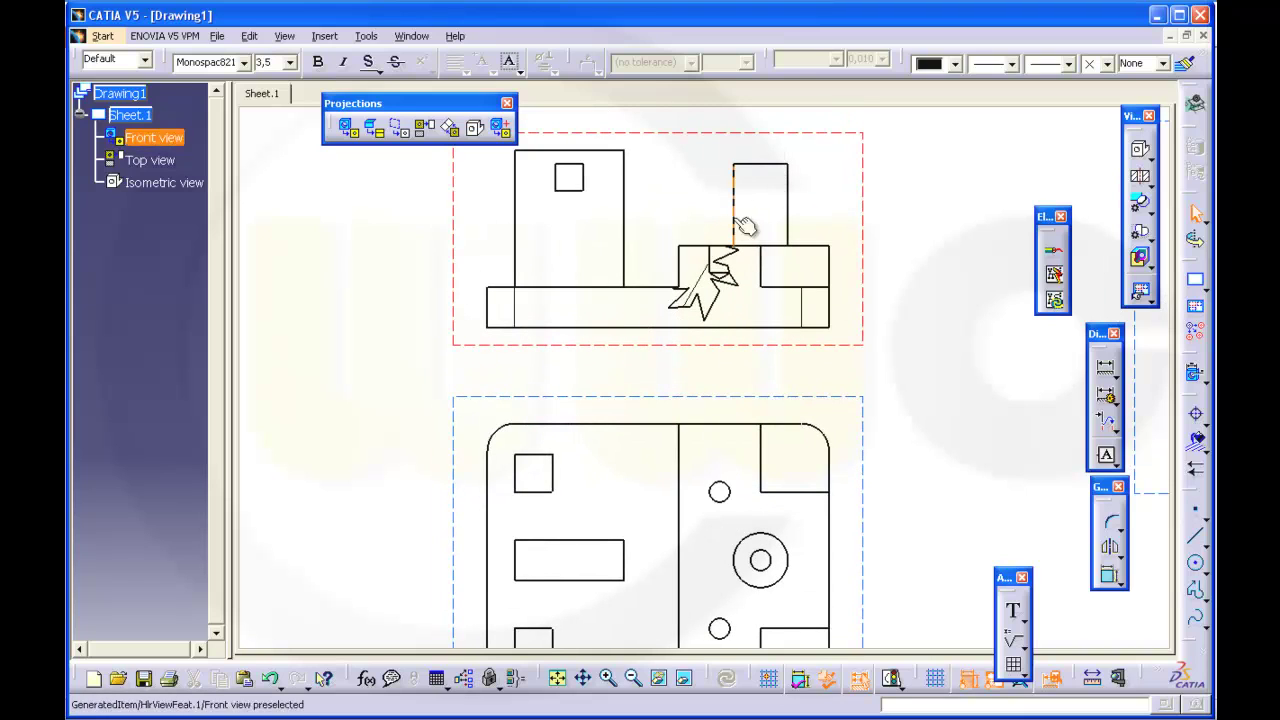
Step: In Drafting options, change the breakout view linetype from 8 to solid linetype 1
left_click(366, 37)
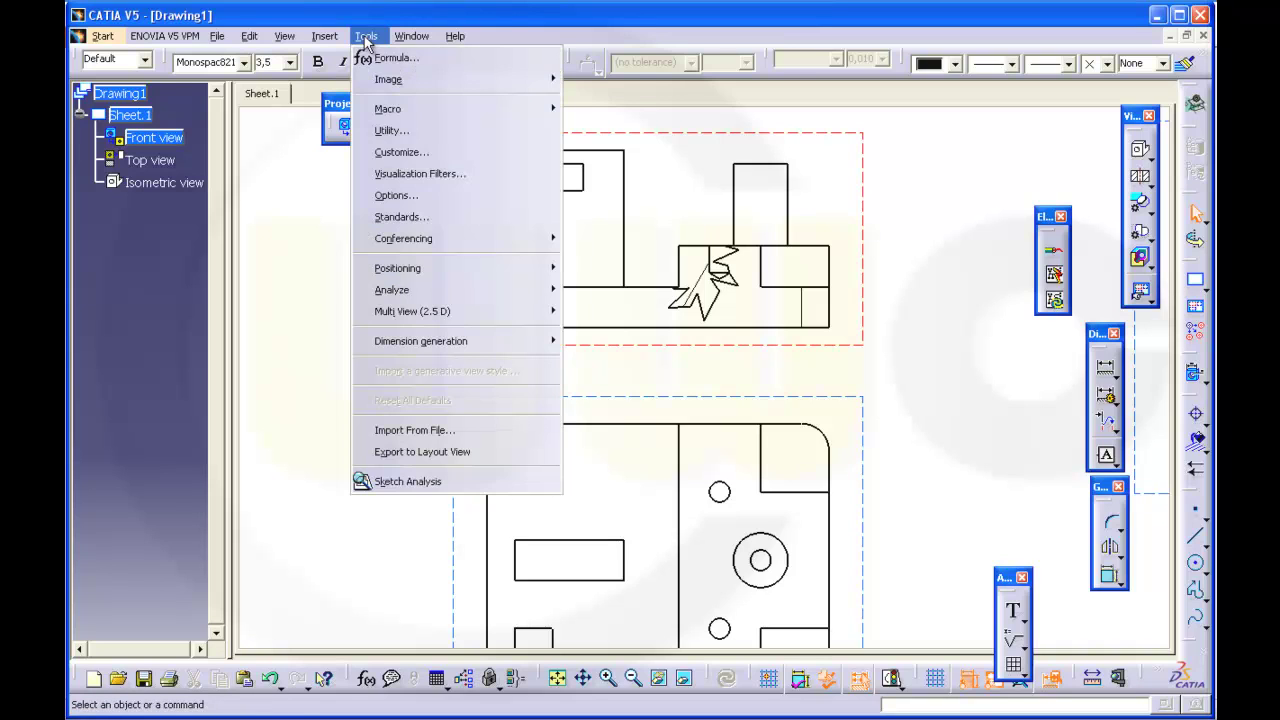
left_click(392, 195)
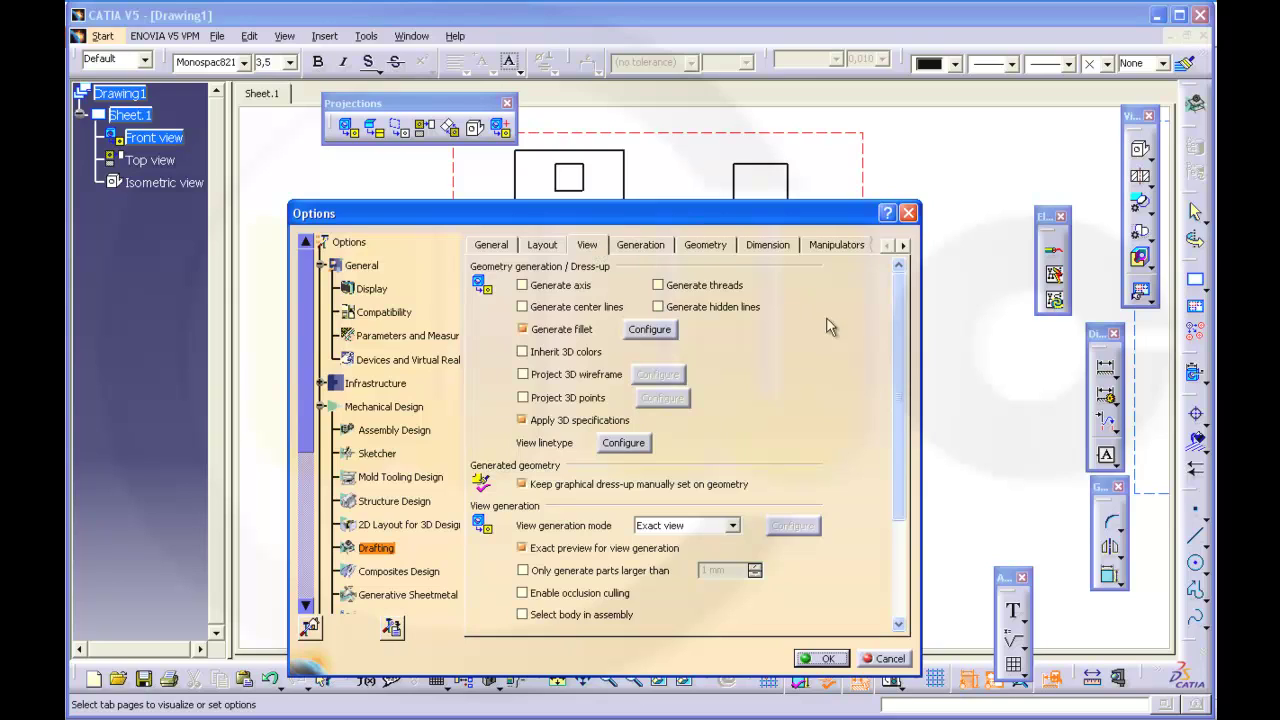
left_click(628, 444)
left_click(847, 438)
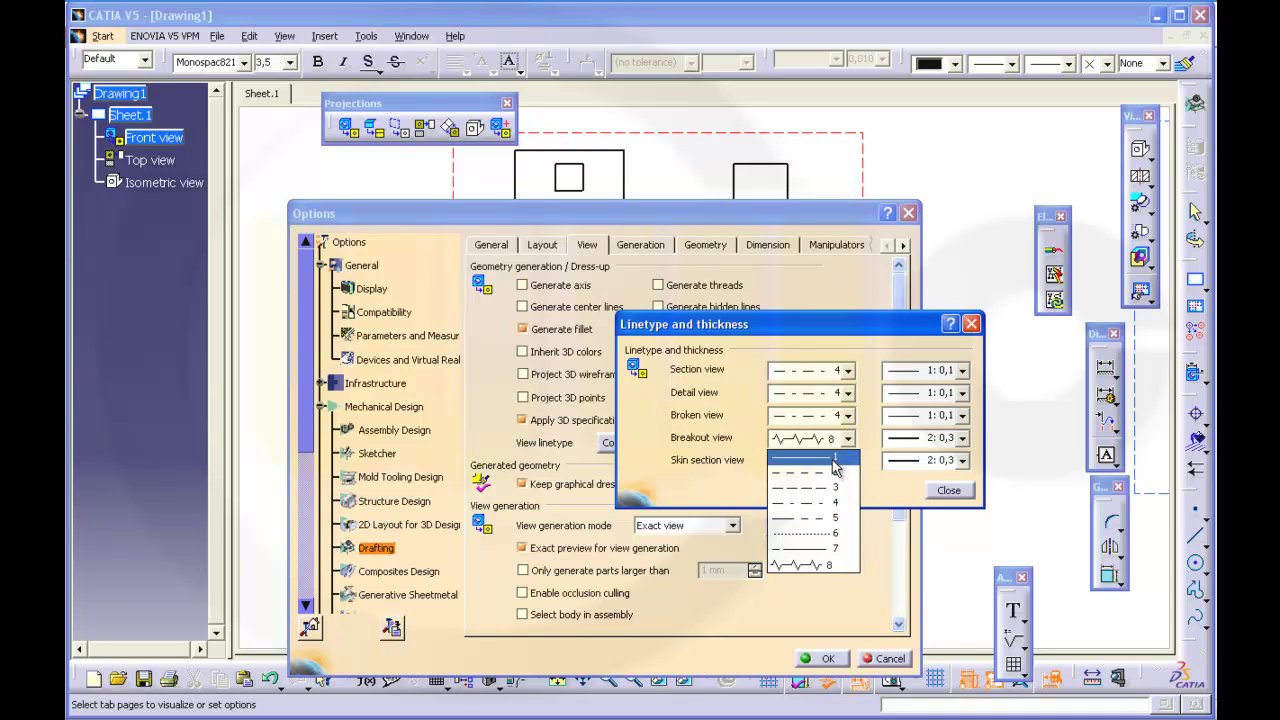
left_click(835, 461)
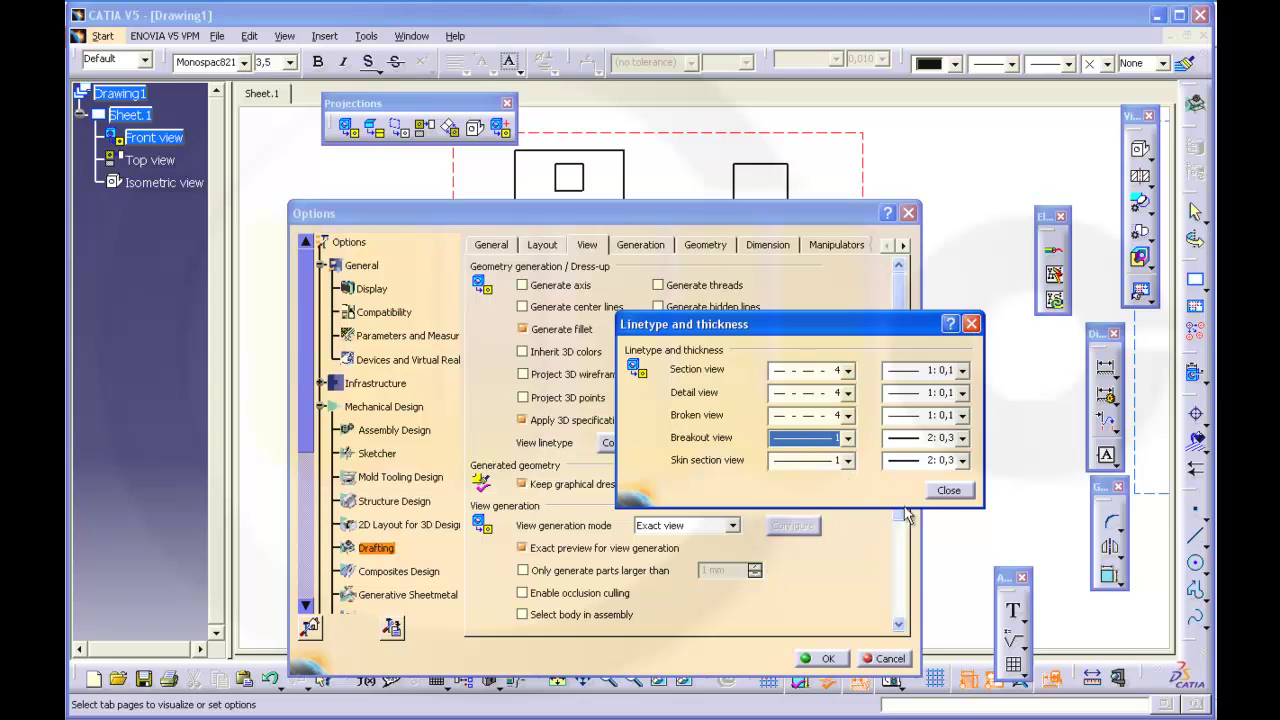
left_click(948, 491)
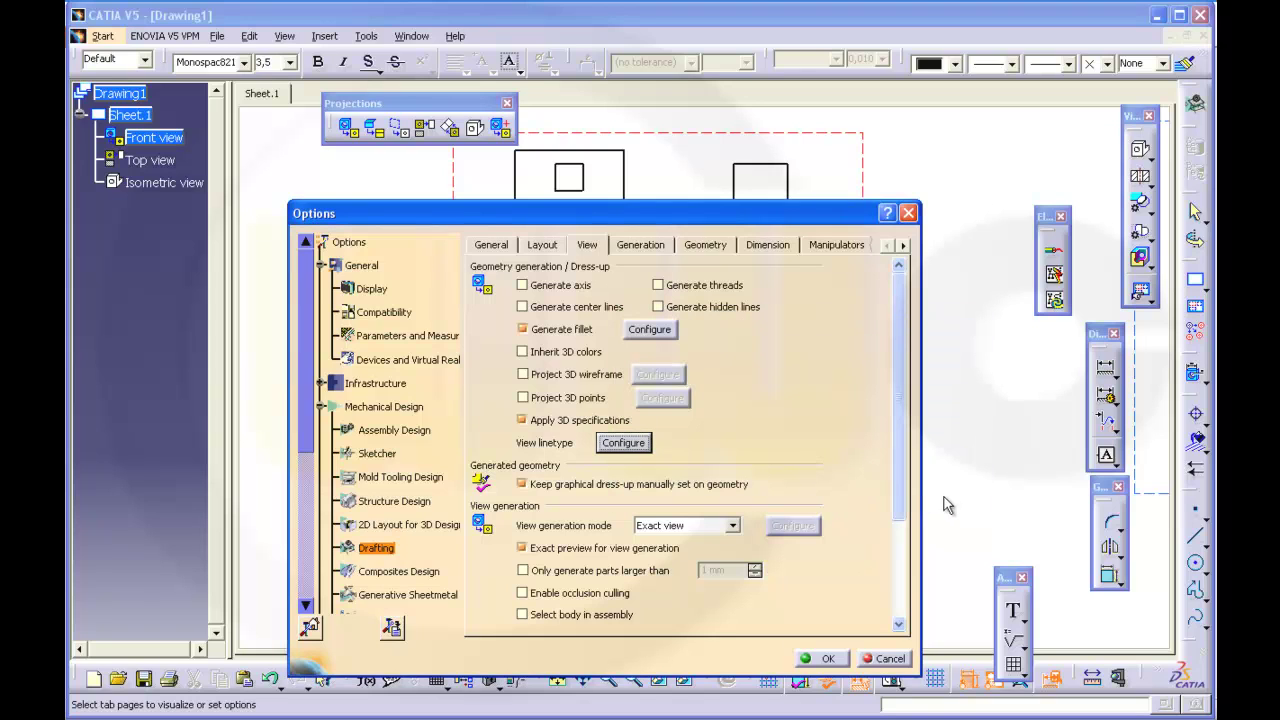
left_click(836, 661)
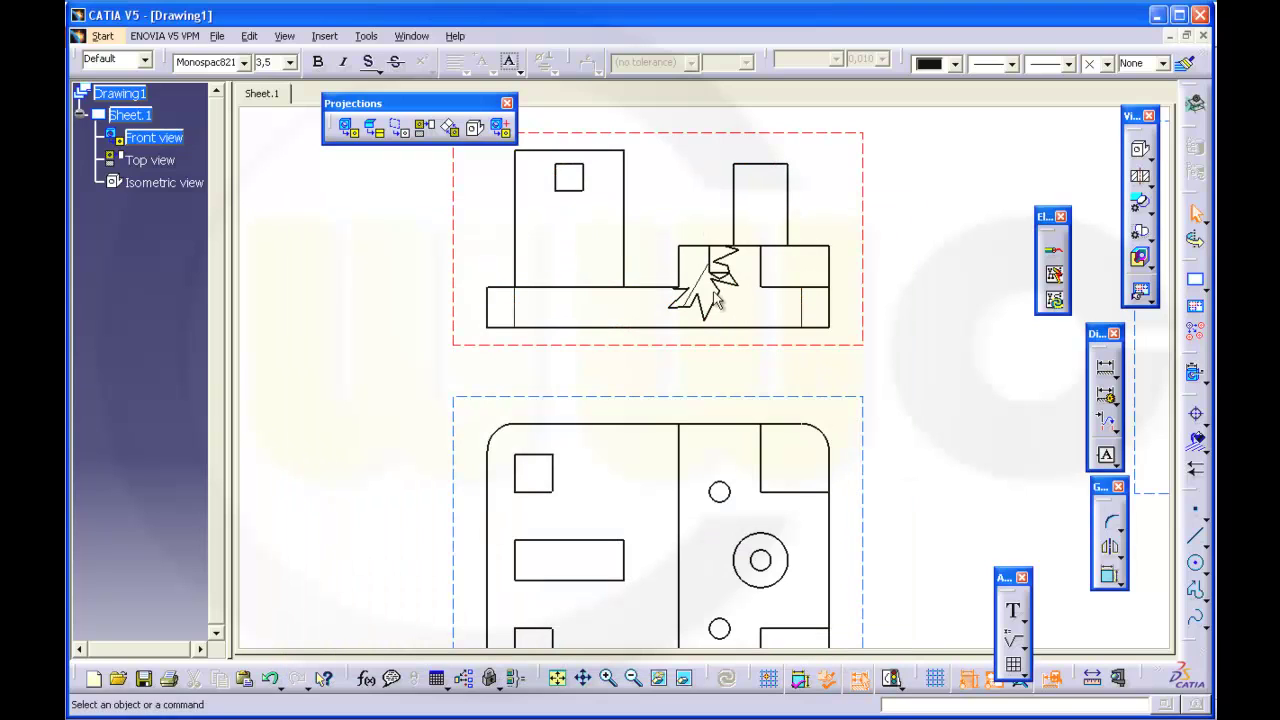
Step: Remove the breakout from the front view so its full outline returns
right_click(864, 247)
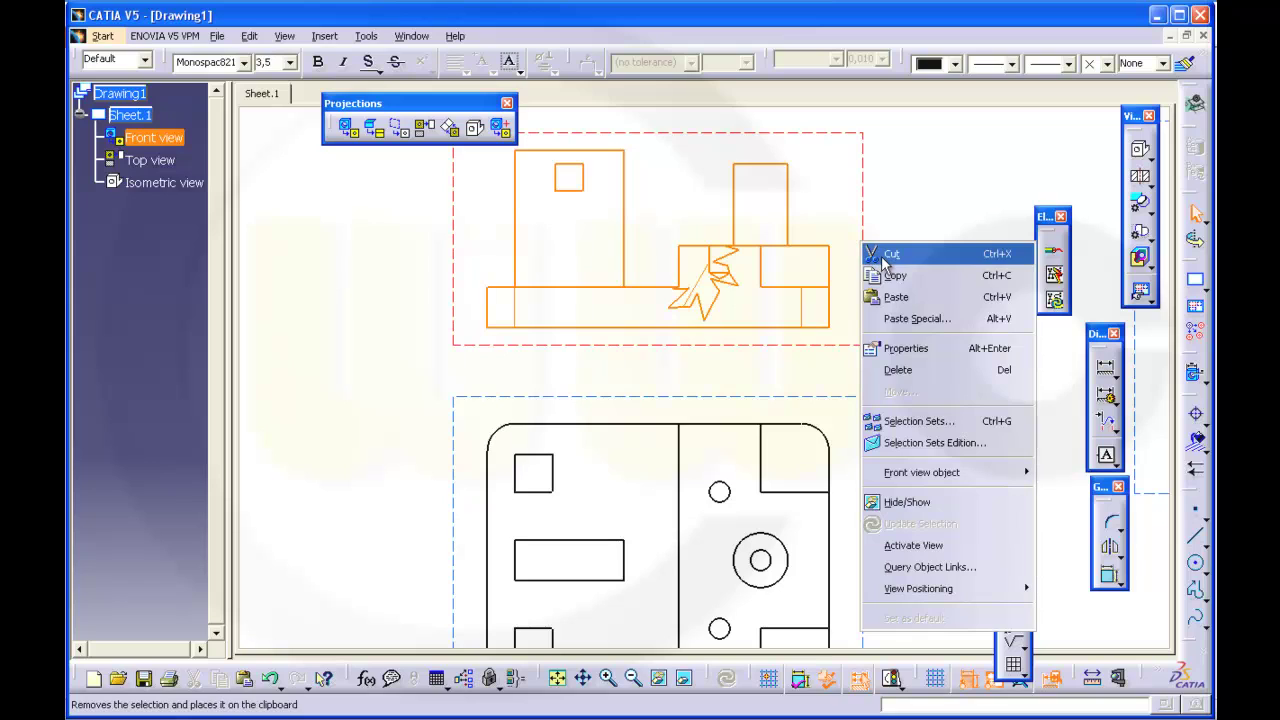
mouse_move(969, 477)
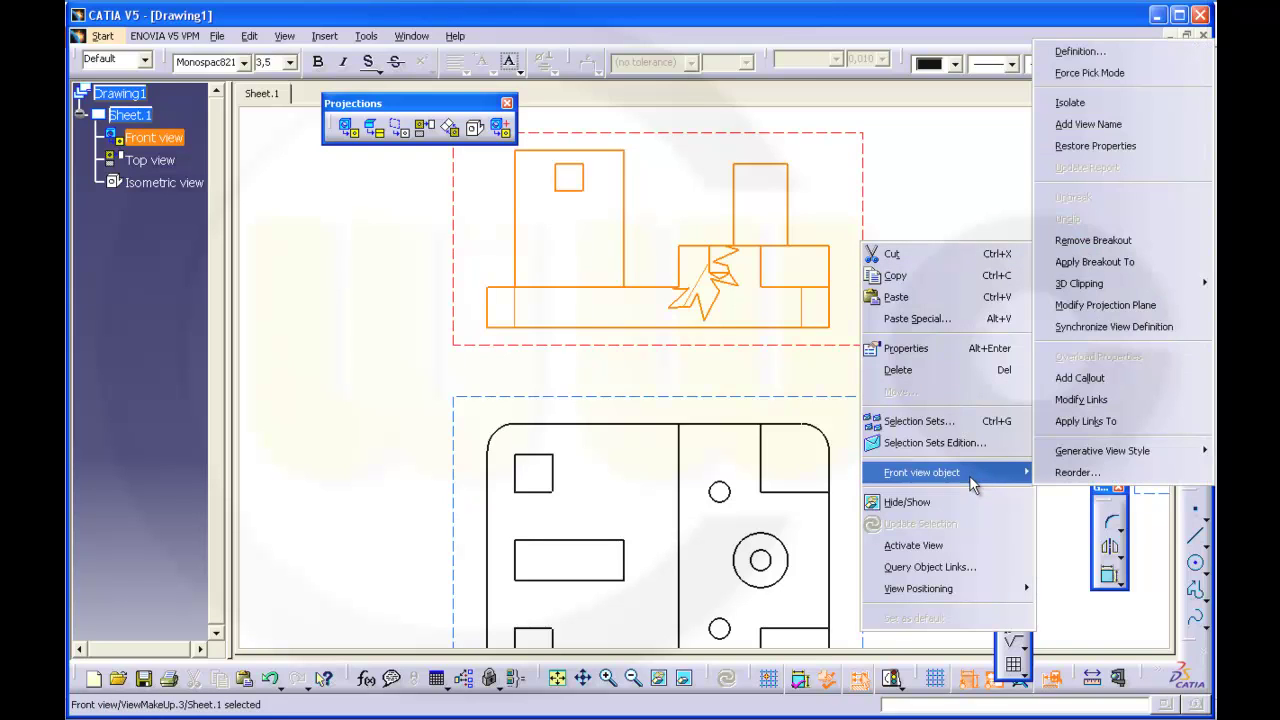
left_click(1078, 242)
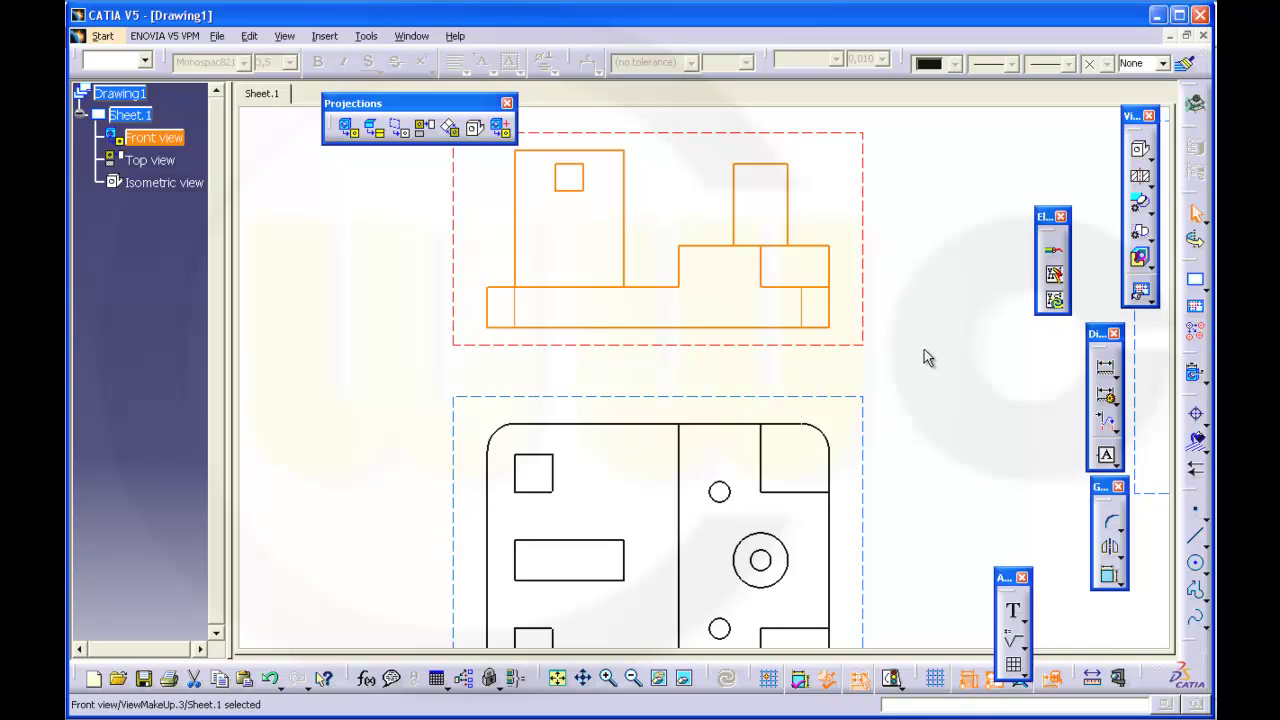
Step: Draw a new closed six-corner breakout profile between the front view's raised blocks
left_click(1141, 260)
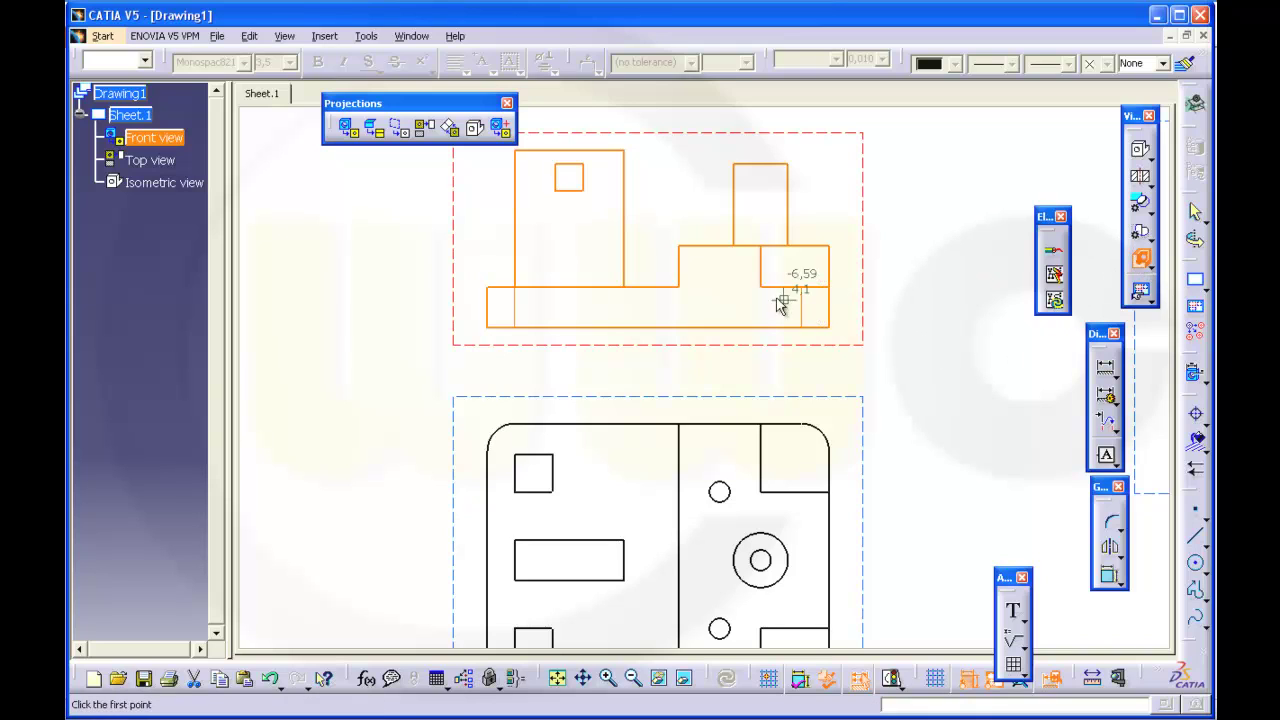
left_click(695, 233)
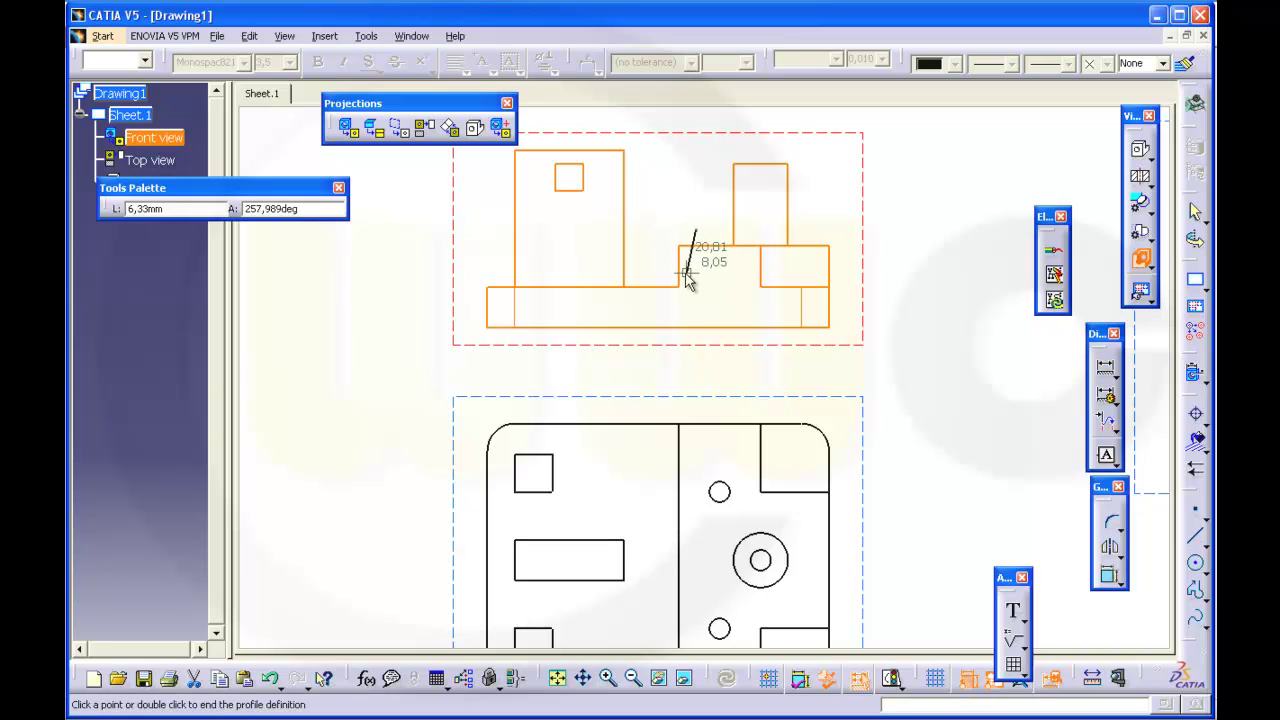
left_click(687, 271)
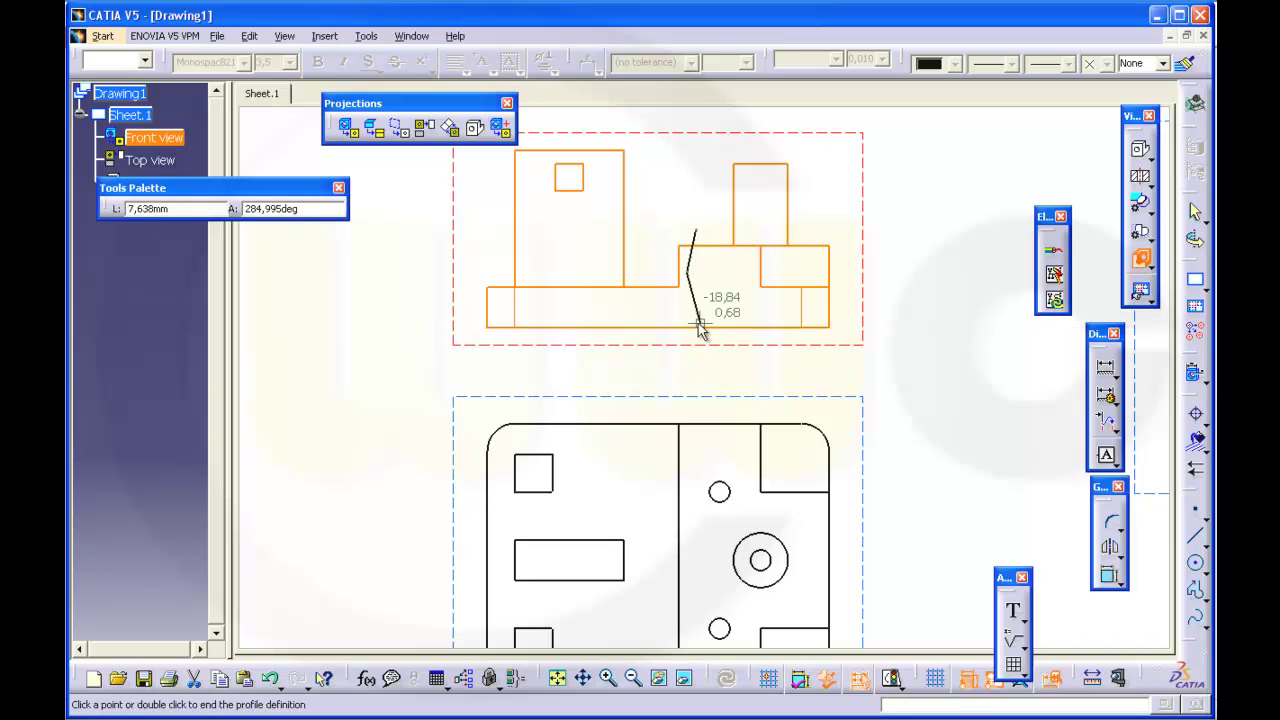
left_click(695, 322)
left_click(742, 316)
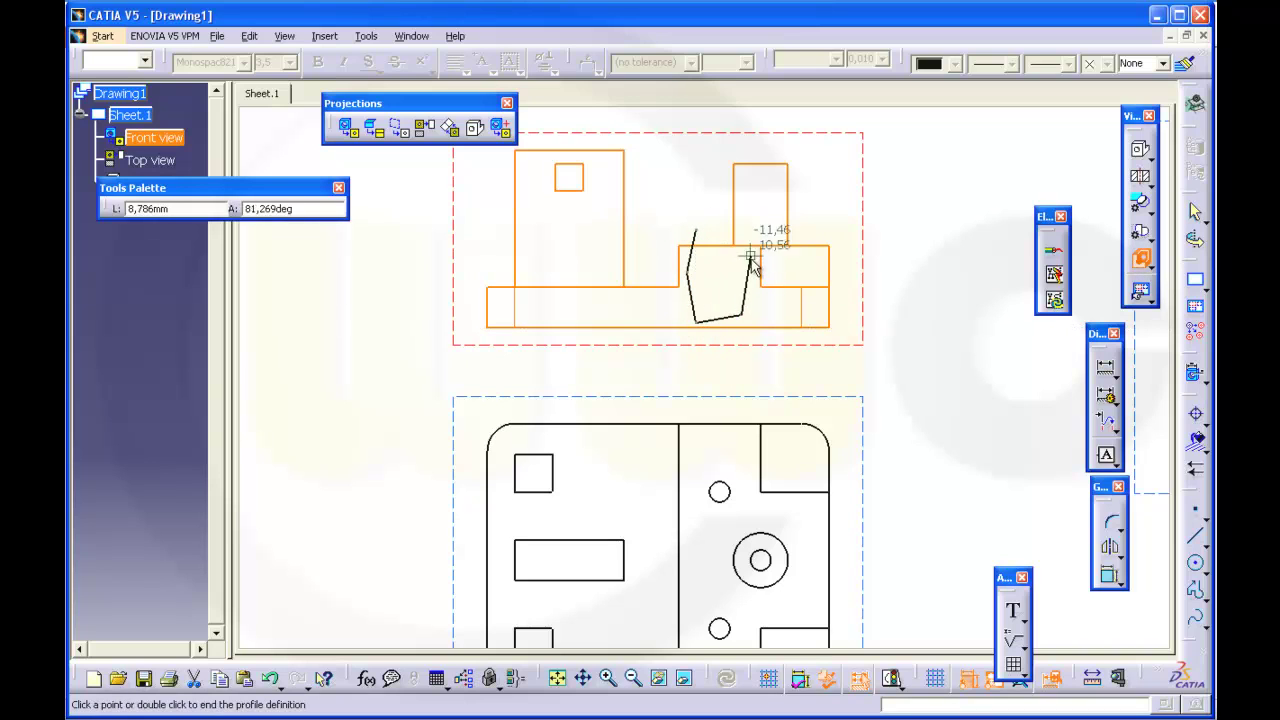
left_click(750, 268)
left_click(741, 219)
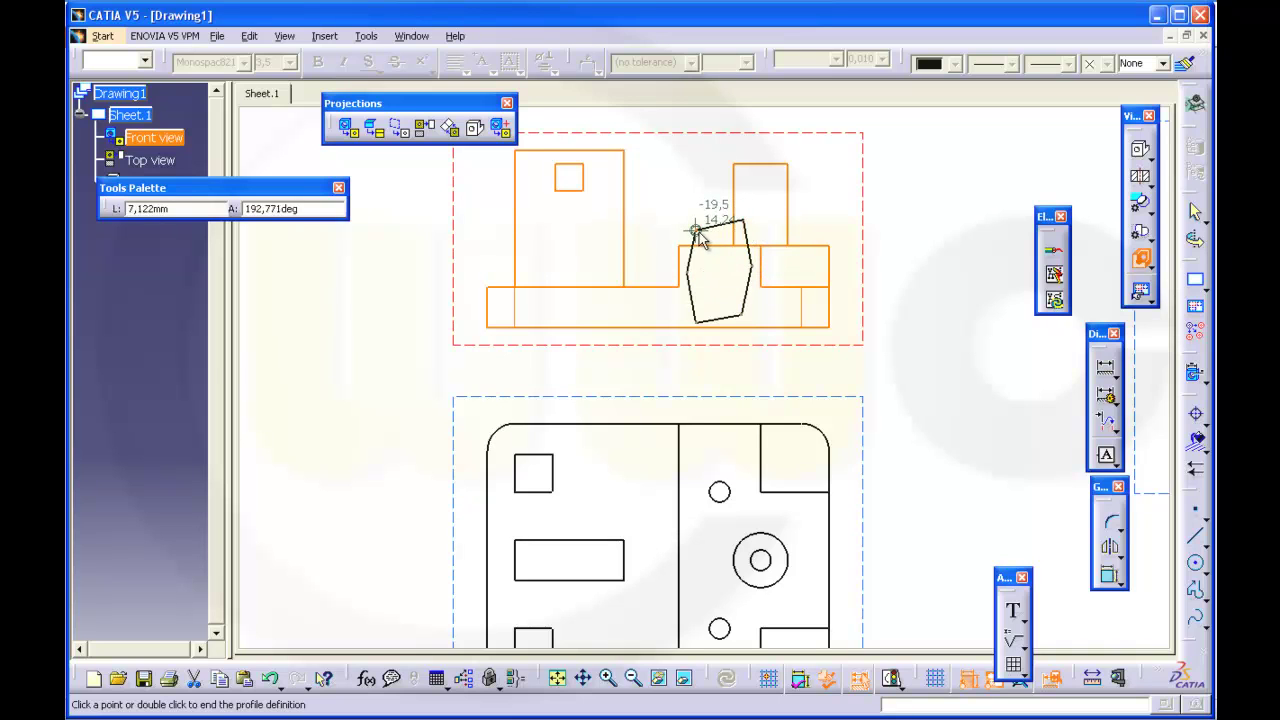
left_click(695, 231)
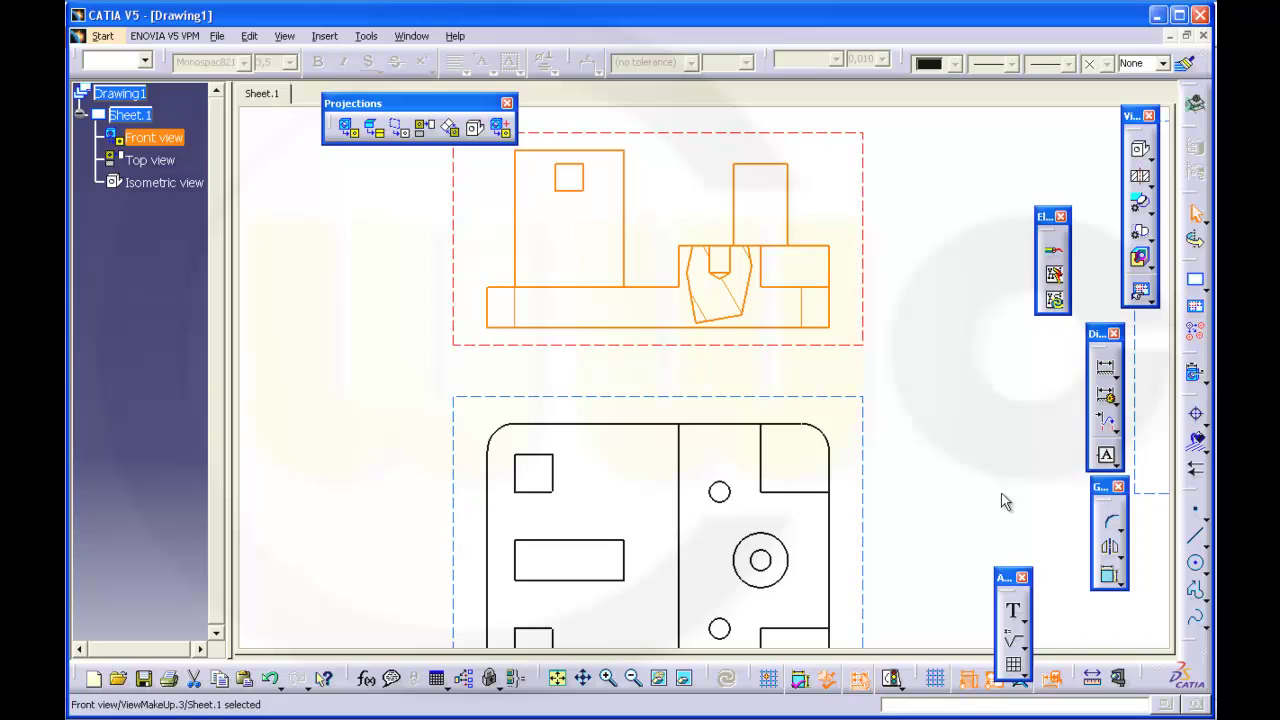
Step: Cut a second breakout with a pentagon profile around the tall right-hand block and accept the depth
left_click(1140, 258)
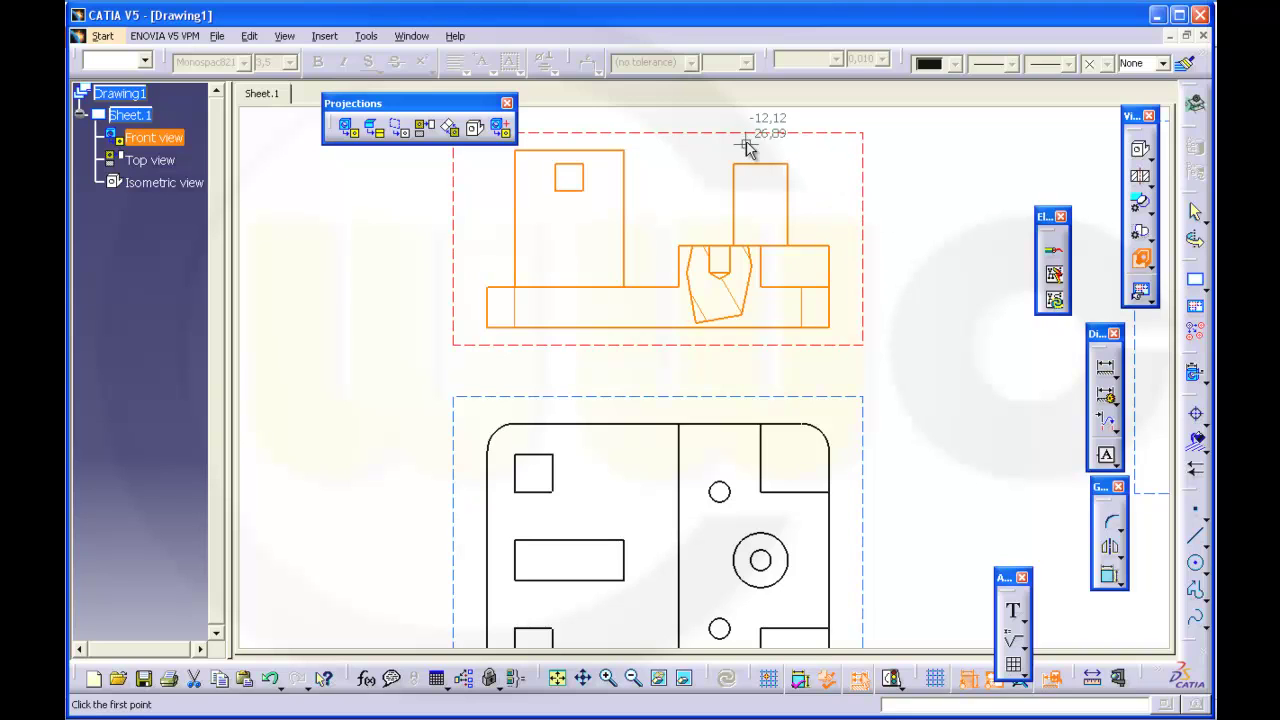
left_click(706, 152)
left_click(718, 196)
left_click(757, 232)
left_click(803, 216)
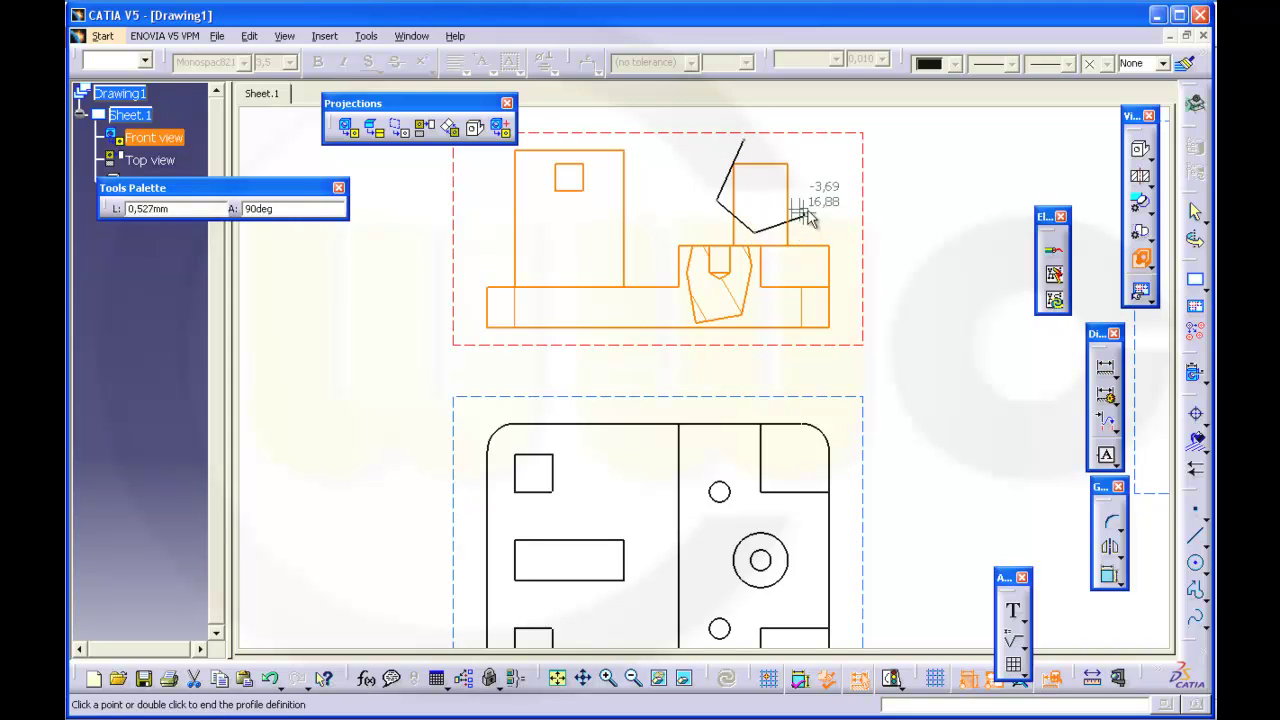
left_click(803, 147)
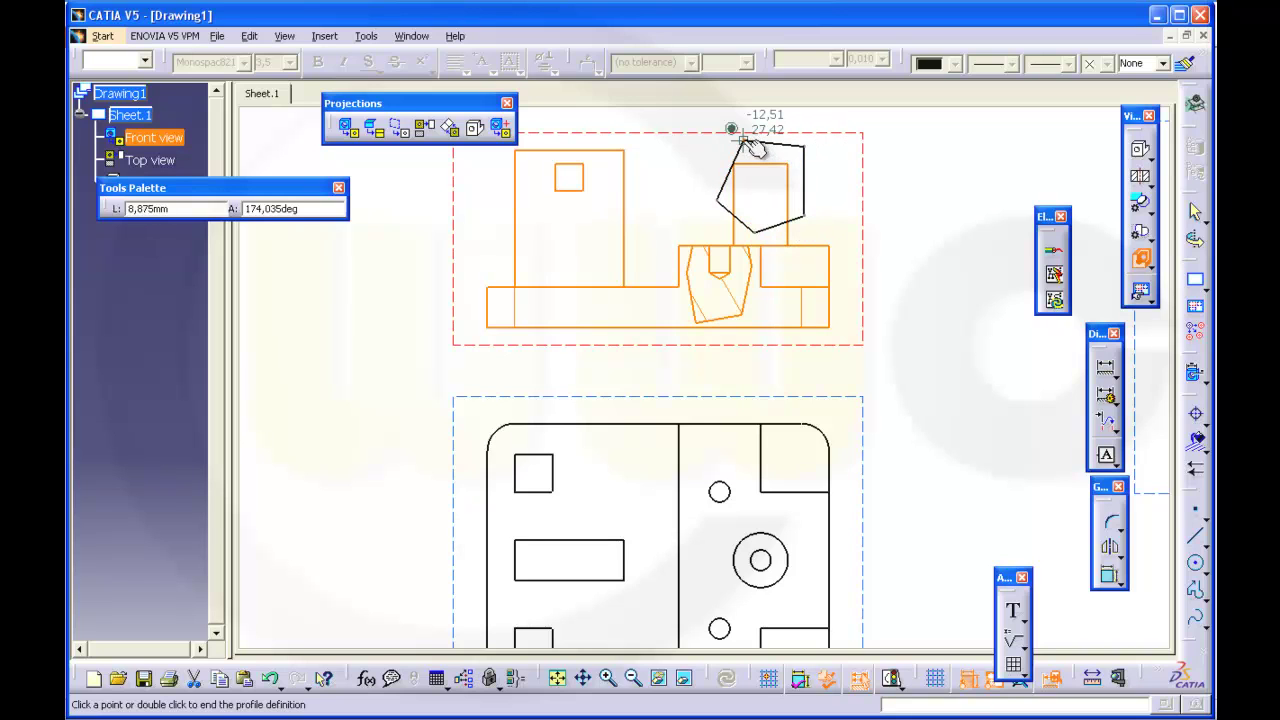
left_click(741, 141)
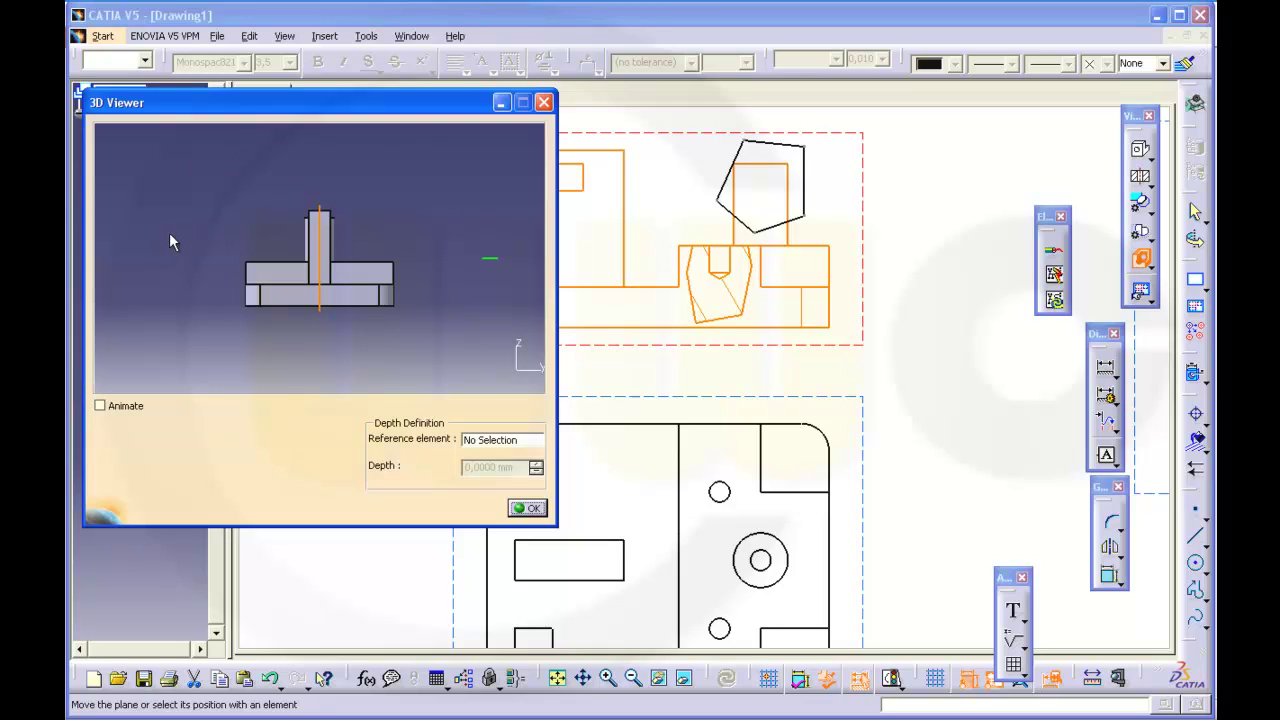
left_click(528, 509)
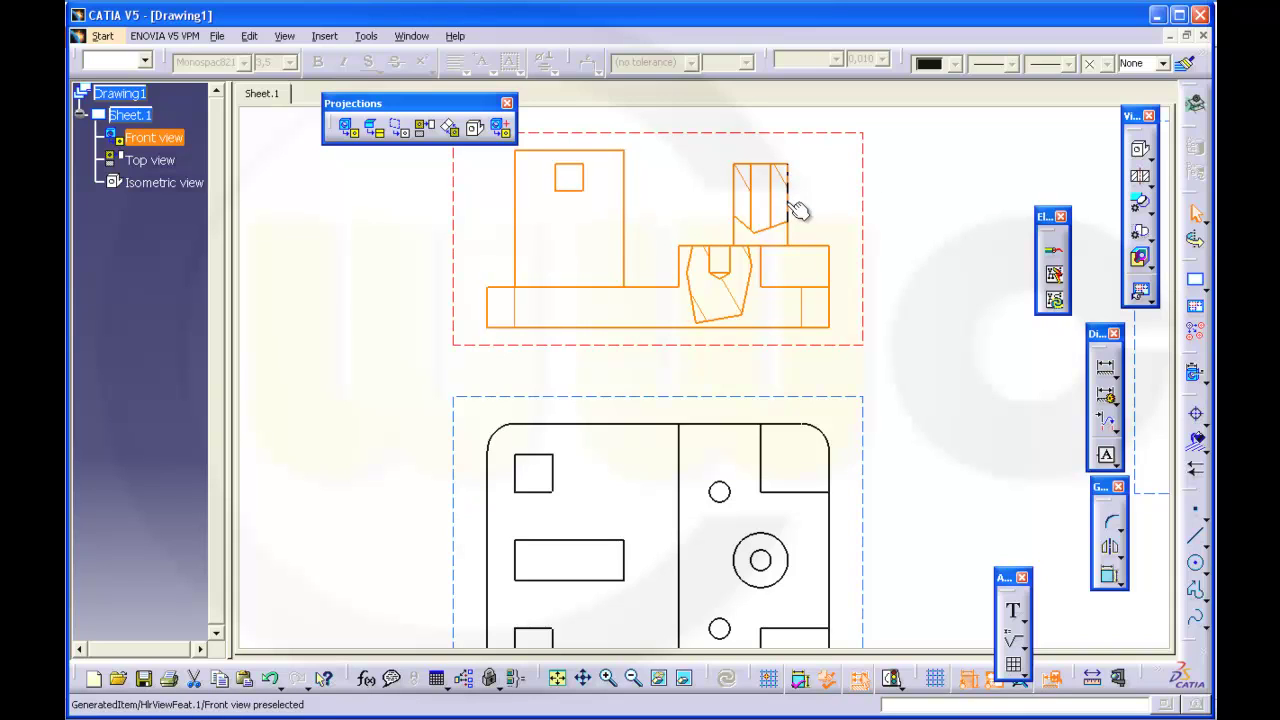
Step: Remove the second breakout from the tall right-hand block, keeping the first one
right_click(795, 209)
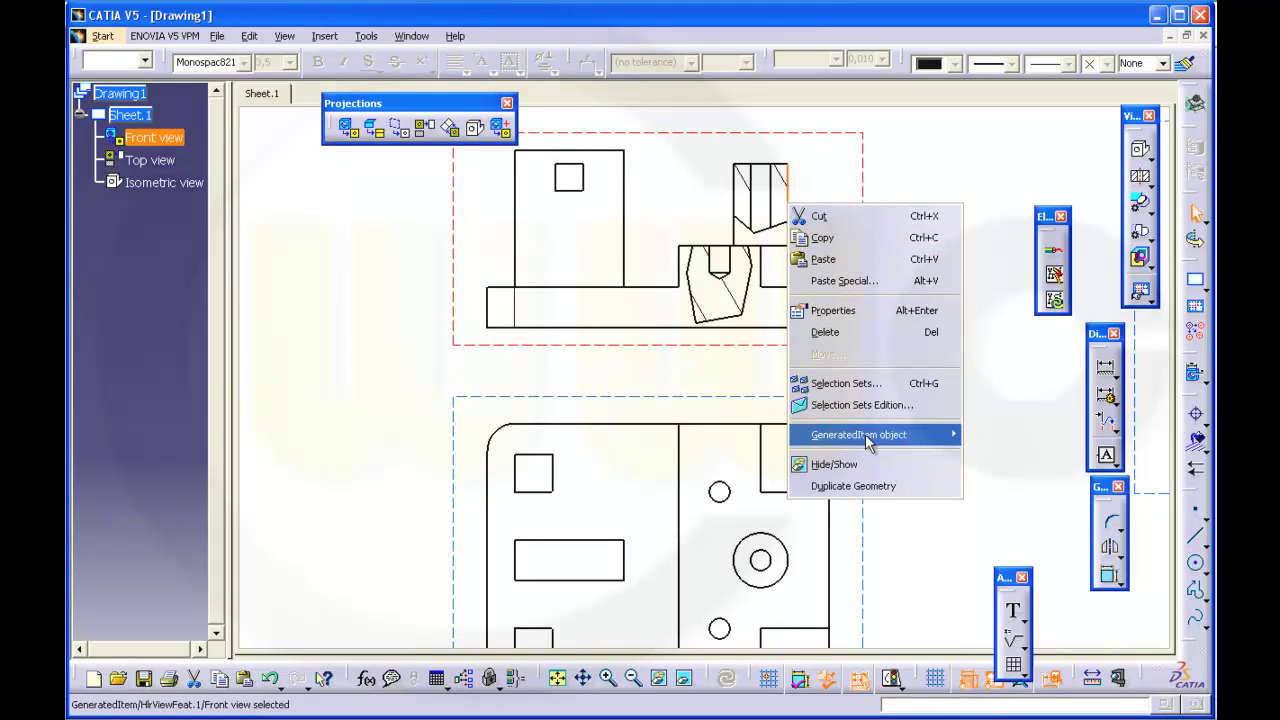
mouse_move(900, 437)
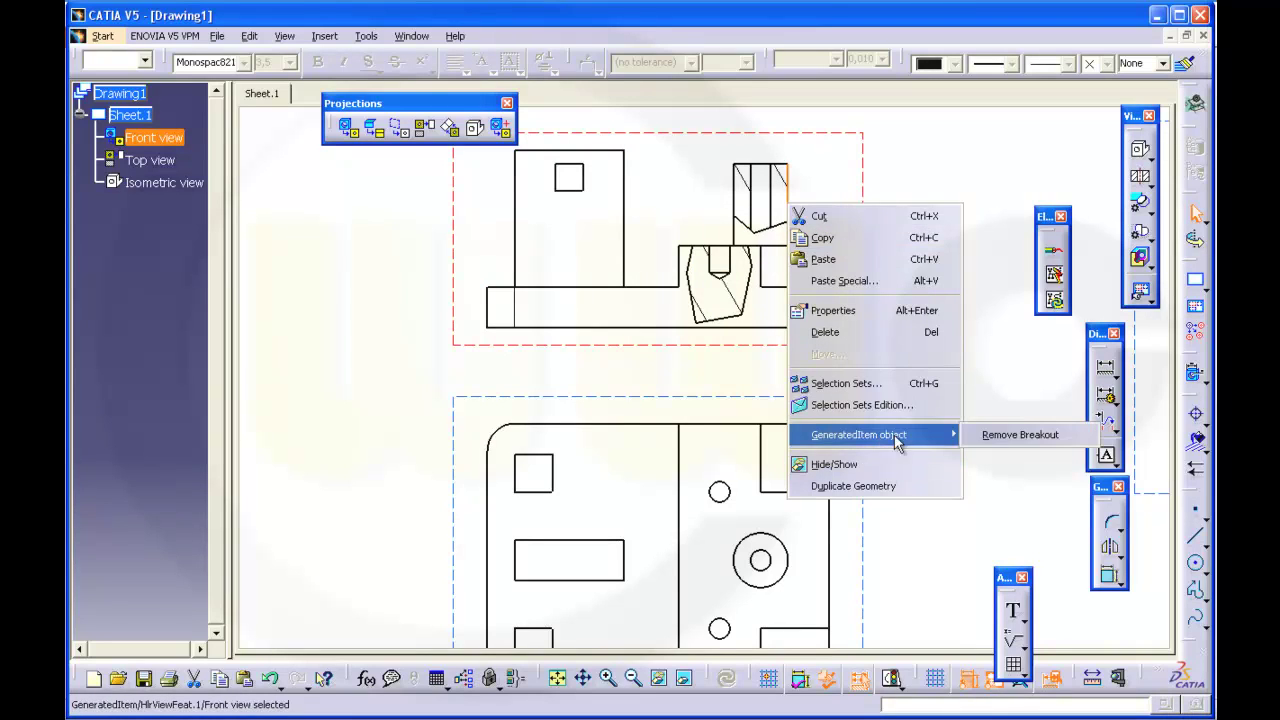
left_click(1020, 435)
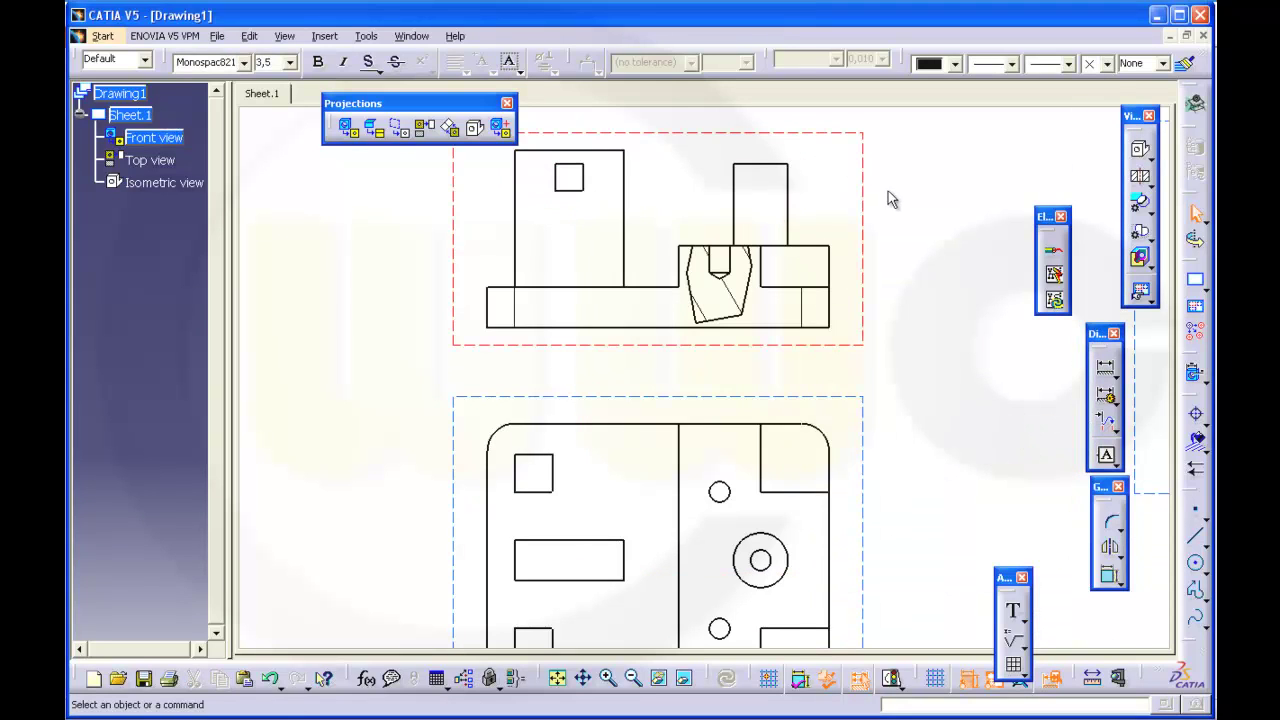
Step: Remove the remaining breakout between the blocks from Drawing1's front view
right_click(870, 213)
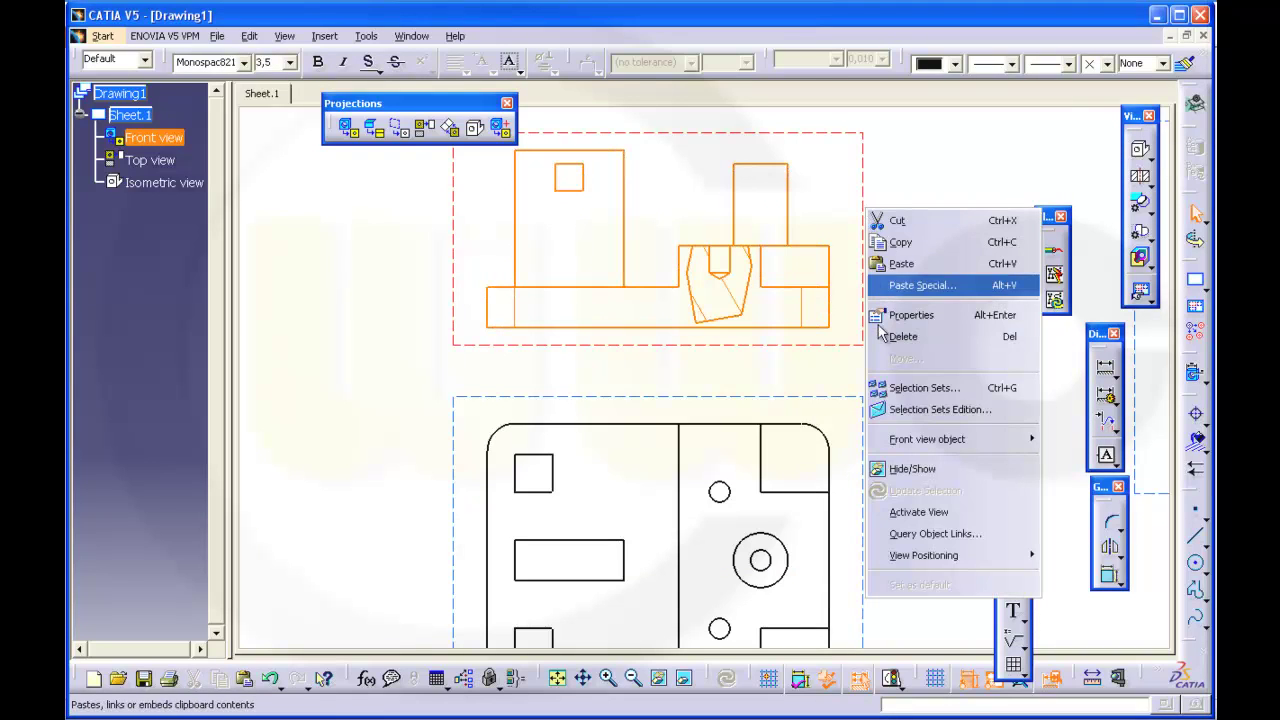
mouse_move(924, 450)
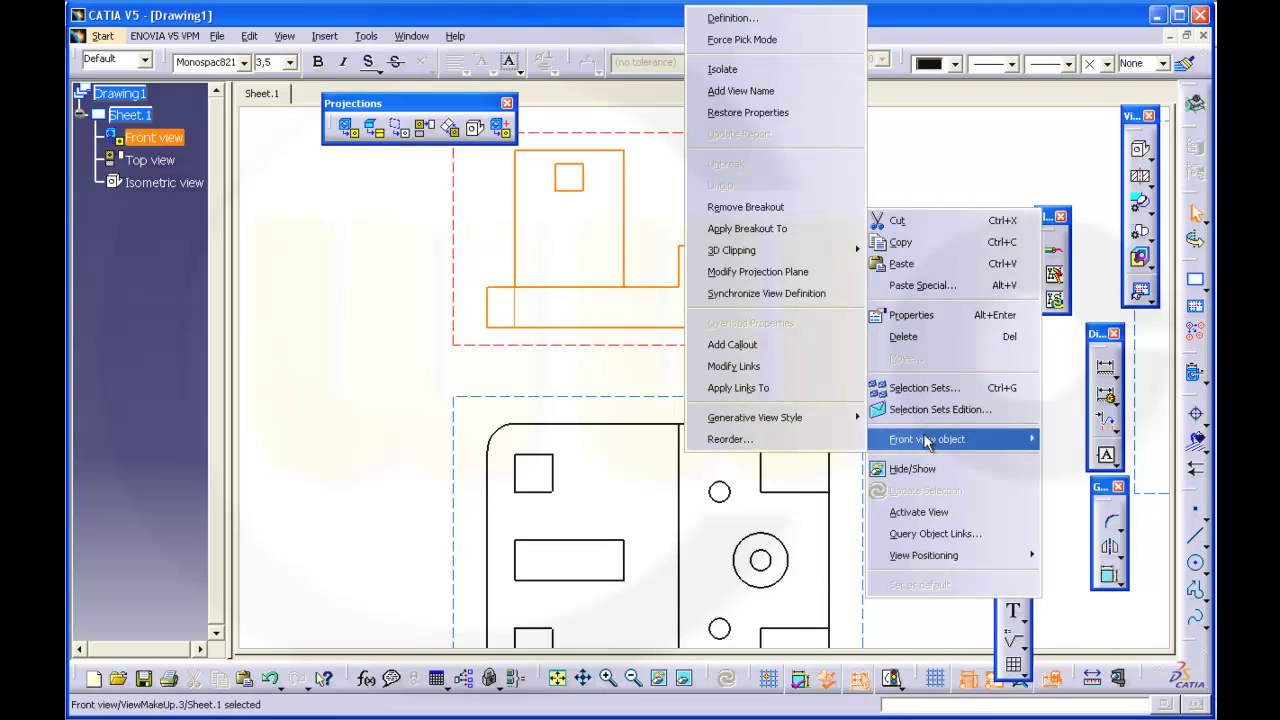
left_click(793, 207)
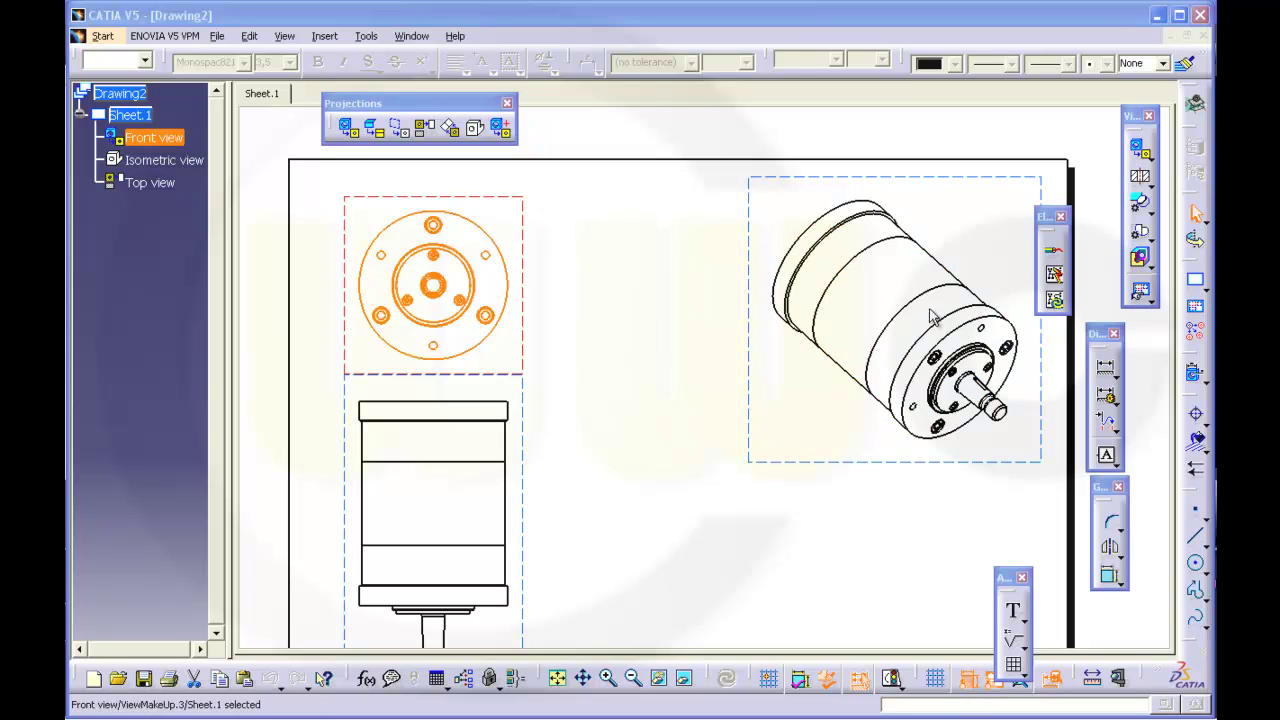
Step: Start a breakout on Drawing2's front view and outline a four-corner profile from the centre hole
left_click(1140, 261)
middle_click_drag(566, 309, 682, 343, "ctrl")
middle_click_drag(695, 289, 780, 265)
left_click(641, 274)
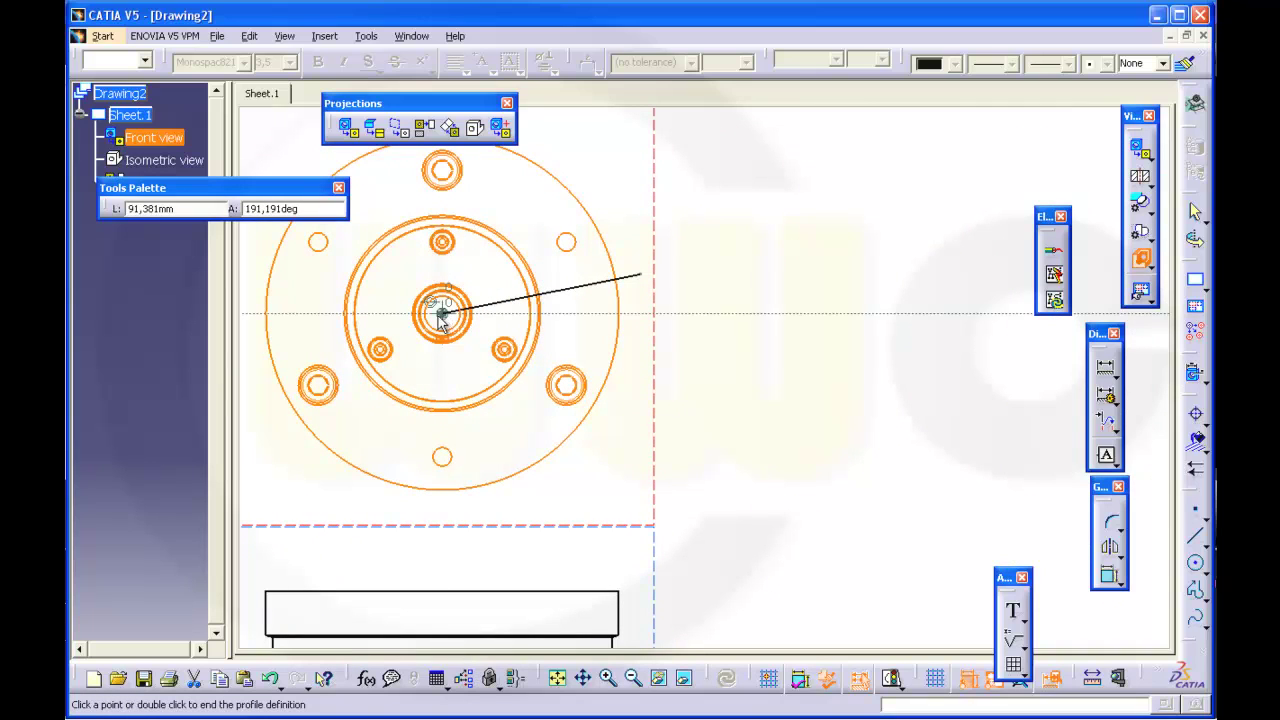
left_click(442, 313)
left_click(438, 513)
left_click(631, 507)
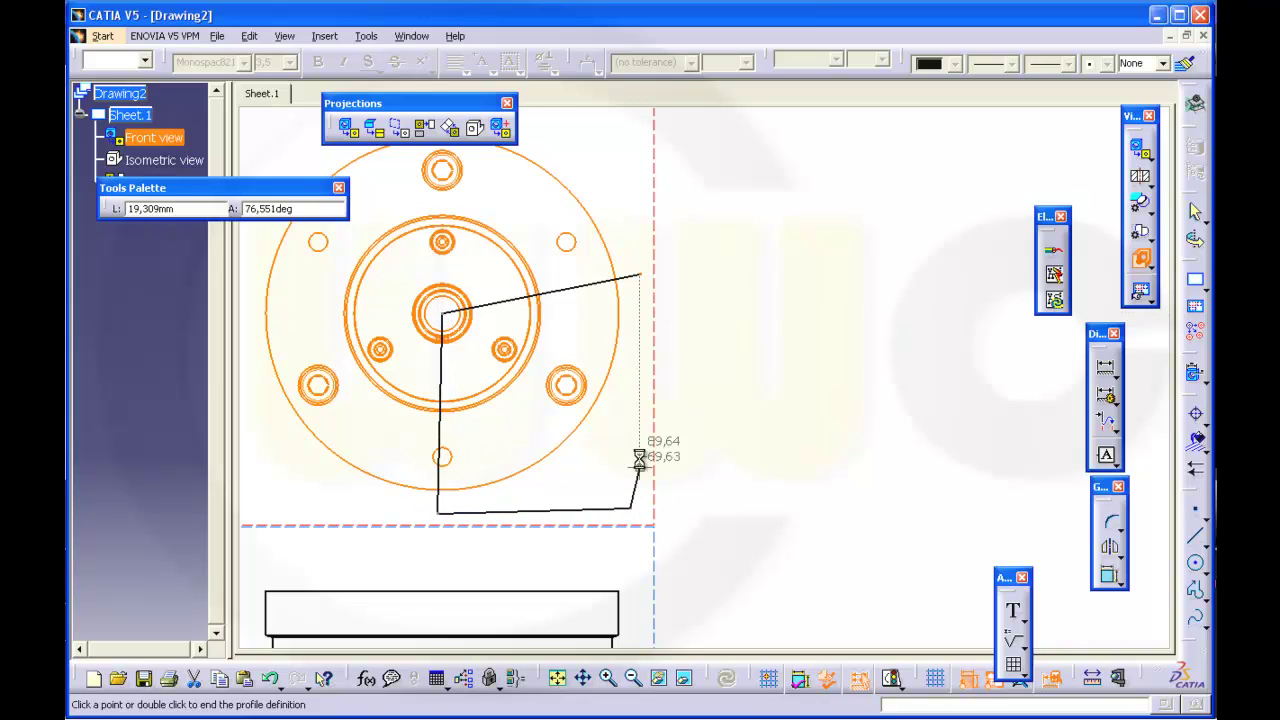
left_click(641, 274)
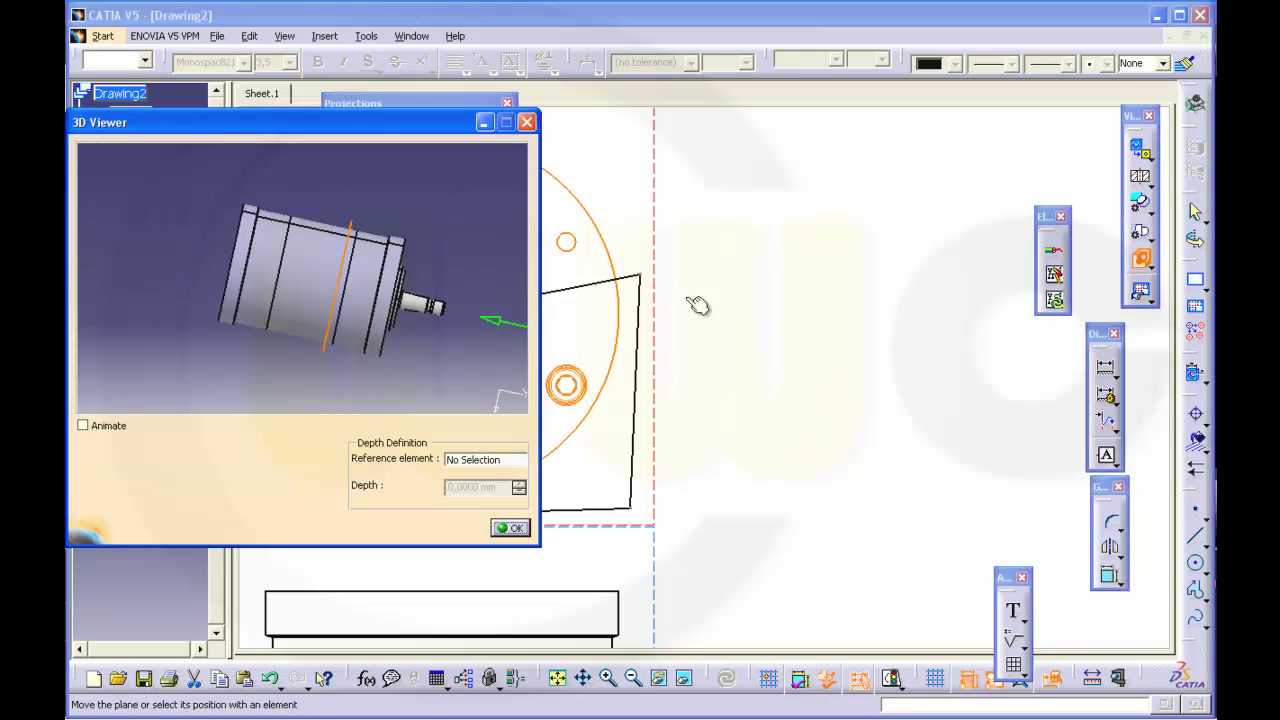
Step: Use the motor's bottom flange as depth reference and finish the breakout at 220,1 mm depth
left_click(485, 461)
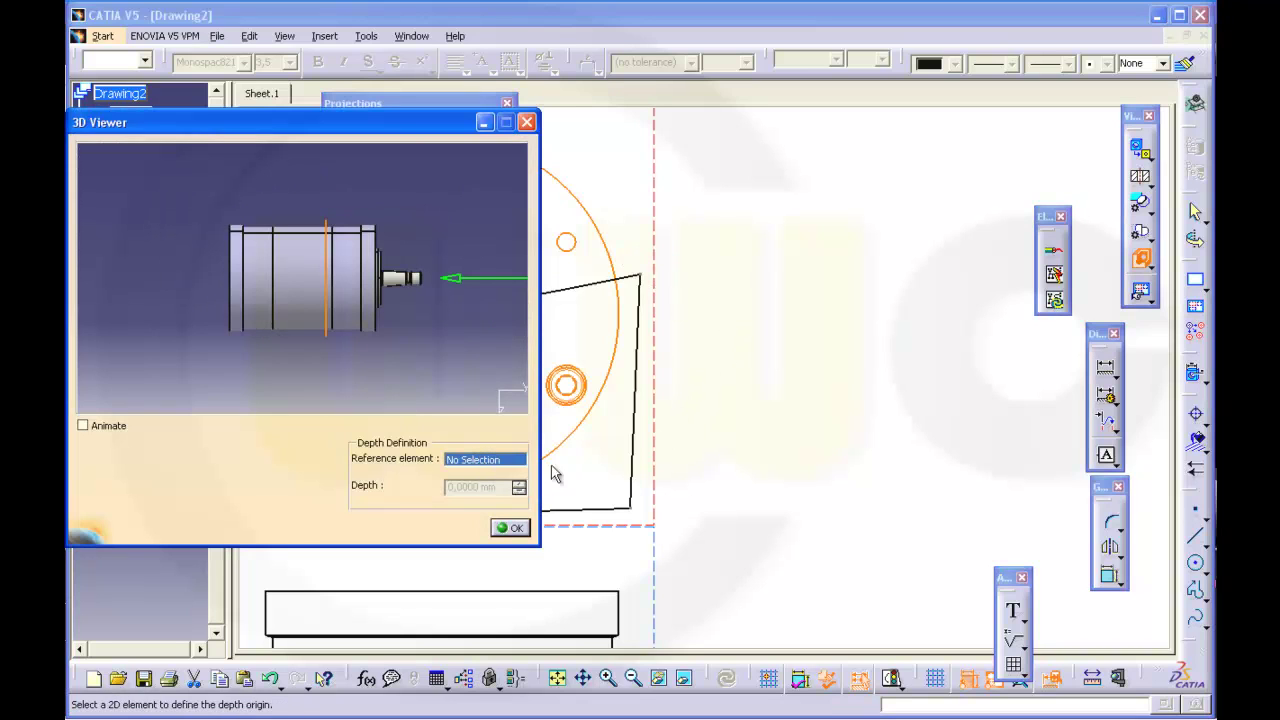
mouse_move(840, 440)
middle_mouse_down()
mouse_move(914, 400)
mouse_move(908, 491)
middle_mouse_up()
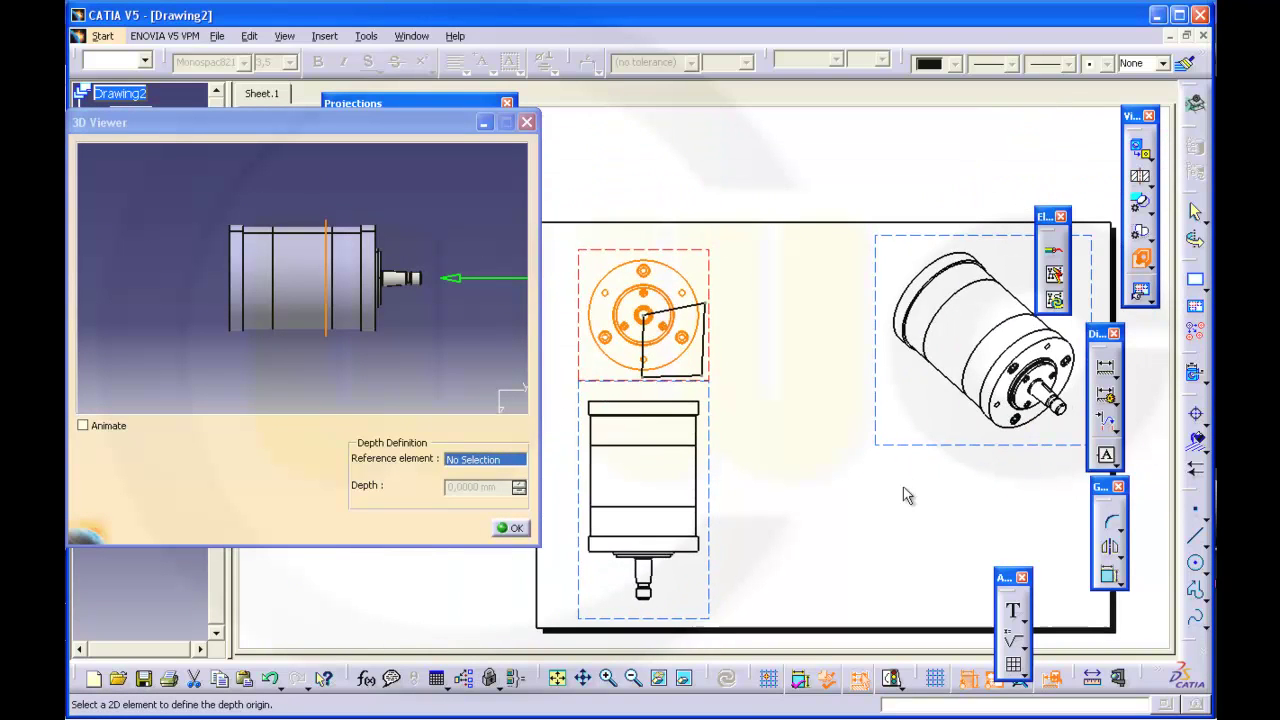
left_click(690, 554)
left_click(514, 460)
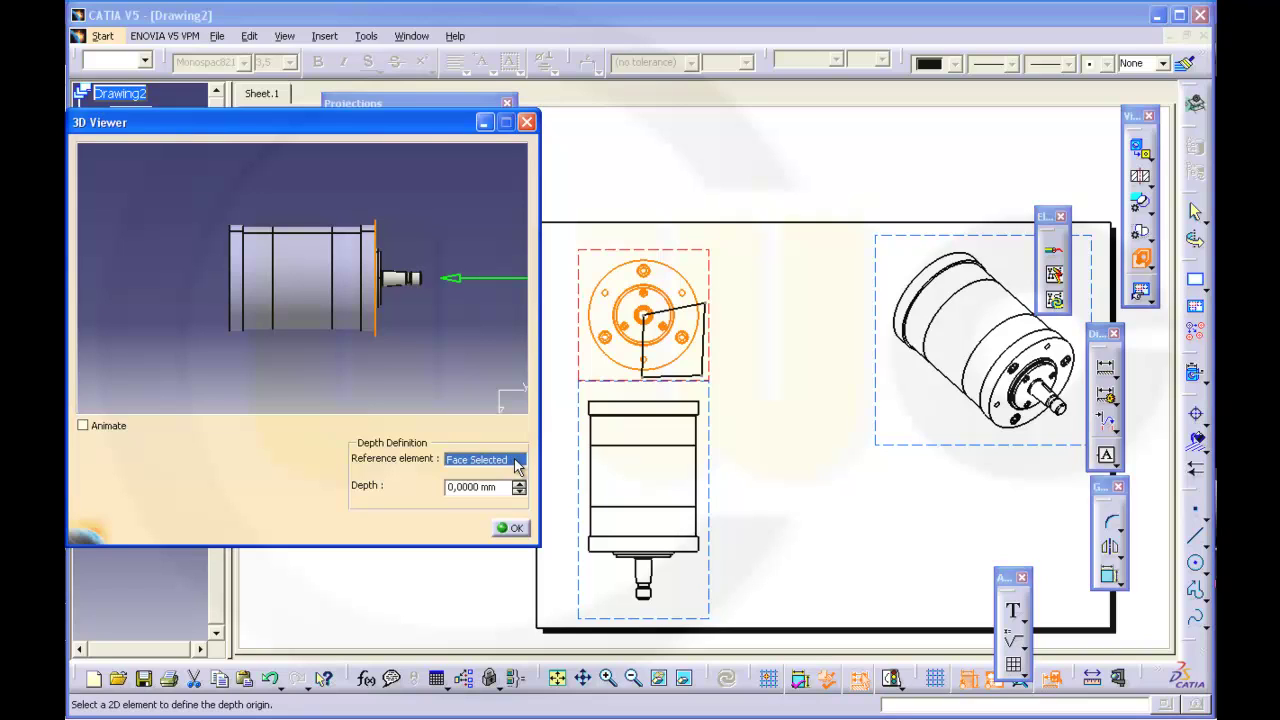
key("Tab")
type("220,1")
key("Return")
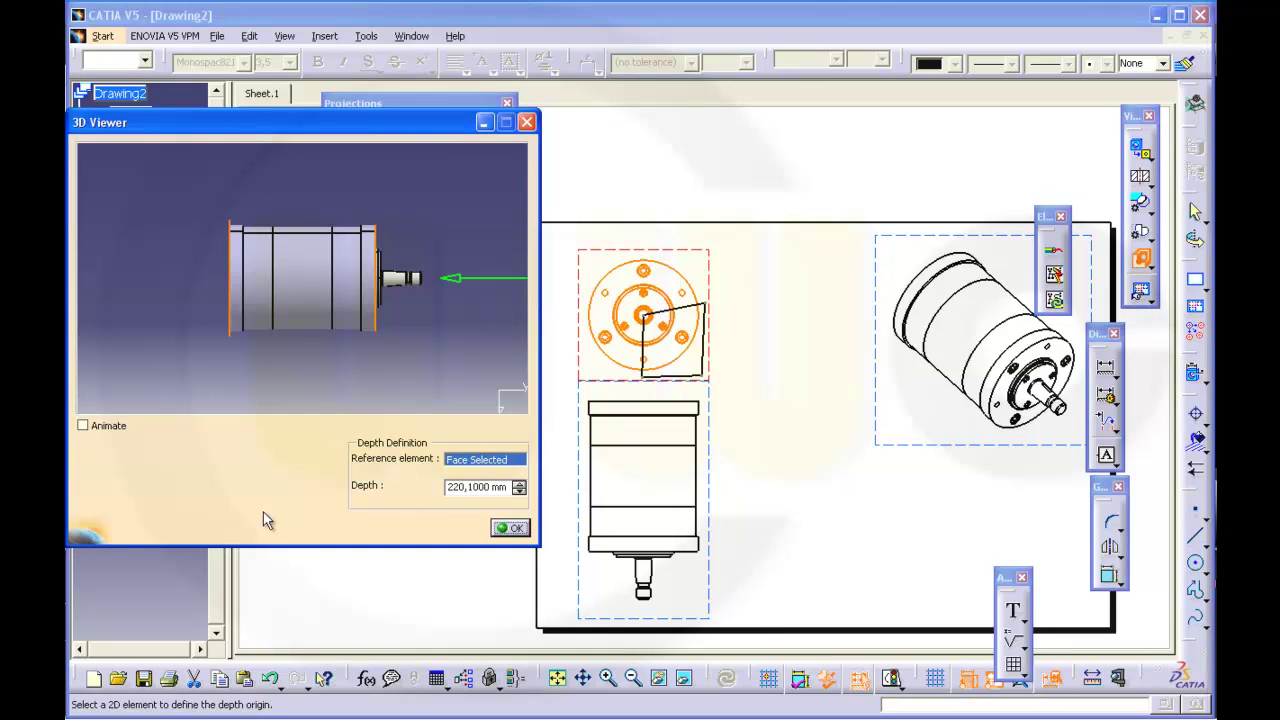
left_click(510, 528)
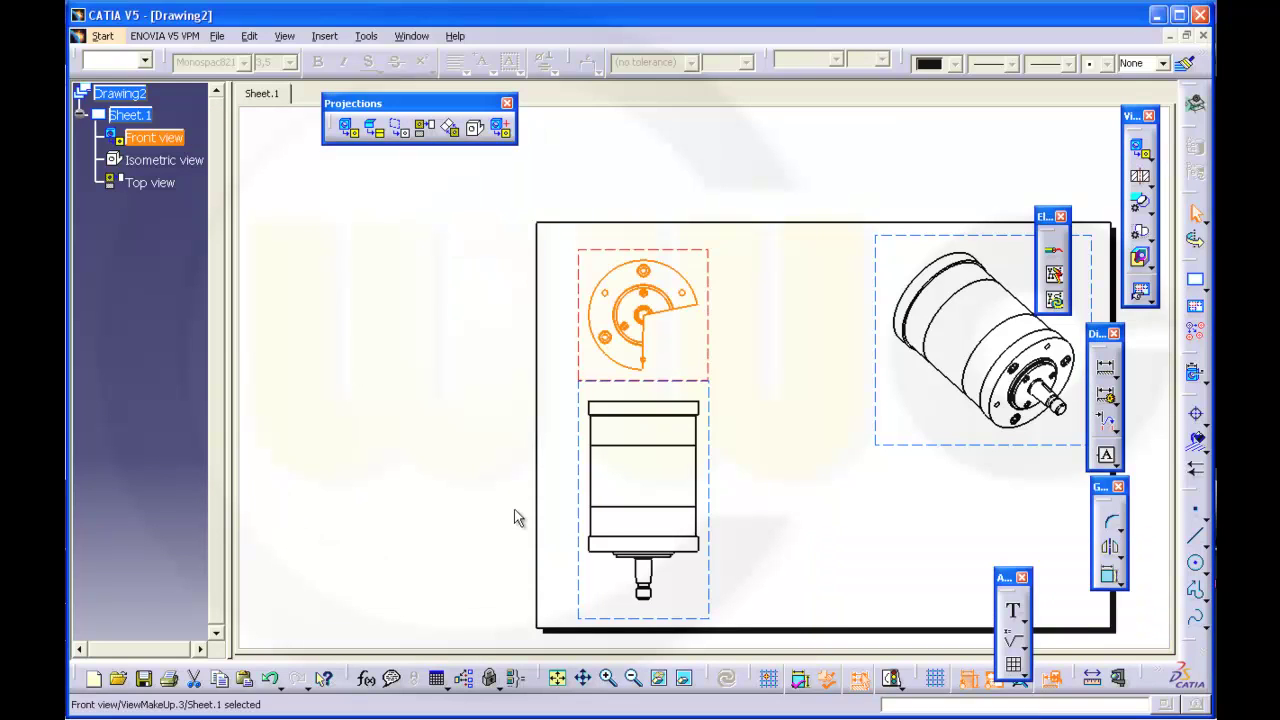
Step: Apply the front view's breakout to the isometric view, then zoom in on the sectioned isometric
right_click(706, 336)
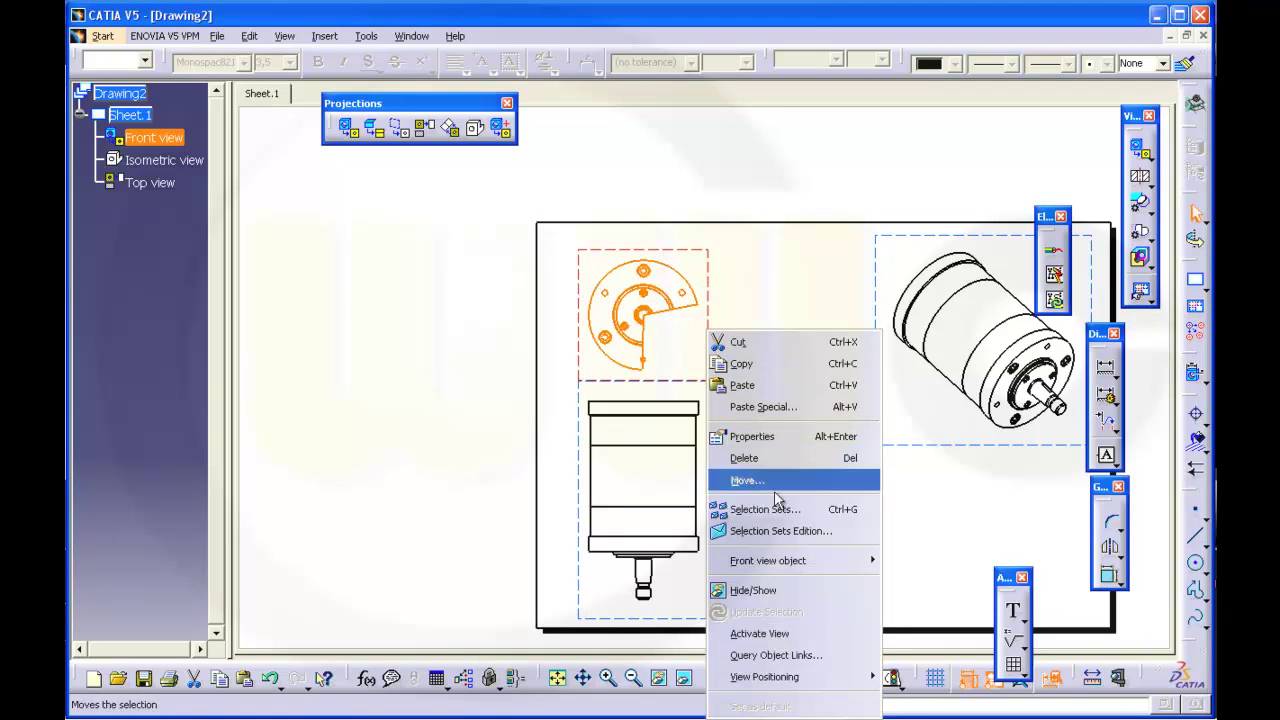
mouse_move(792, 565)
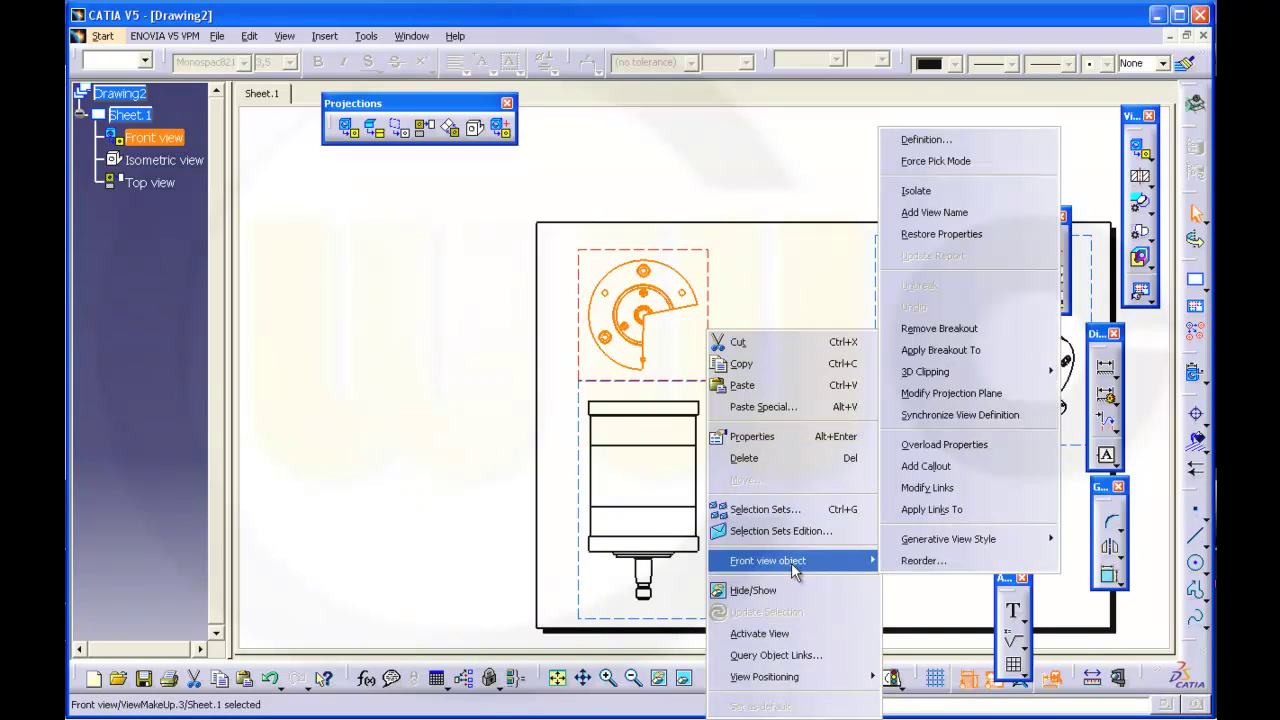
left_click(958, 352)
left_click(880, 308)
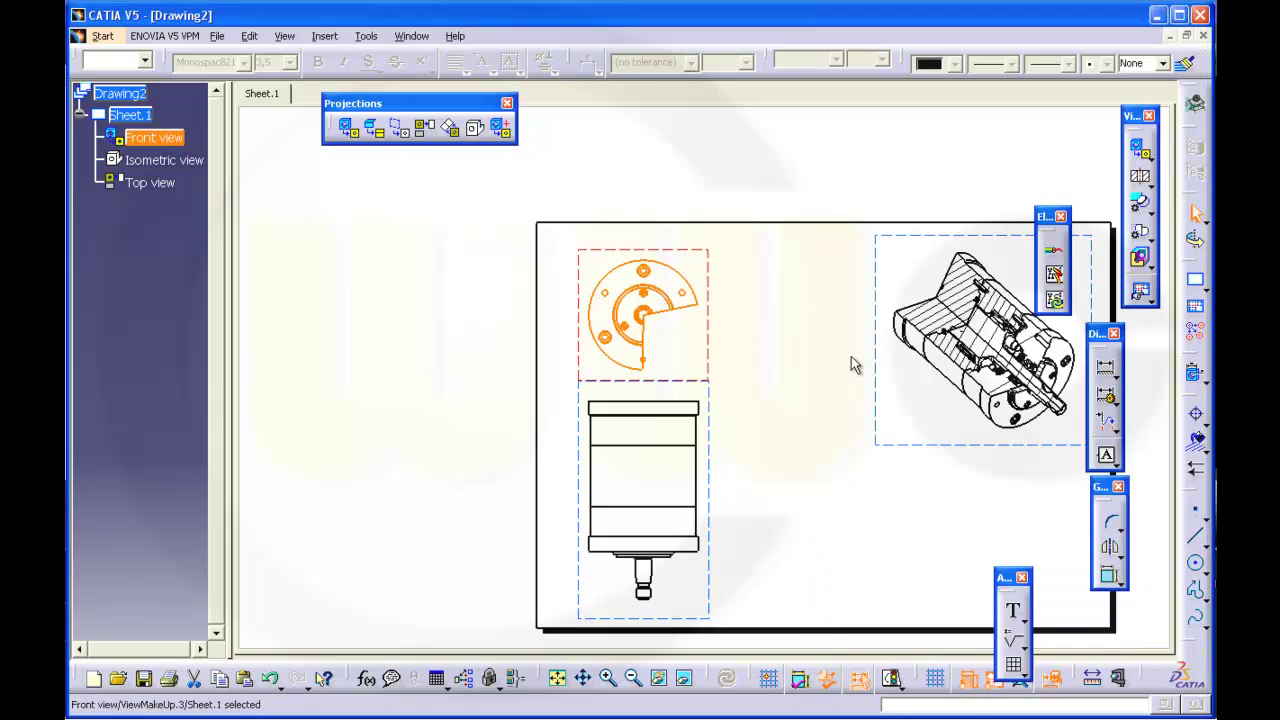
mouse_move(851, 356)
middle_mouse_down()
mouse_move(691, 403)
mouse_move(674, 343)
mouse_move(709, 368)
mouse_move(668, 405)
mouse_move(640, 359)
mouse_move(503, 420)
mouse_move(494, 445)
middle_mouse_up()
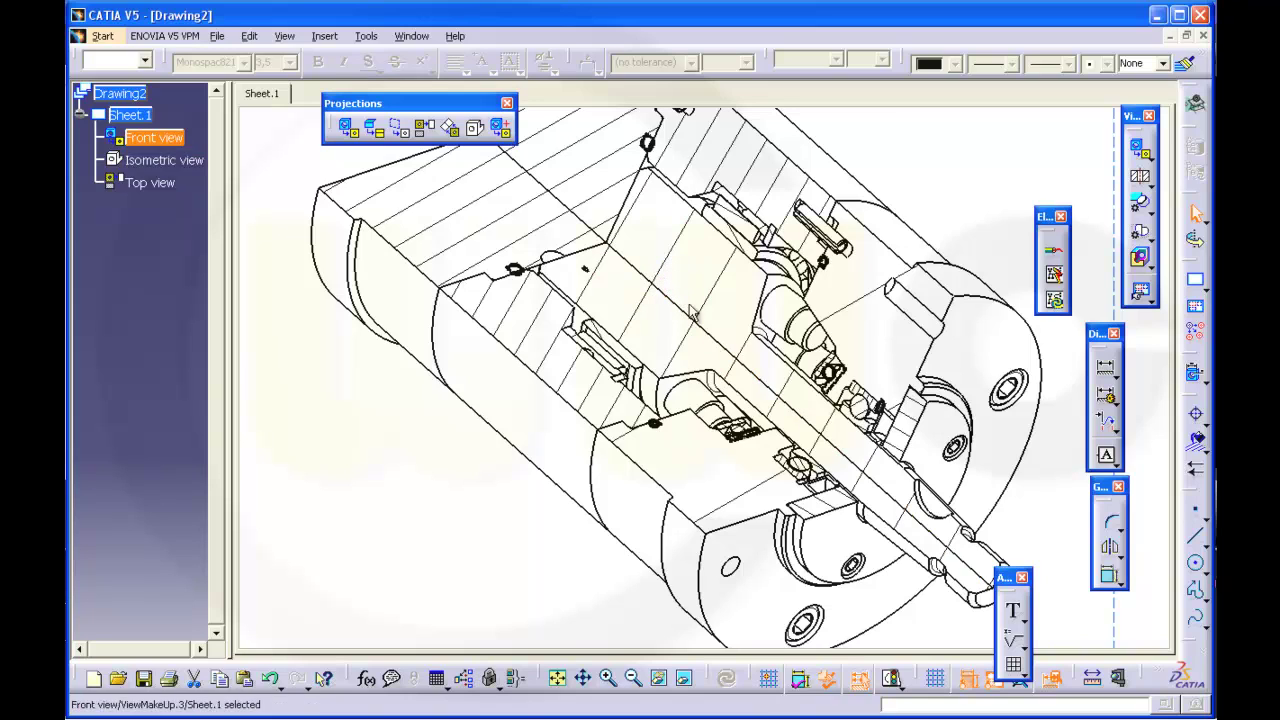
Step: Bring the Hydraulikpumpe.CATProduct assembly window to the front from the Window menu
left_click(410, 36)
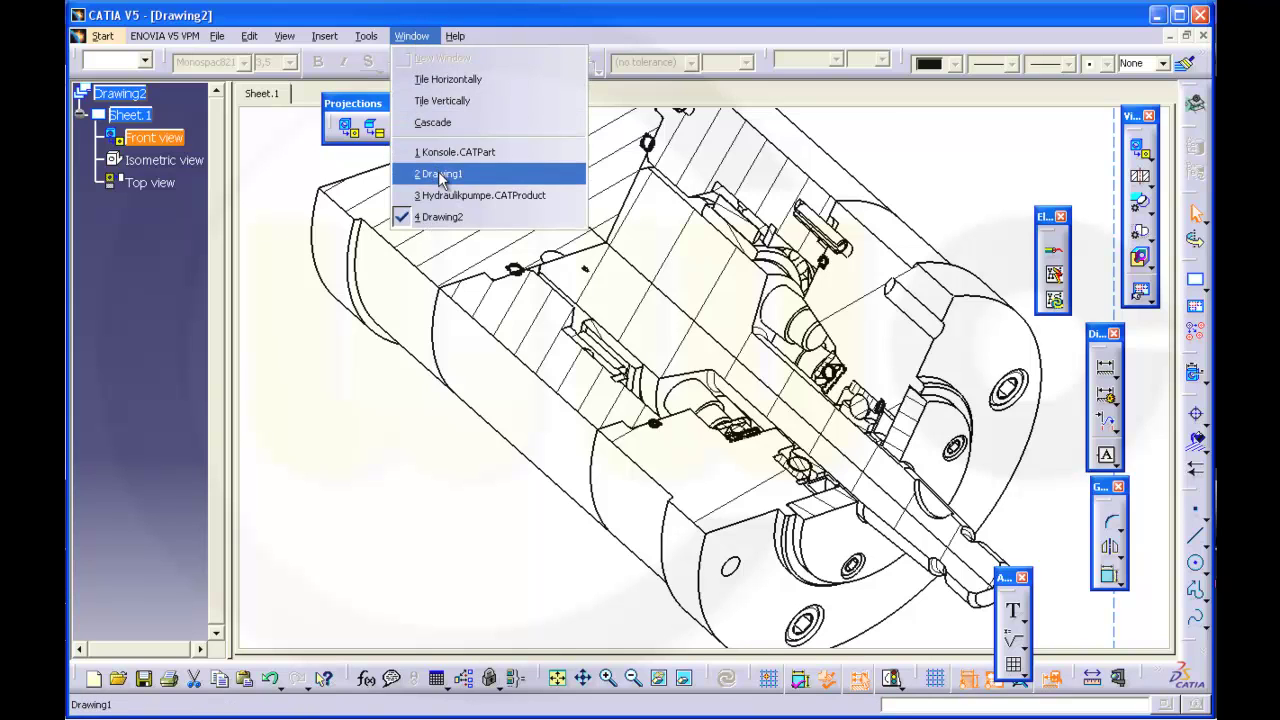
left_click(441, 197)
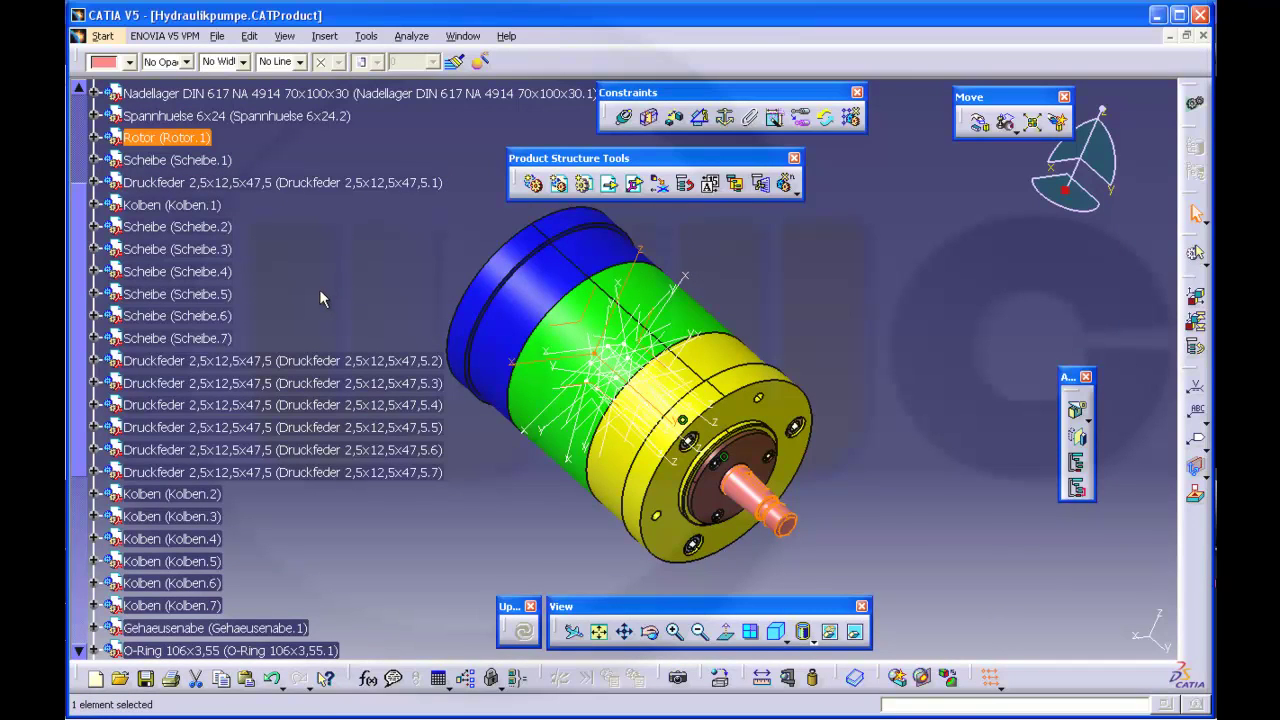
Step: Select the Axial-Rillenkugellager and Rillenkugellager bearings plus screws M10x70.4, .5 and .6 in the tree
scroll(335, 300, "down", 2)
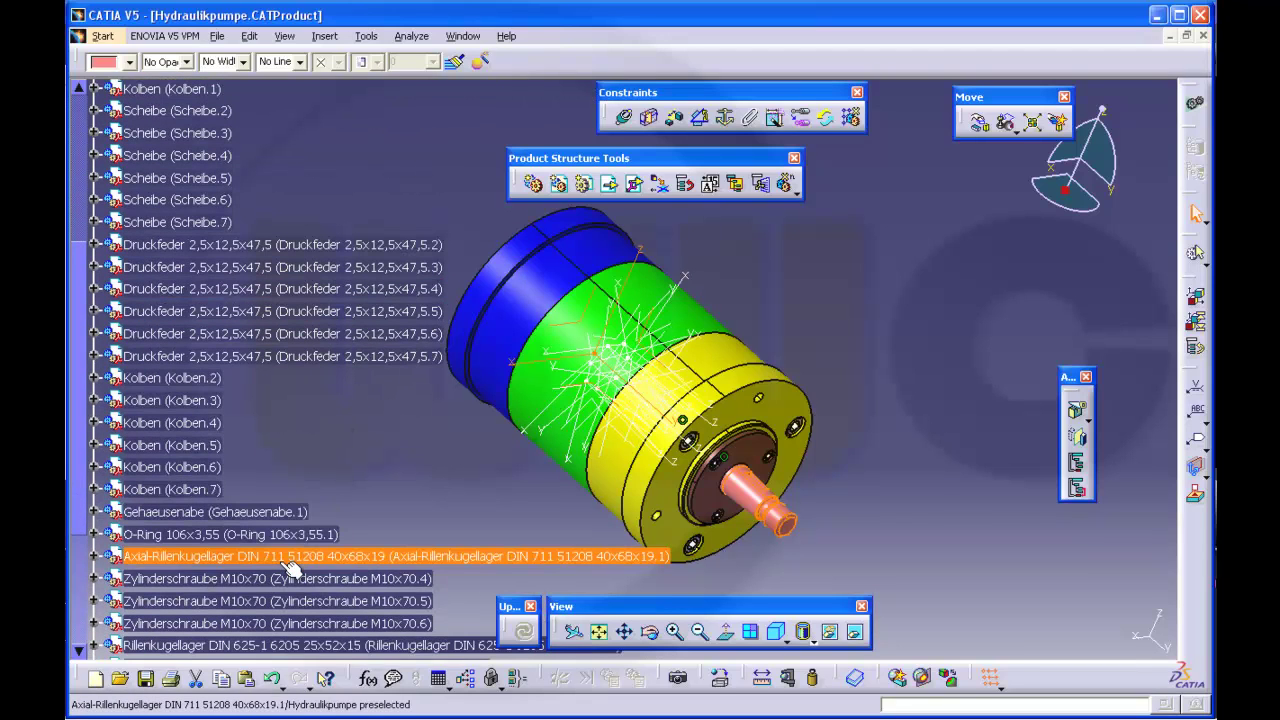
left_click(310, 556)
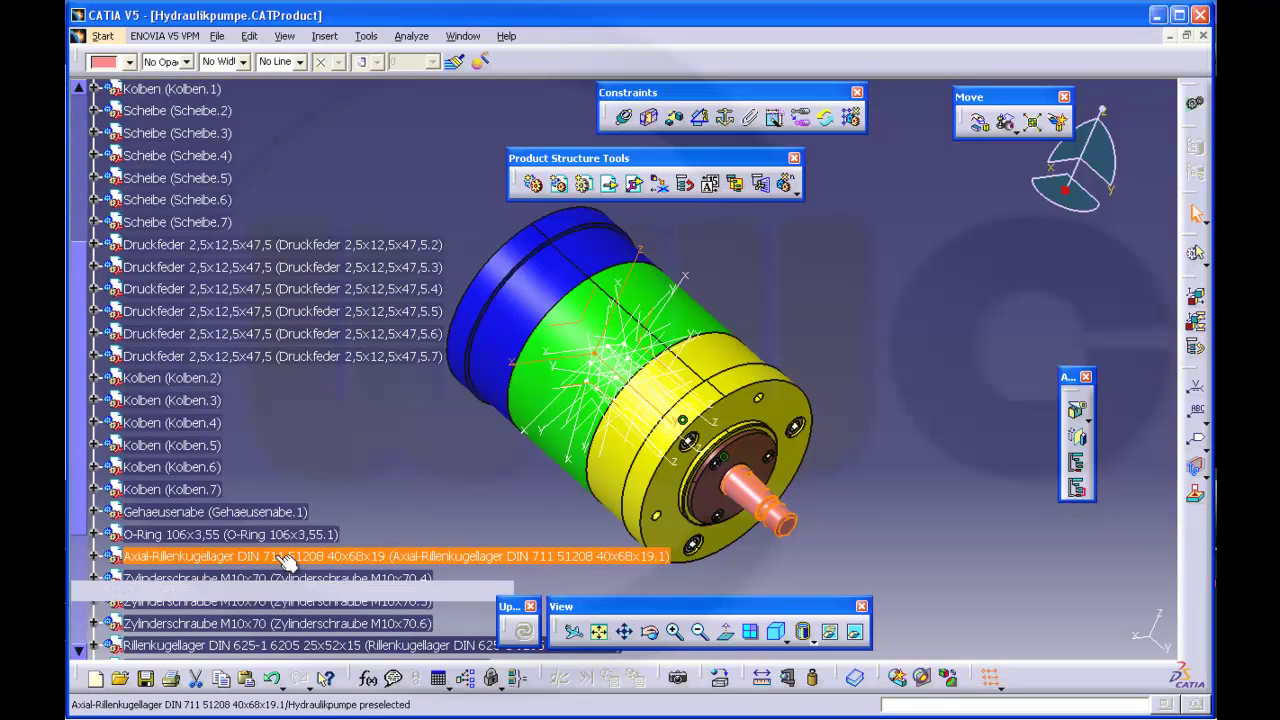
left_click(267, 646, "ctrl")
scroll(337, 490, "down", 1)
scroll(337, 487, "down", 1)
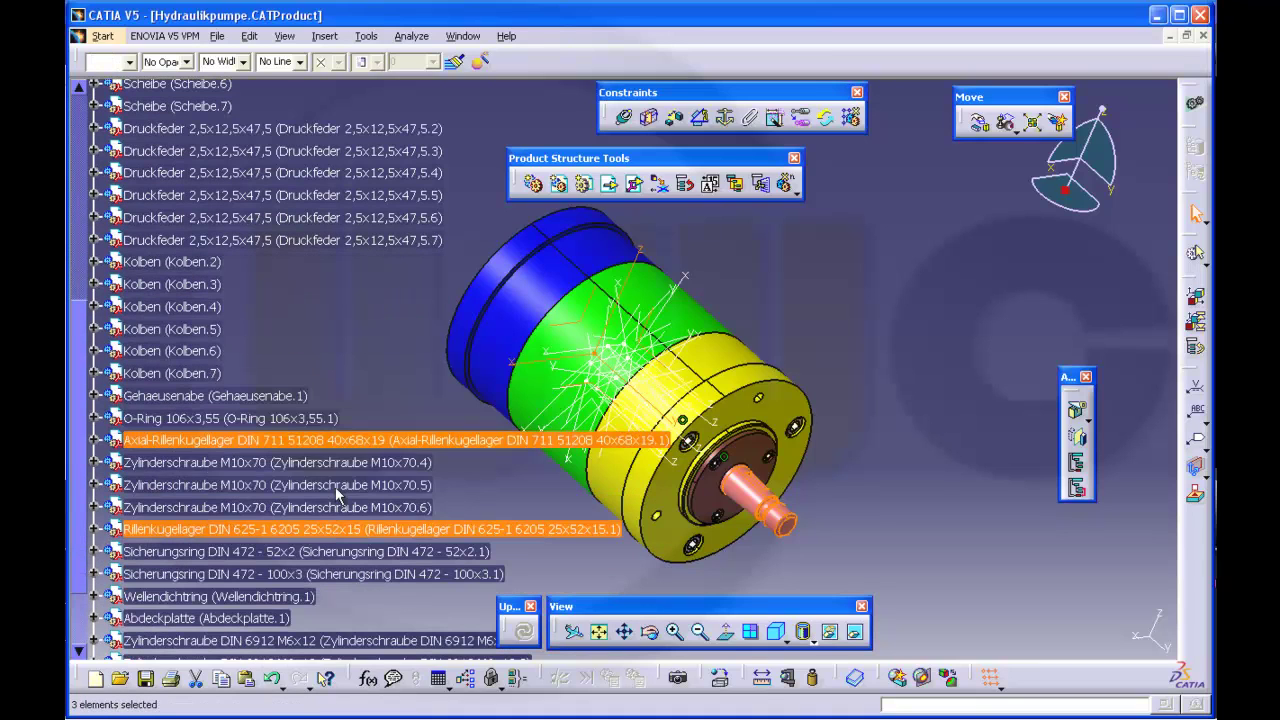
left_click(270, 462, "ctrl")
left_click(262, 485, "ctrl")
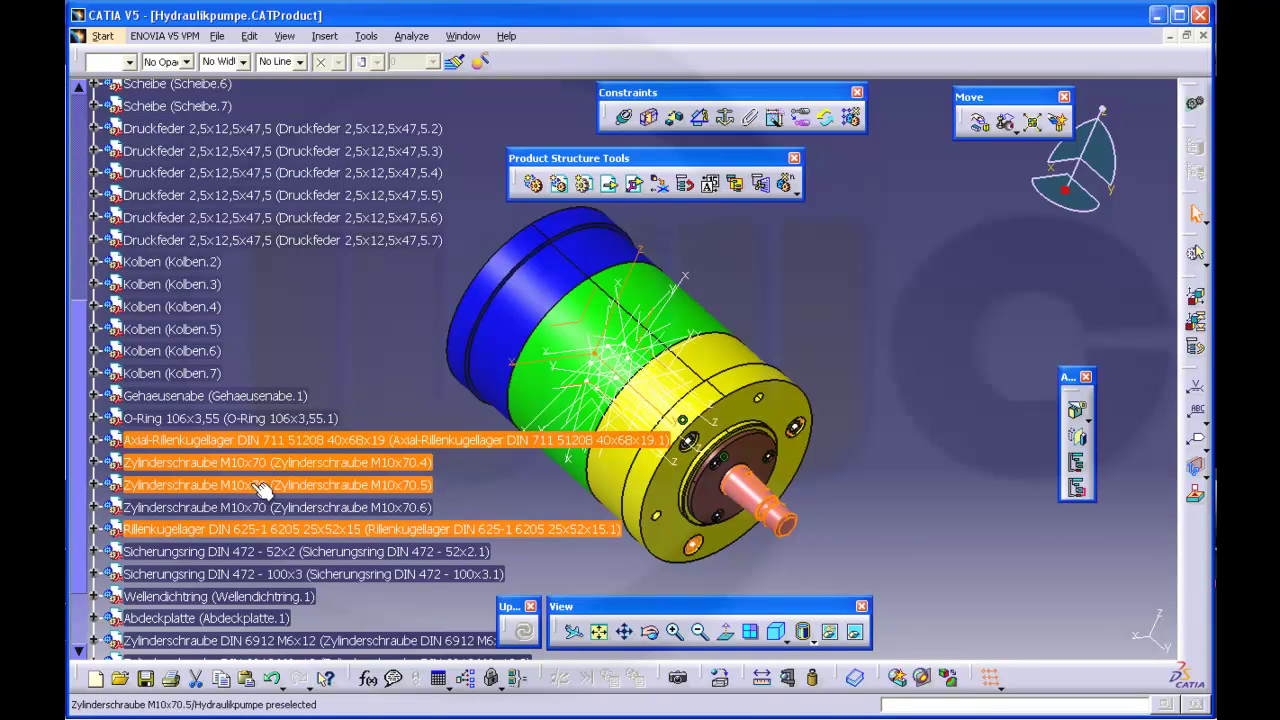
left_click(262, 507, "ctrl")
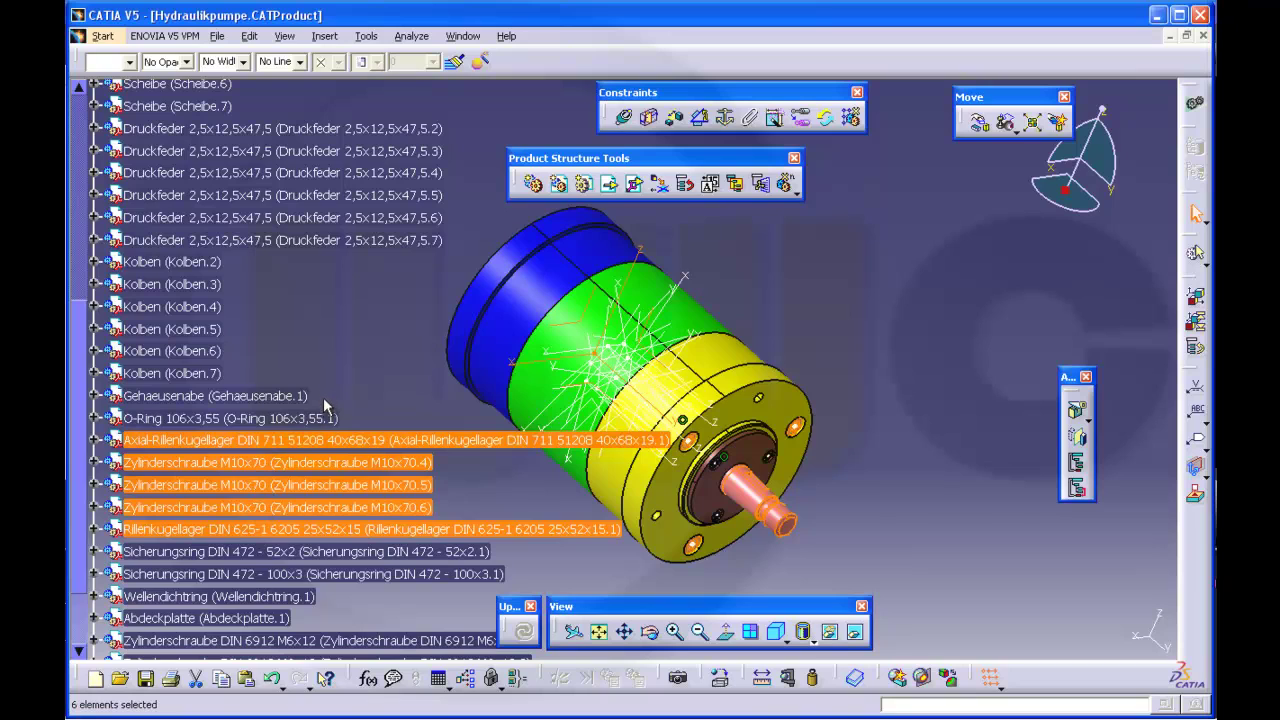
Step: Turn on 'Do not cut in section views' in the selected parts' drafting properties
right_click(291, 442)
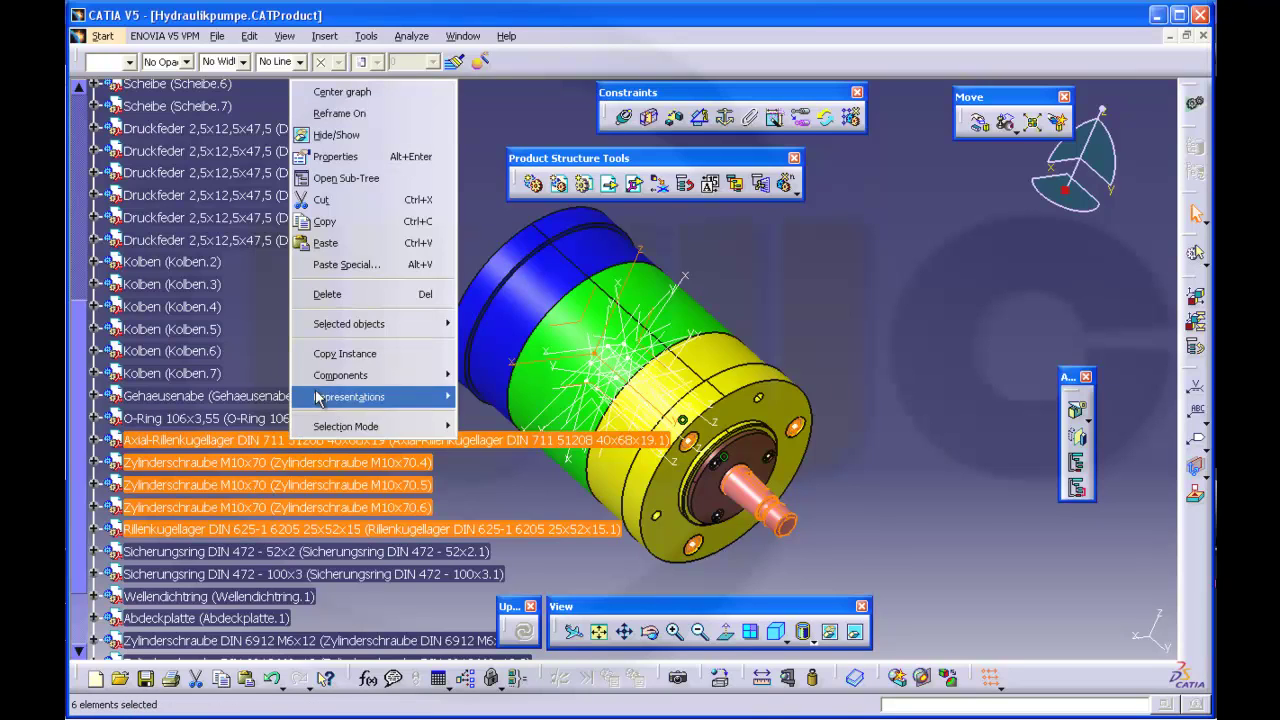
left_click(340, 157)
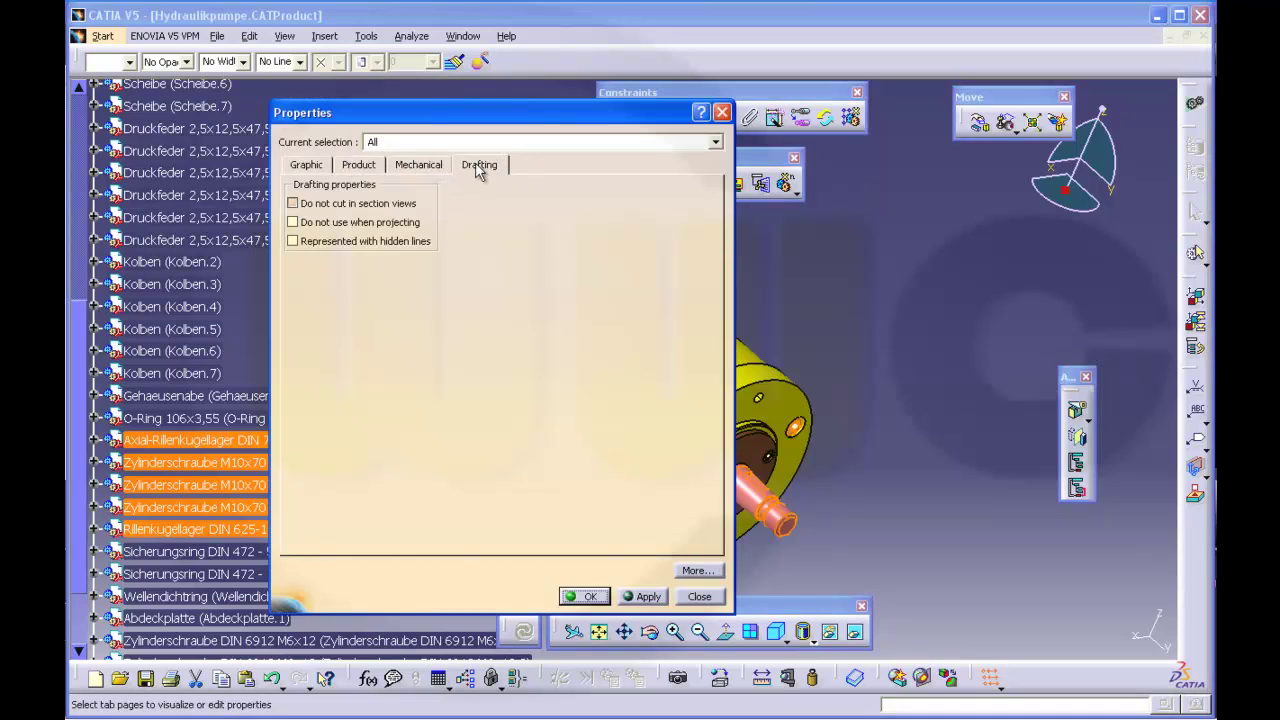
left_click(295, 208)
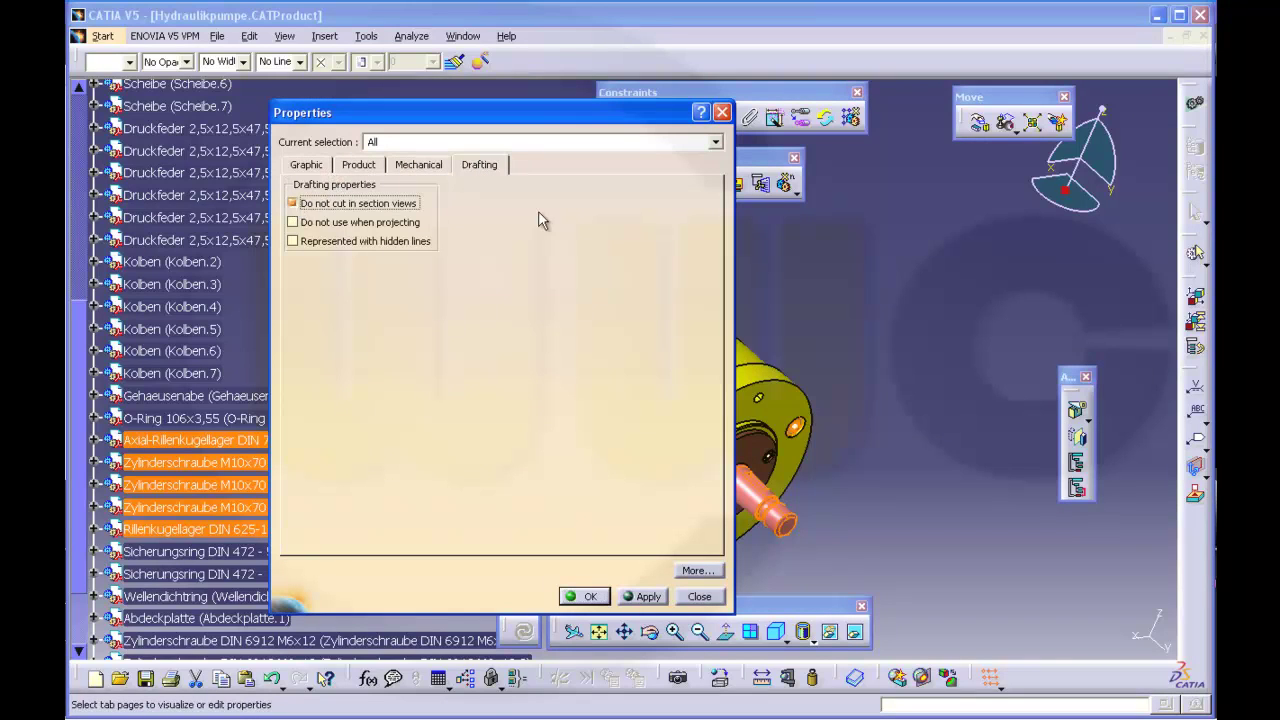
left_click(589, 596)
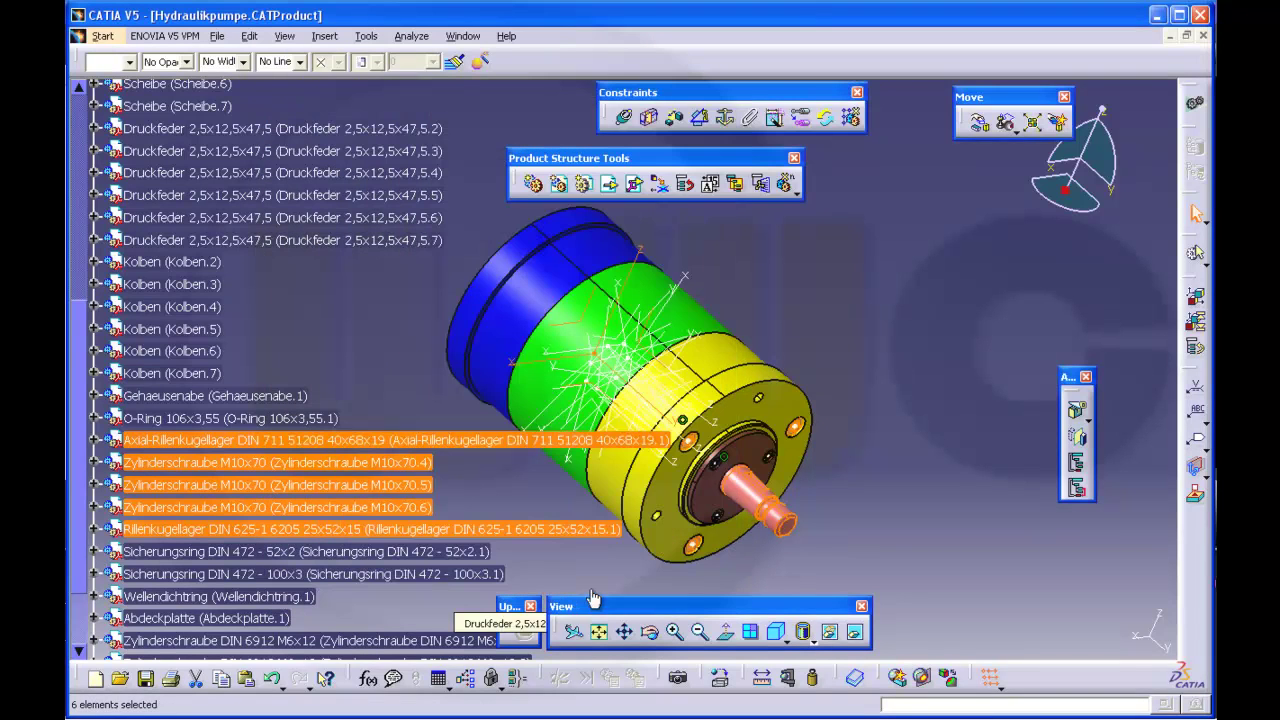
Step: Switch to the Drawing2 window and update its views to the current pump model
left_click(463, 40)
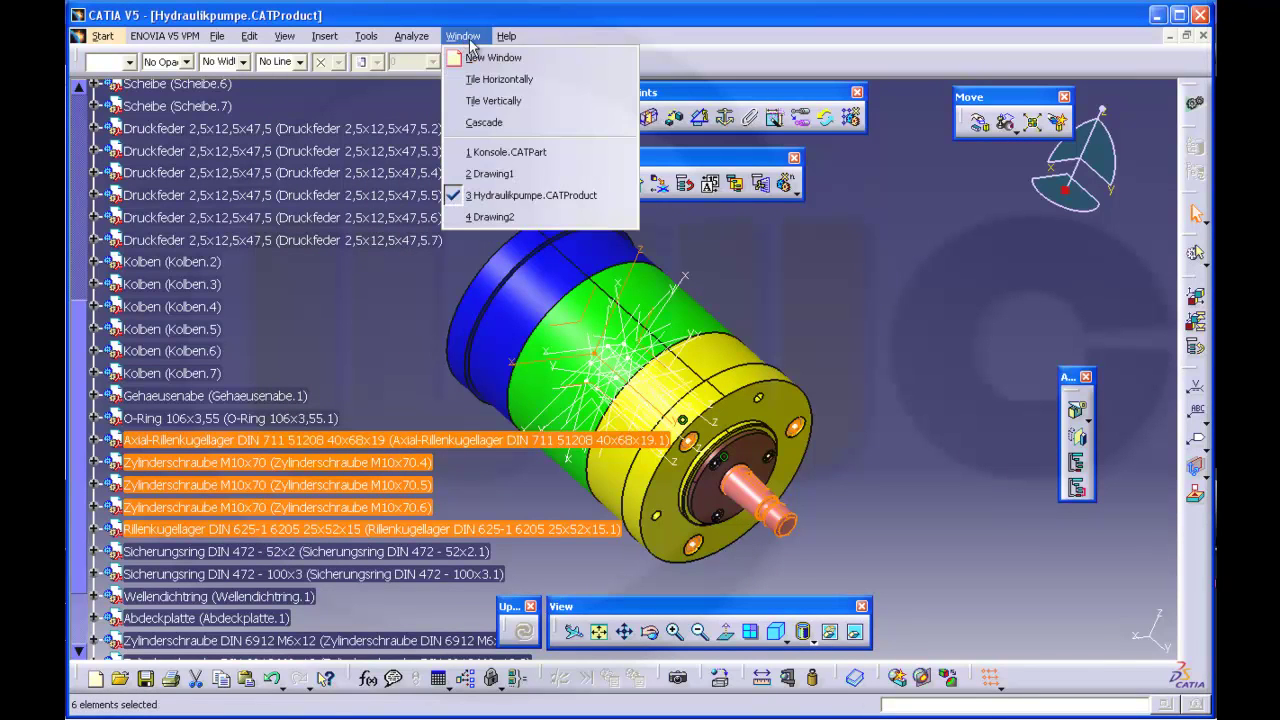
left_click(478, 219)
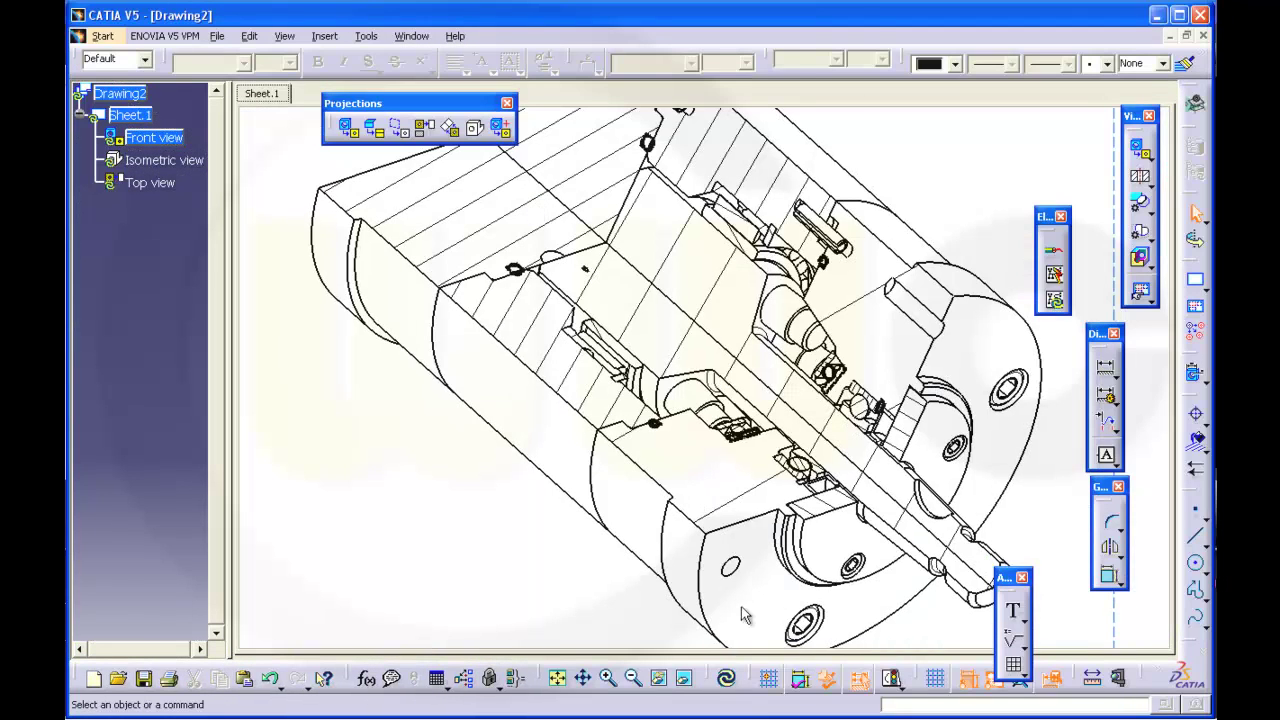
left_click(727, 678)
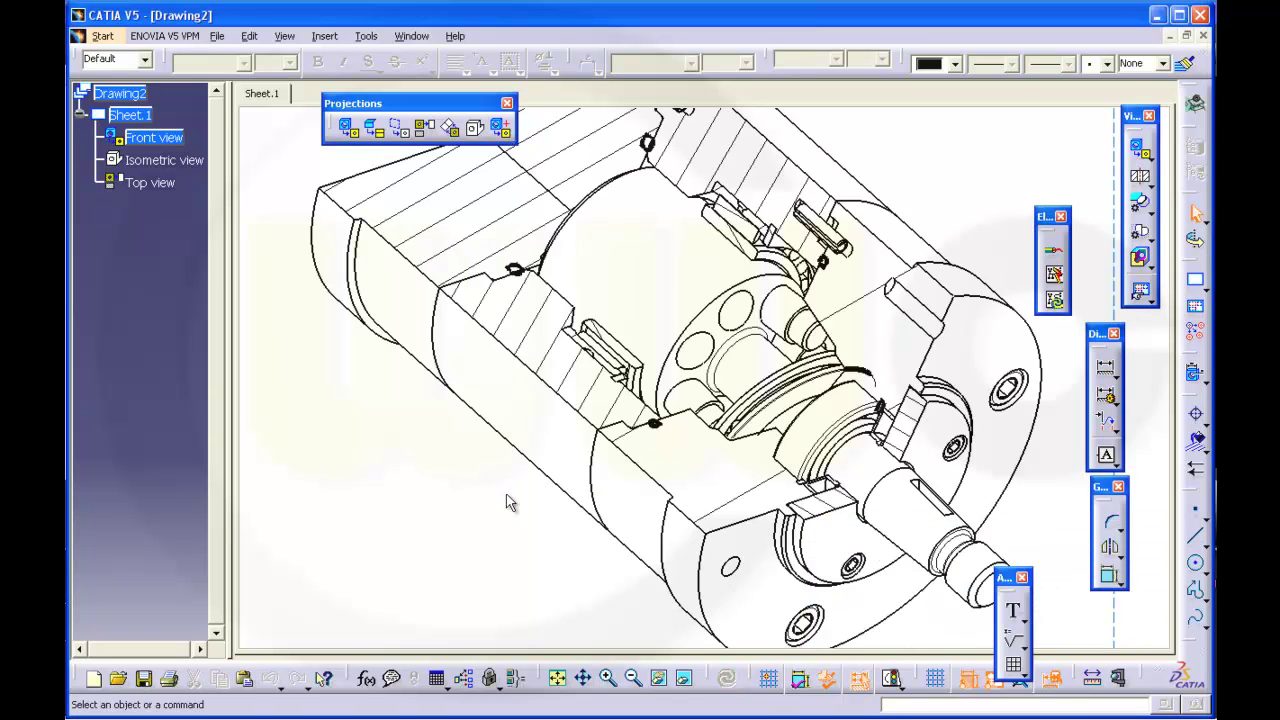
Step: Zoom step by step into the small cut face beside the bearing in the isometric view
mouse_move(695, 400)
middle_mouse_down()
mouse_move(712, 370)
mouse_move(789, 334)
mouse_move(480, 230)
middle_mouse_up()
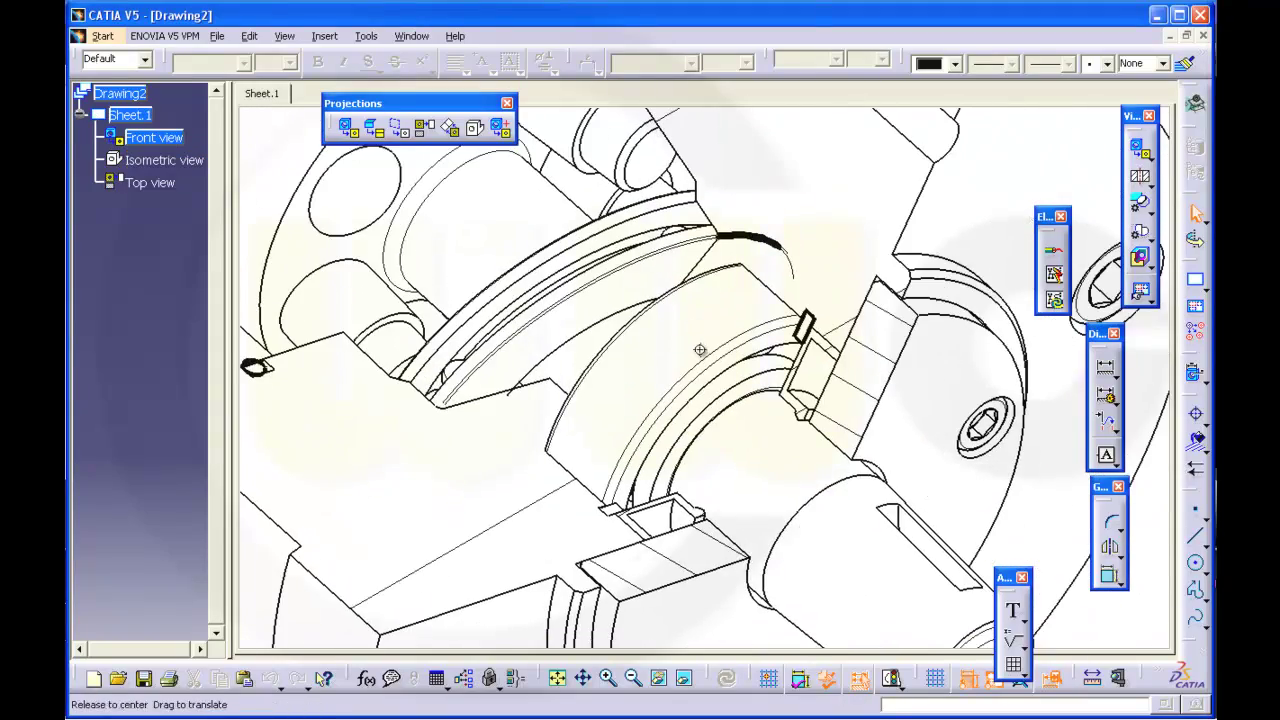
mouse_move(701, 349)
middle_mouse_down()
mouse_move(700, 277)
mouse_move(740, 220)
mouse_move(670, 332)
middle_mouse_up()
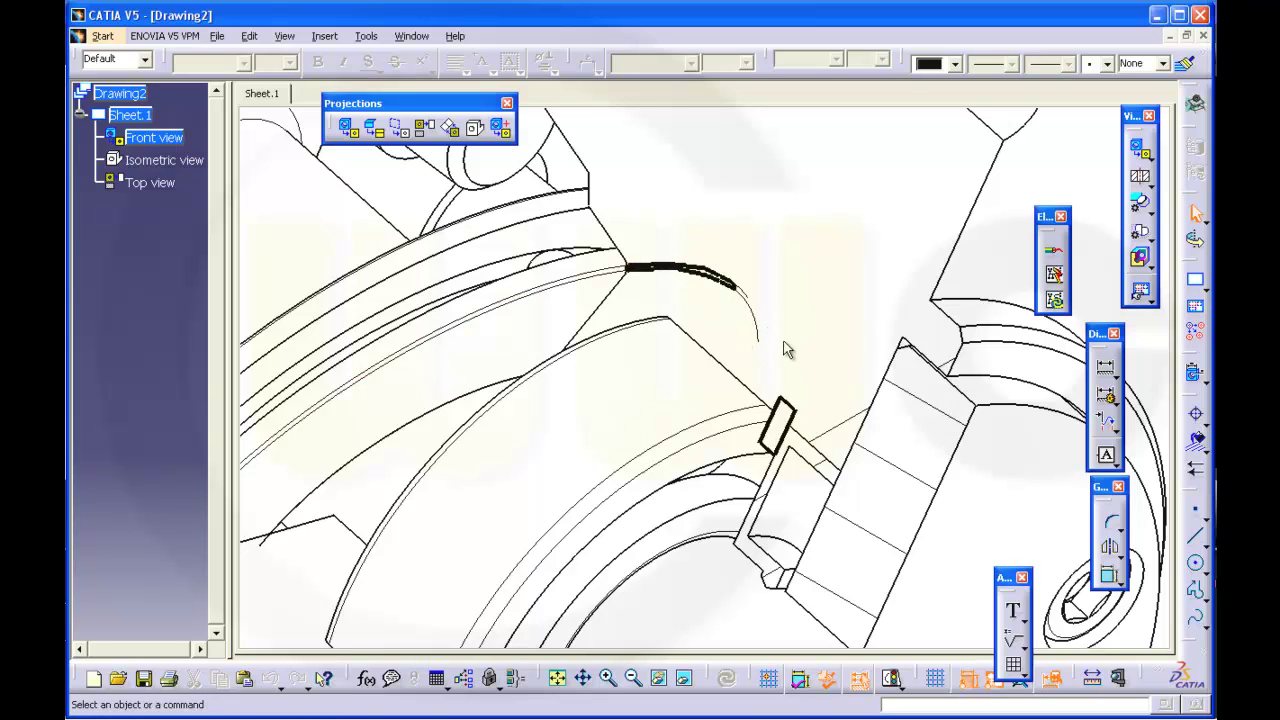
mouse_move(787, 348)
middle_mouse_down("ctrl")
mouse_move(786, 323)
mouse_move(826, 323)
mouse_move(797, 274)
mouse_move(820, 221)
mouse_move(771, 223)
mouse_move(766, 206)
middle_mouse_up("ctrl")
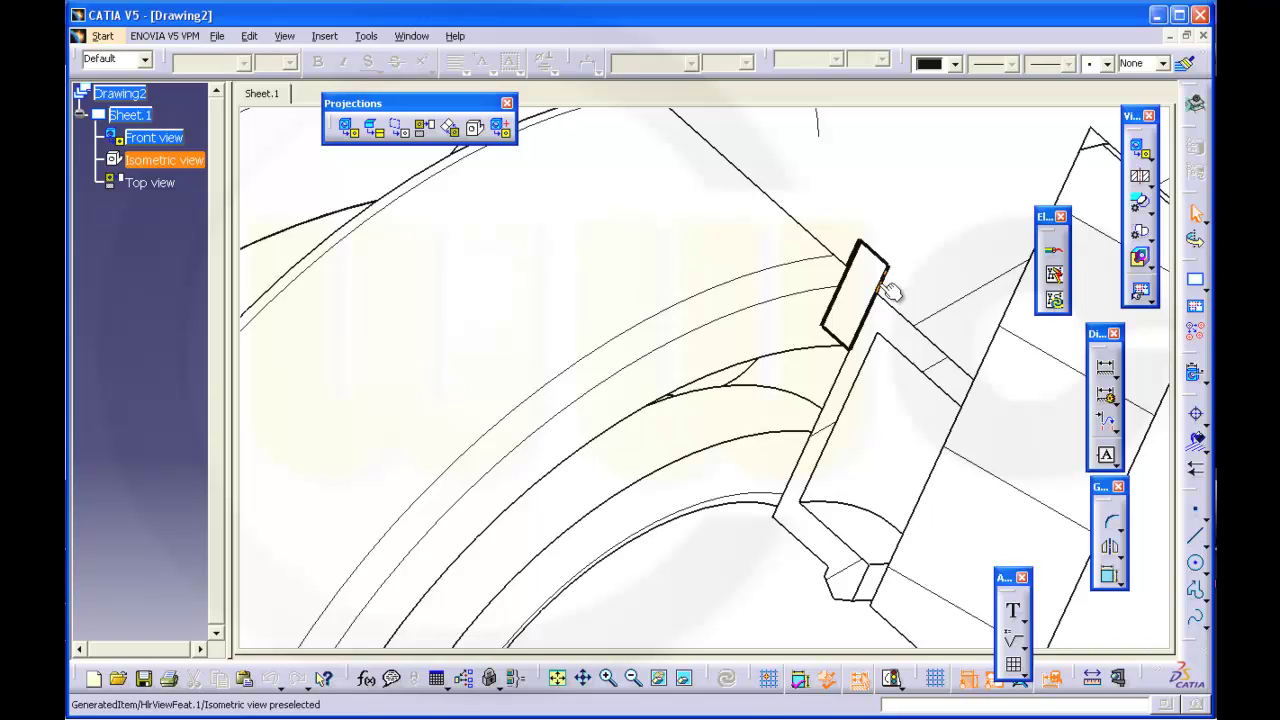
mouse_move(885, 289)
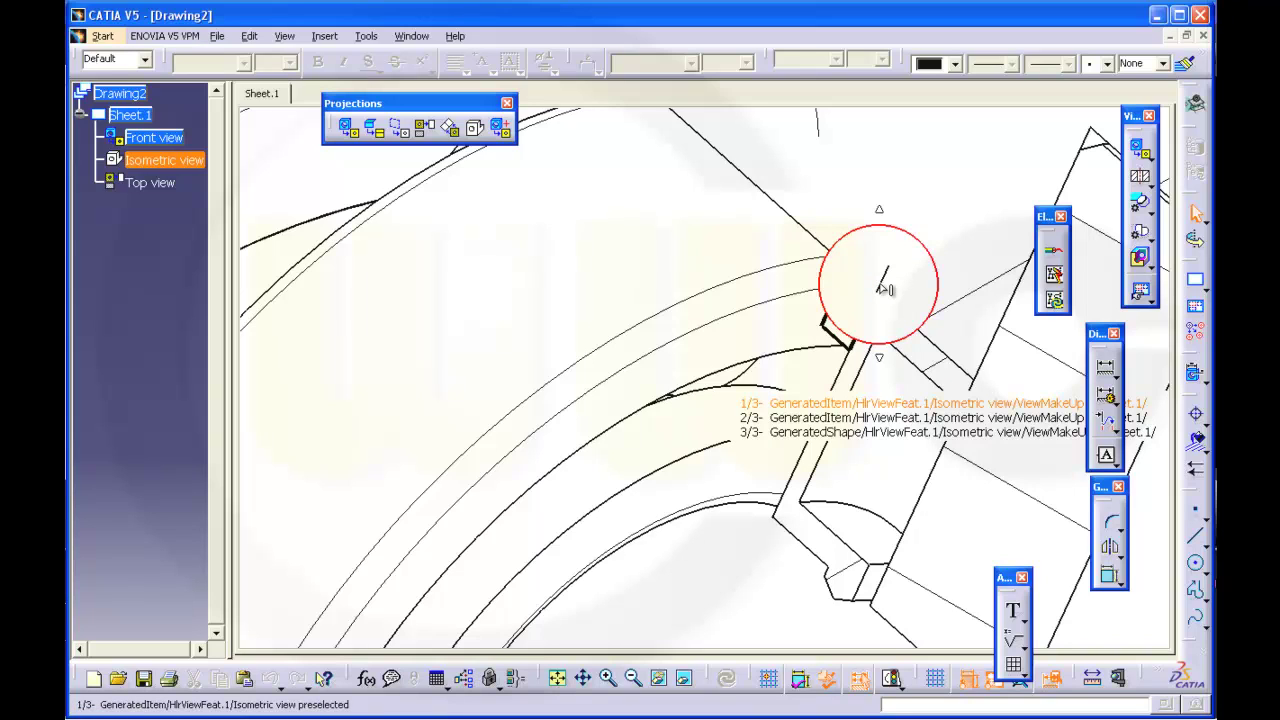
Step: In the small cut face's Properties, set the hatch pitch to 1 mm and angle to 30°
right_click(855, 440)
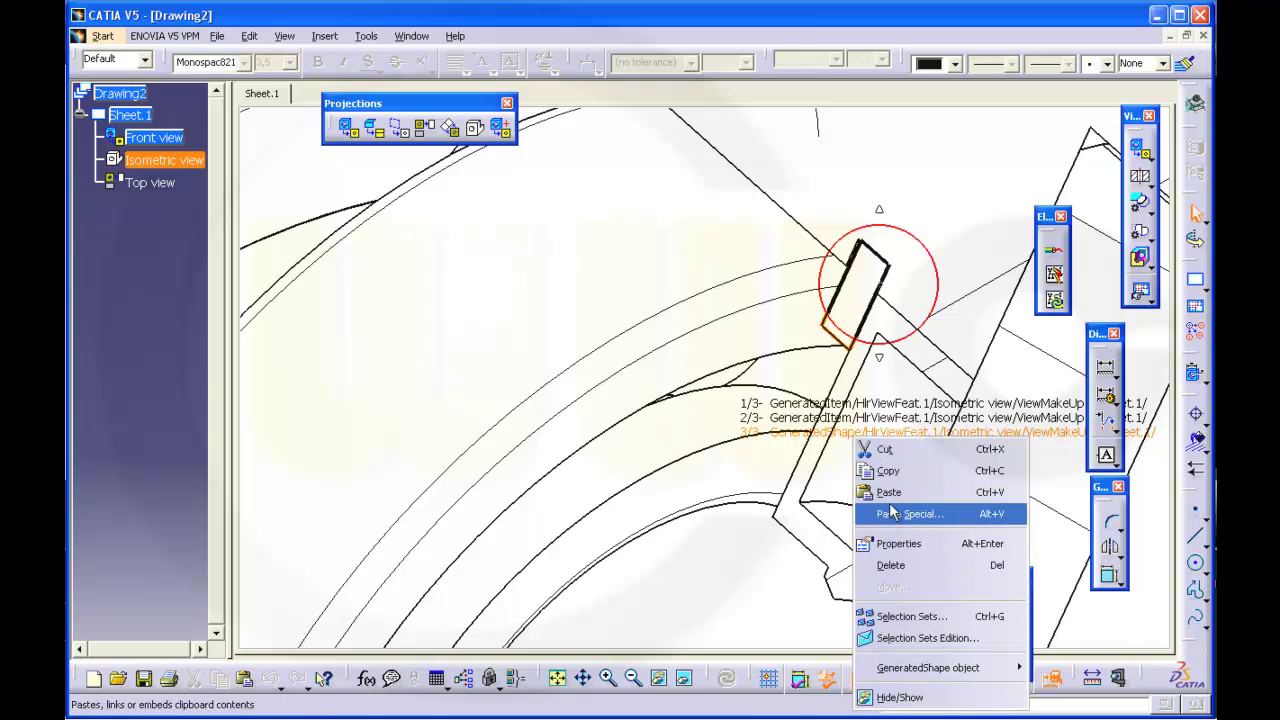
left_click(897, 545)
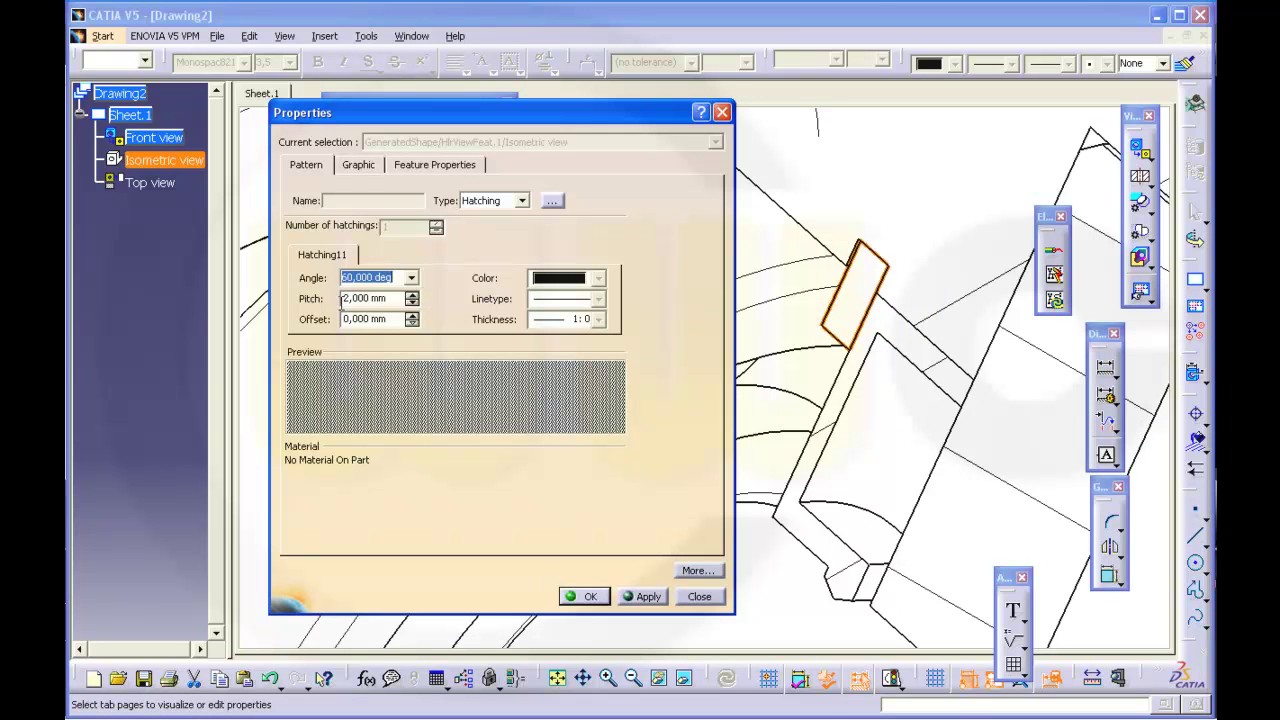
left_click(400, 298)
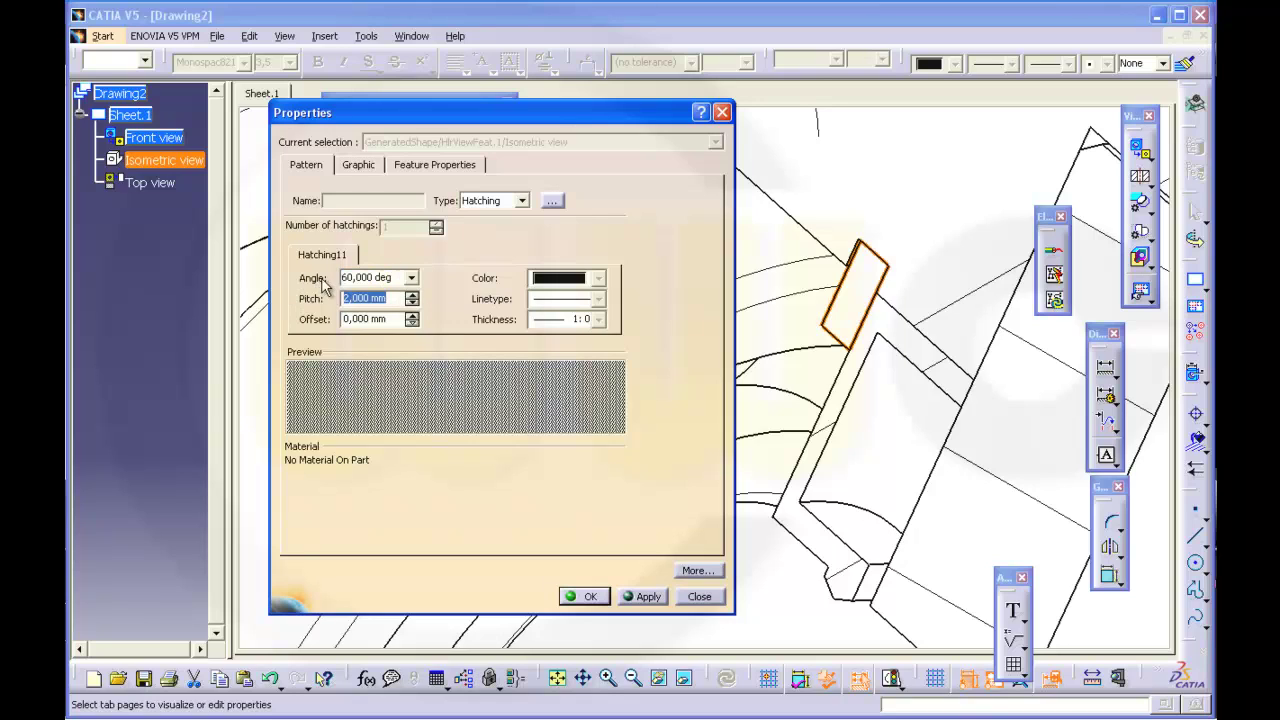
type("1")
left_click(411, 278)
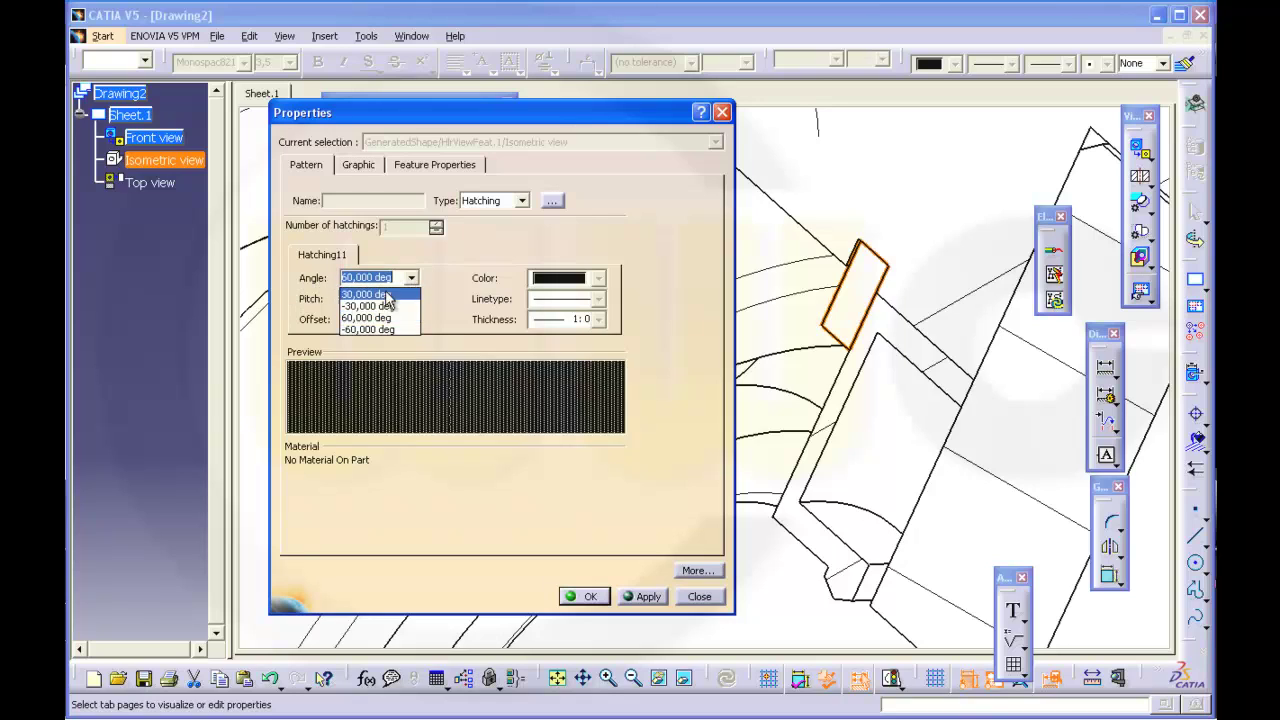
left_click(368, 295)
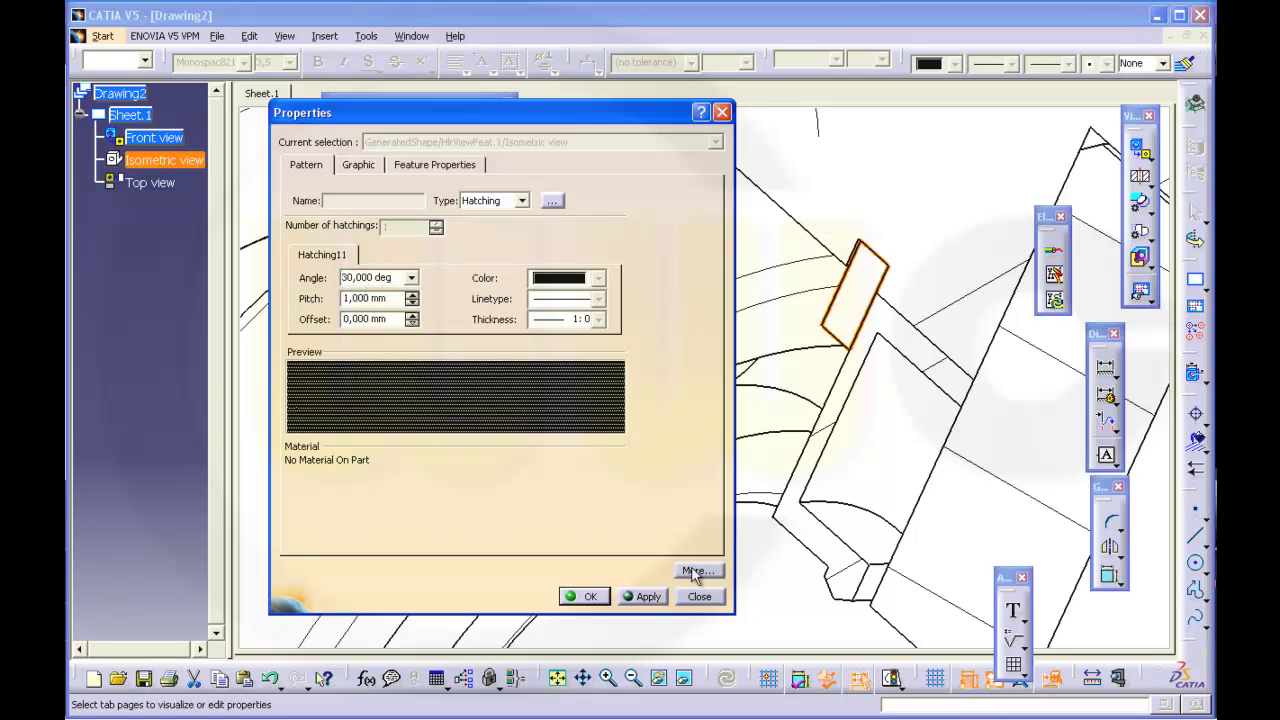
left_click(643, 597)
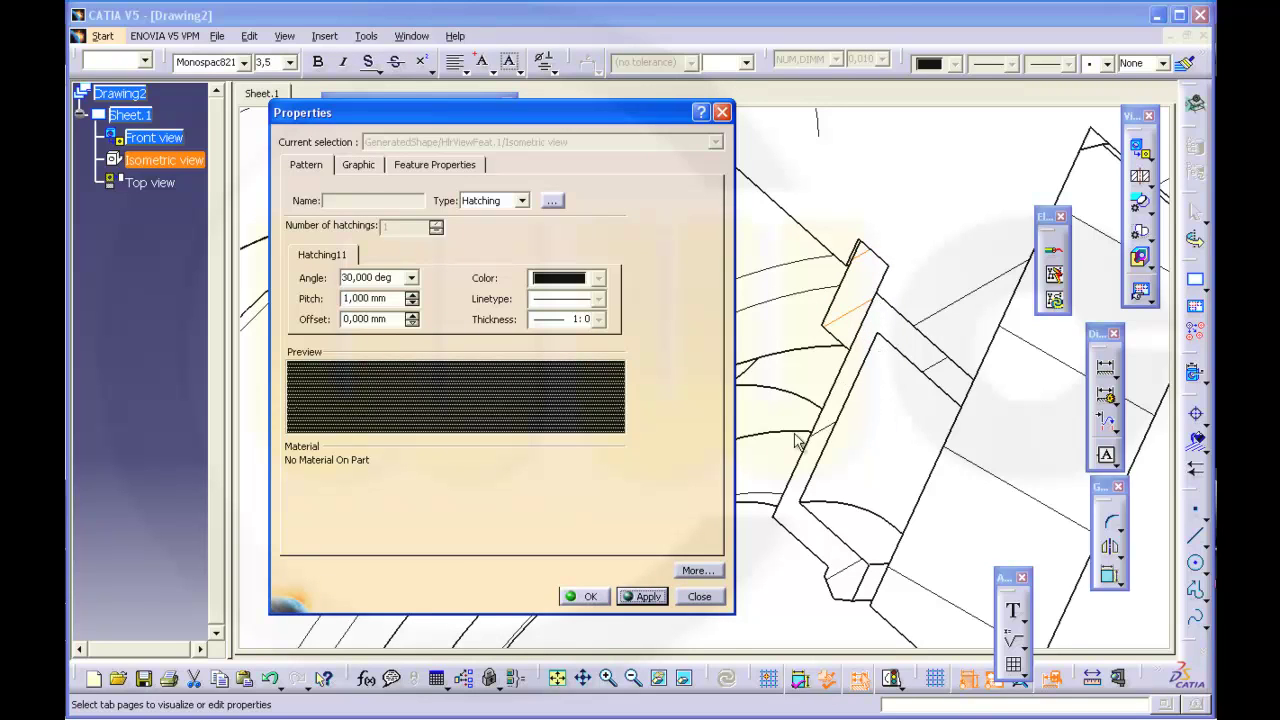
left_click(590, 597)
mouse_move(686, 414)
middle_mouse_down()
mouse_move(688, 522)
mouse_move(686, 400)
mouse_move(710, 404)
mouse_move(662, 362)
middle_mouse_up()
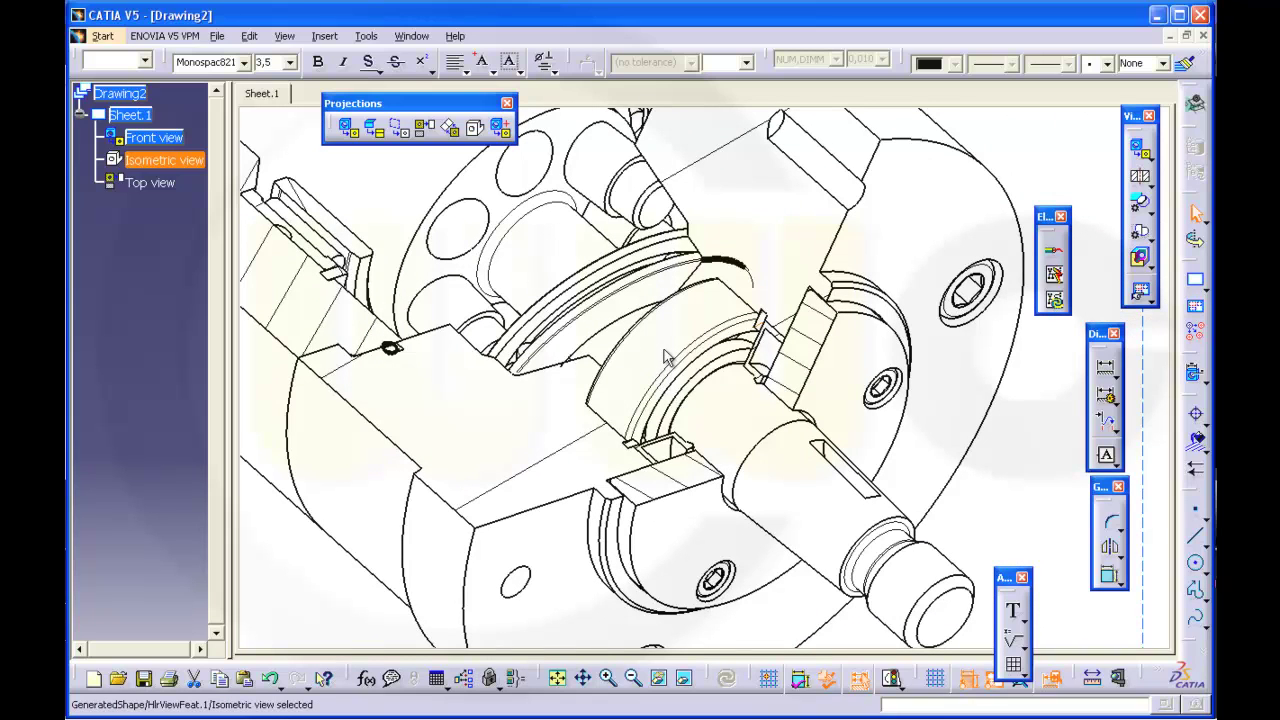
Step: Zoom onto the curved cut face near the bearing, pick it from the overlapping-elements list, and right-click it
mouse_move(668, 400)
middle_mouse_down()
mouse_move(684, 376)
mouse_move(666, 437)
mouse_move(669, 417)
mouse_move(423, 437)
mouse_move(703, 491)
mouse_move(690, 435)
mouse_move(789, 409)
mouse_move(689, 403)
mouse_move(671, 423)
mouse_move(682, 355)
middle_mouse_up()
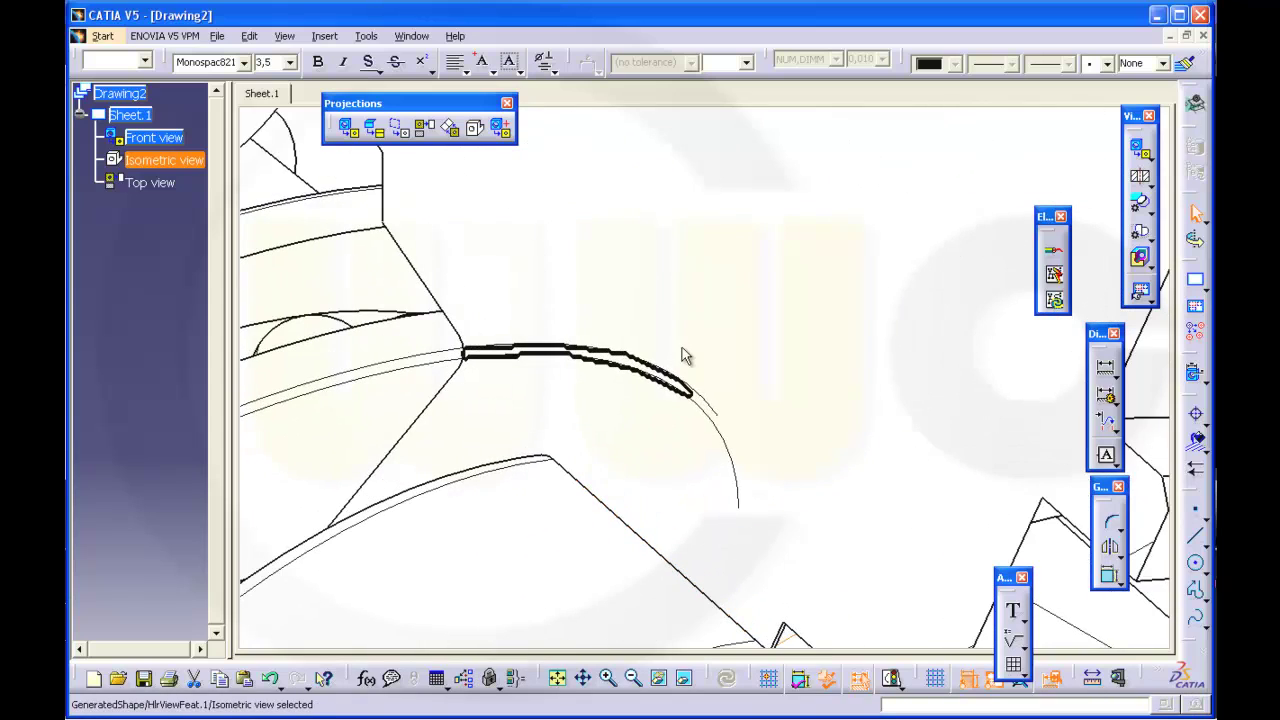
left_click(612, 370)
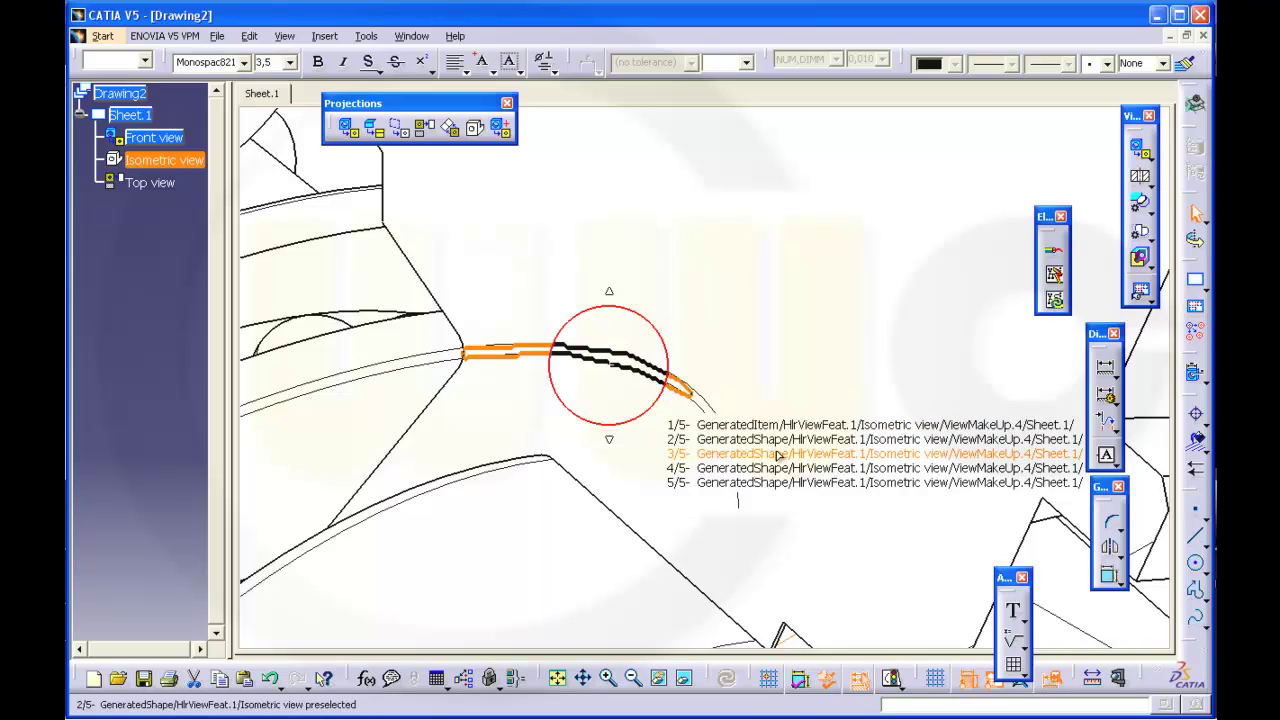
left_click(778, 457)
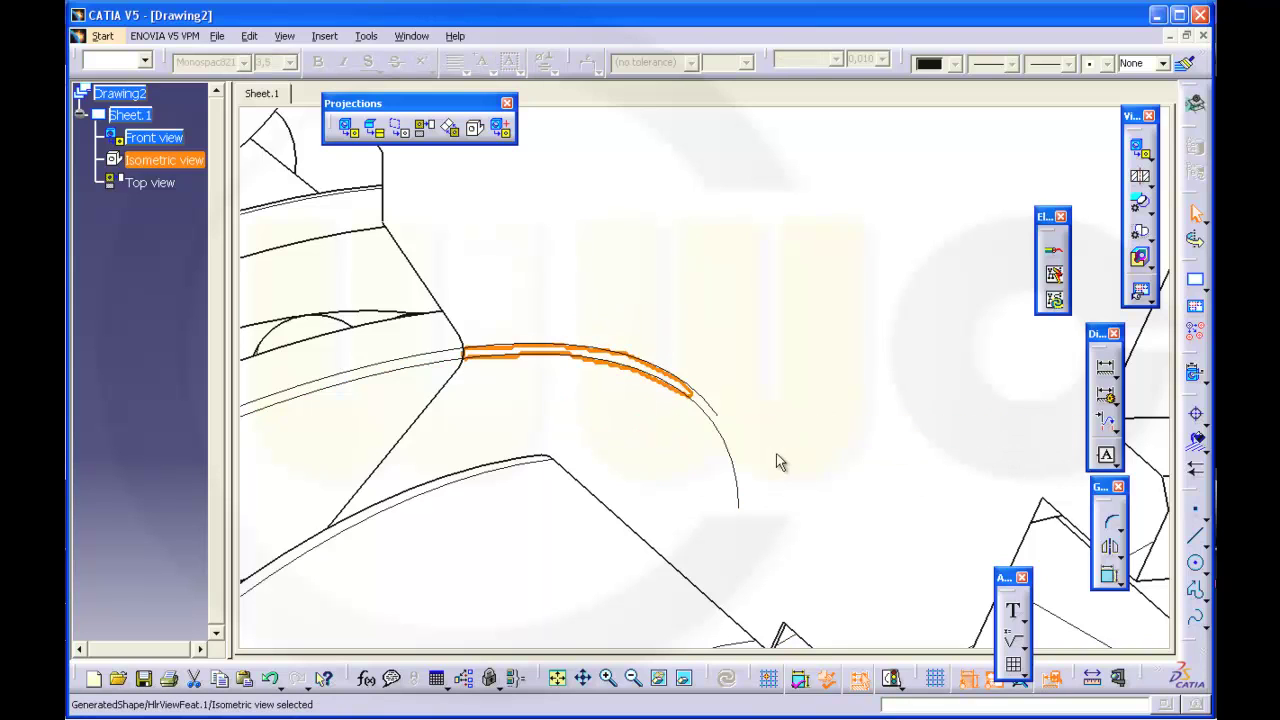
right_click(674, 394)
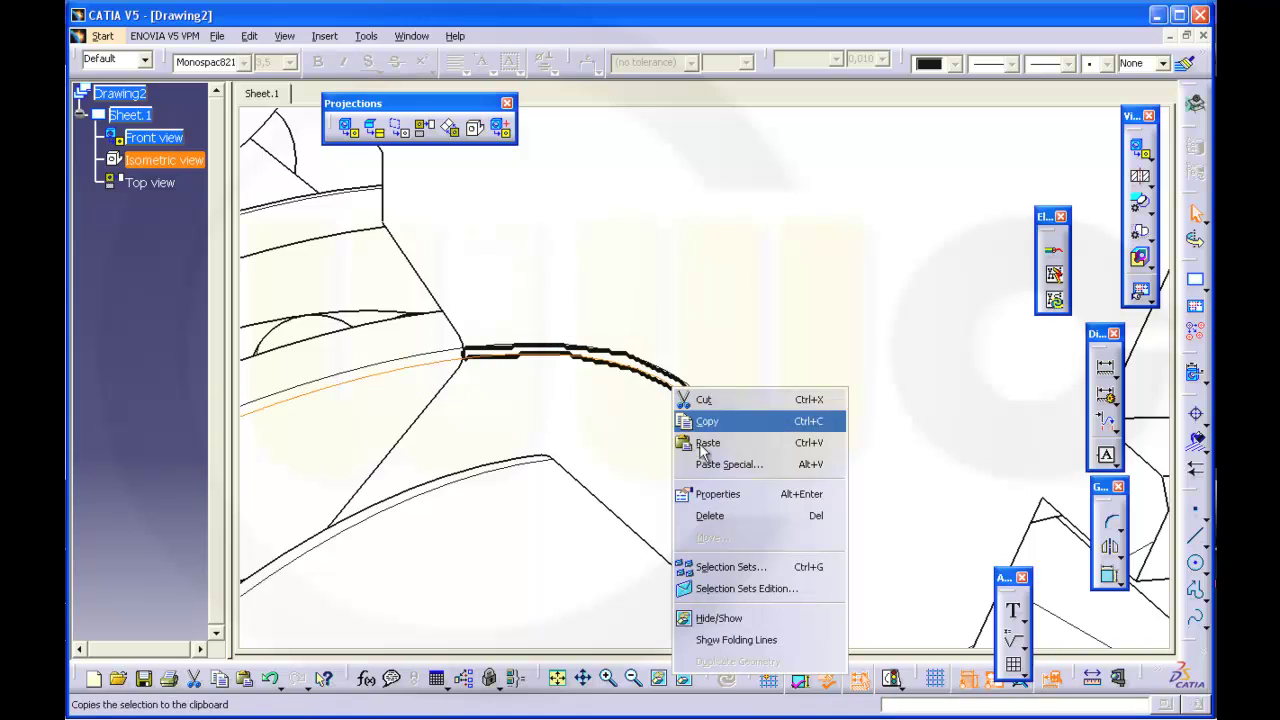
Step: Close the arc's Properties, which lack hatching settings, and pick the hatched shape underneath instead
left_click(703, 495)
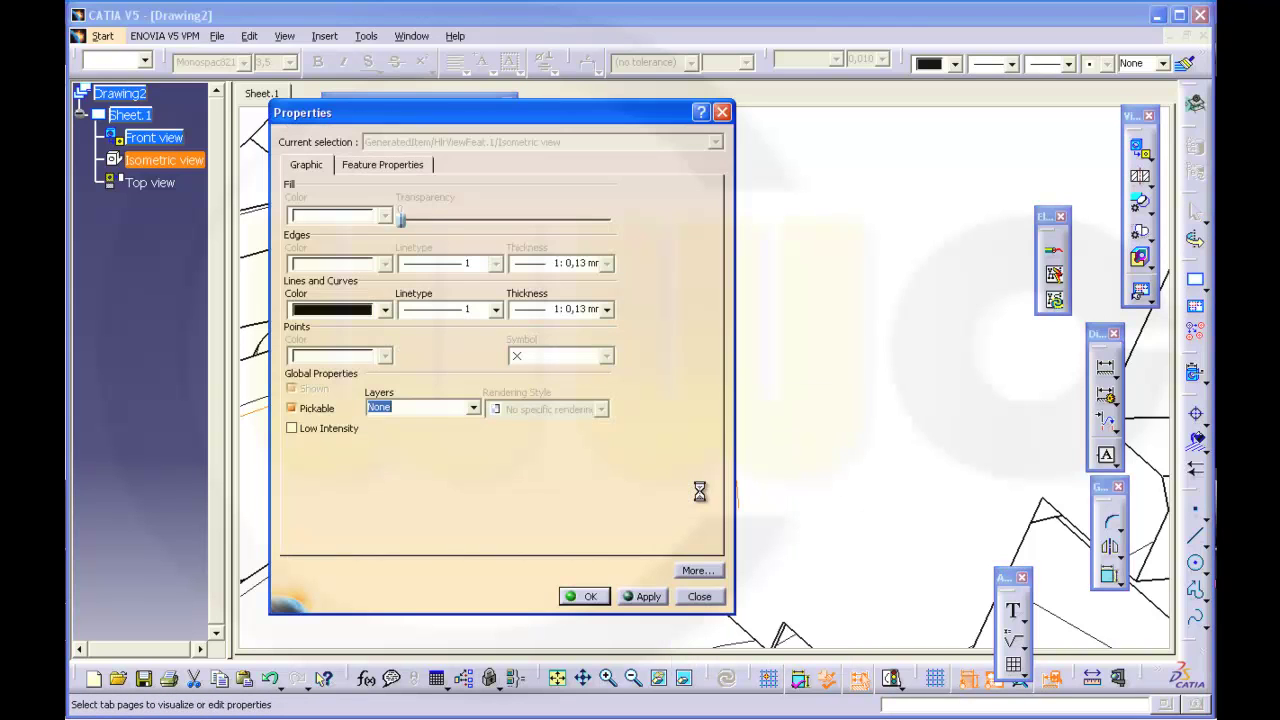
left_click(700, 596)
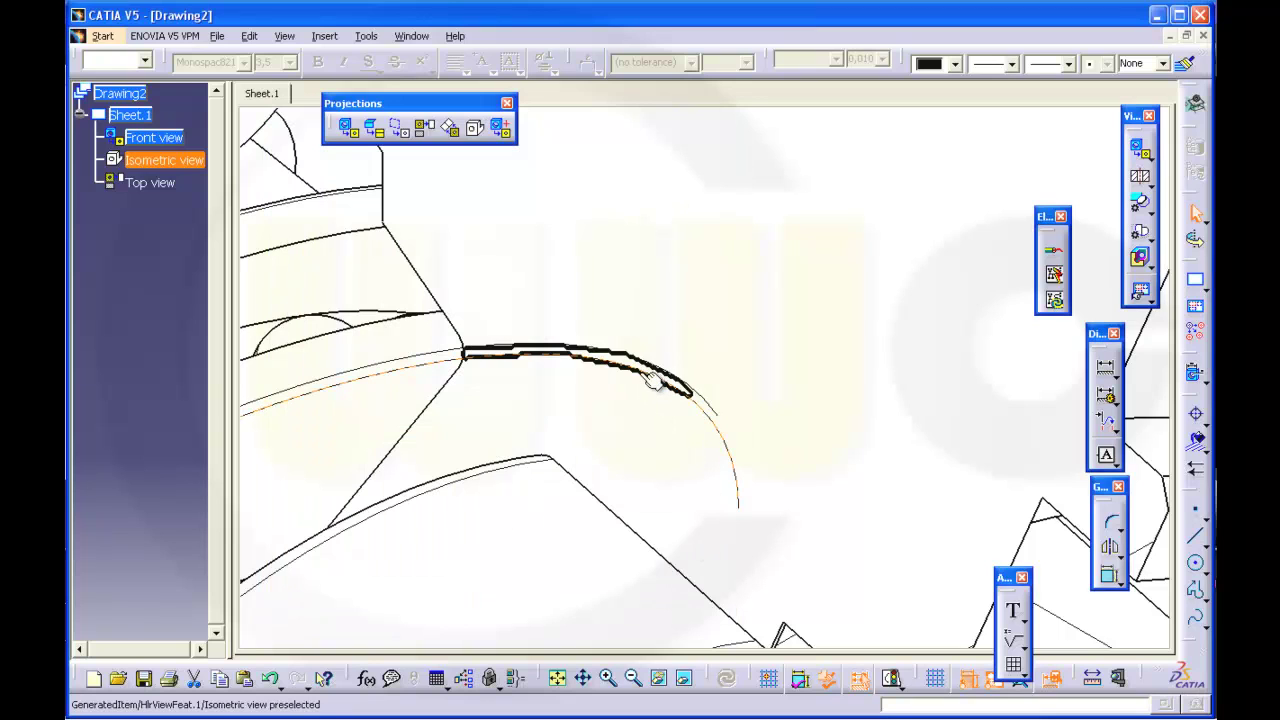
mouse_move(643, 377)
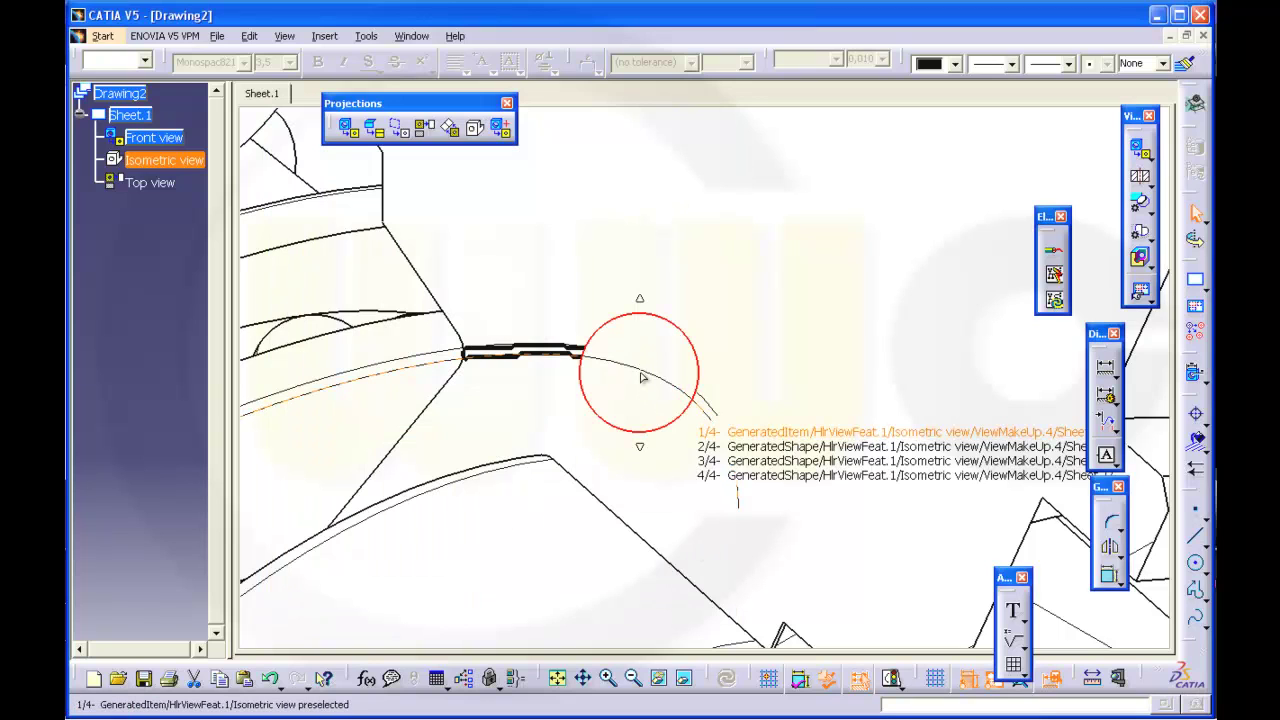
left_click(800, 446)
Step: In the hatched shape's Pattern properties, set the pitch to 5 mm and the angle to 10°
right_click(812, 446)
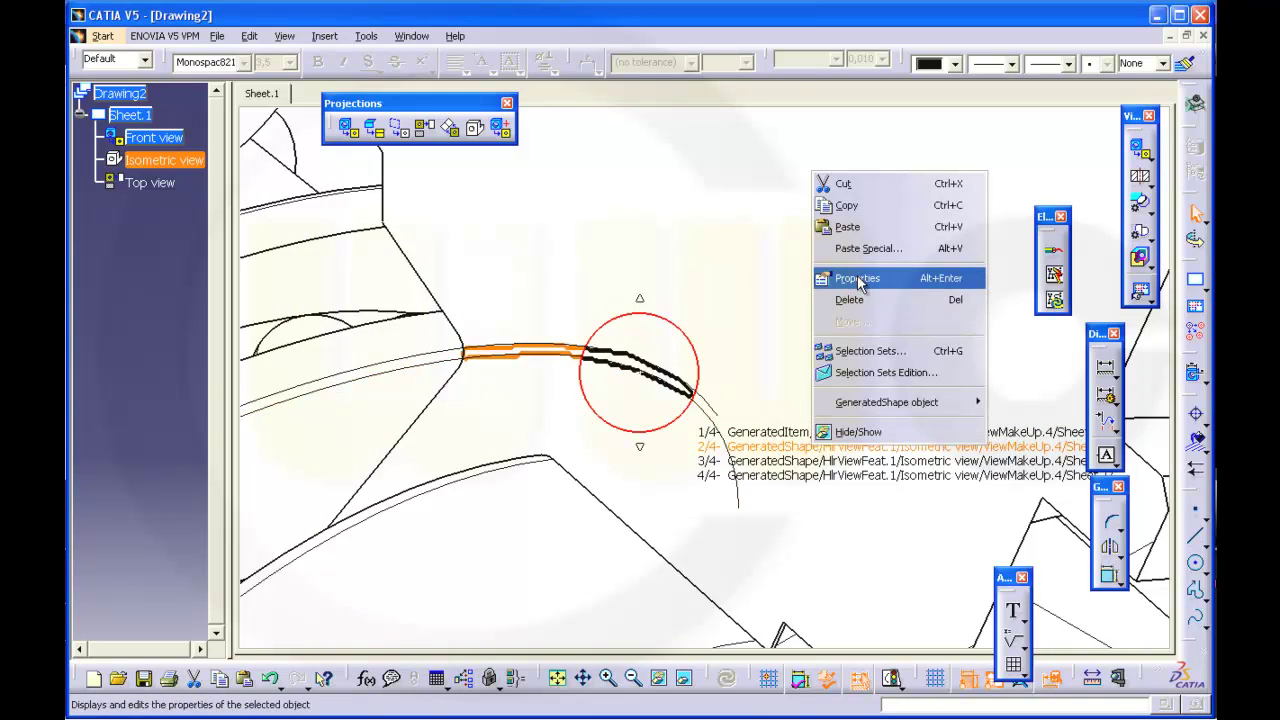
left_click(856, 278)
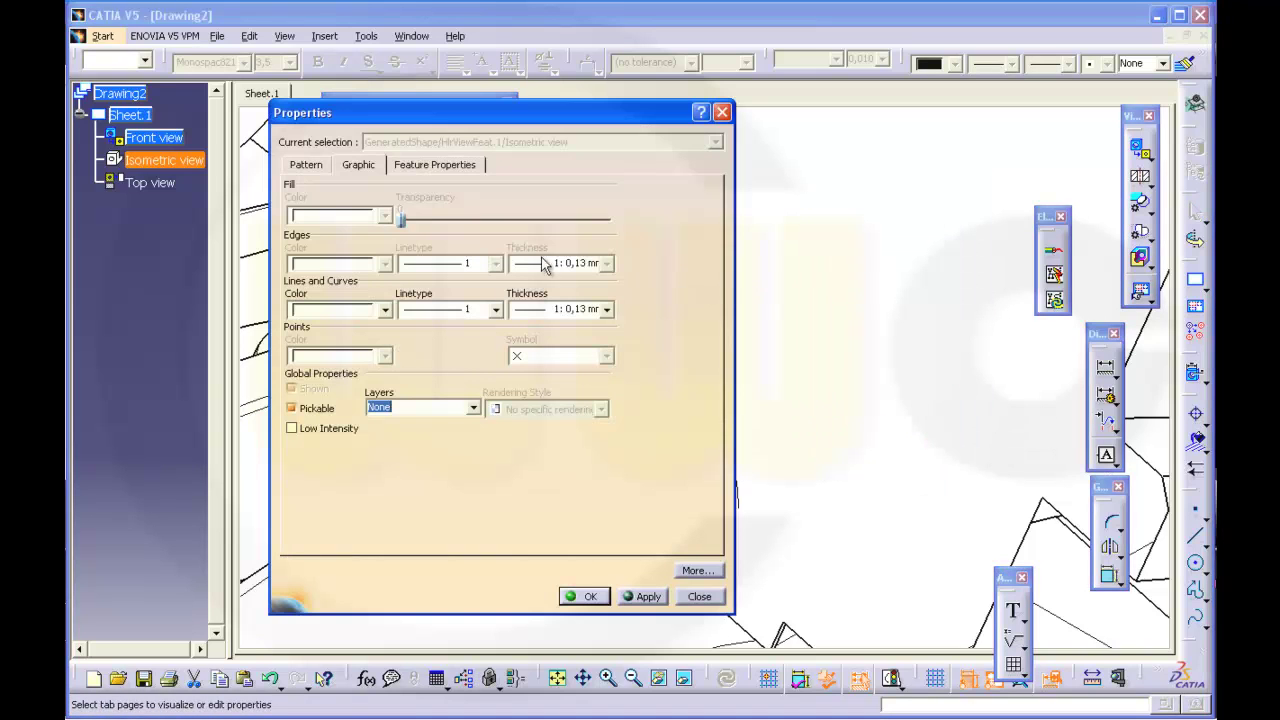
left_click(300, 165)
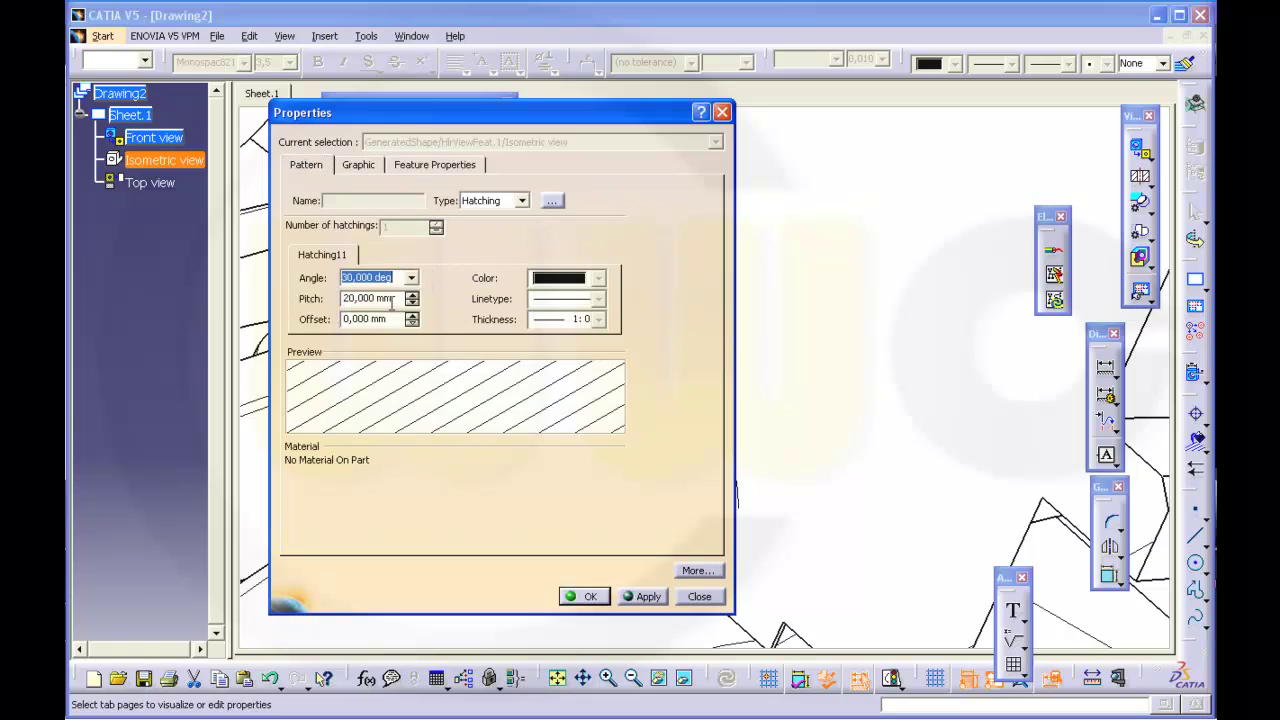
left_click(393, 301)
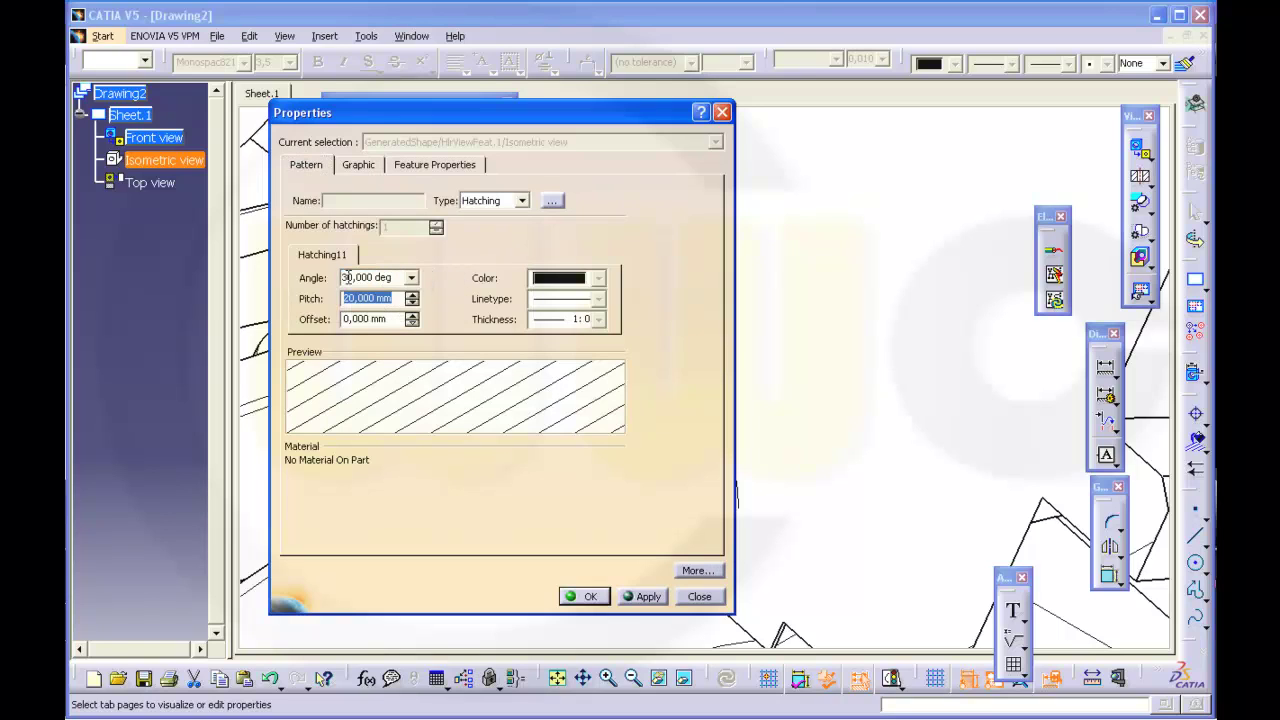
type("5")
left_click(396, 279)
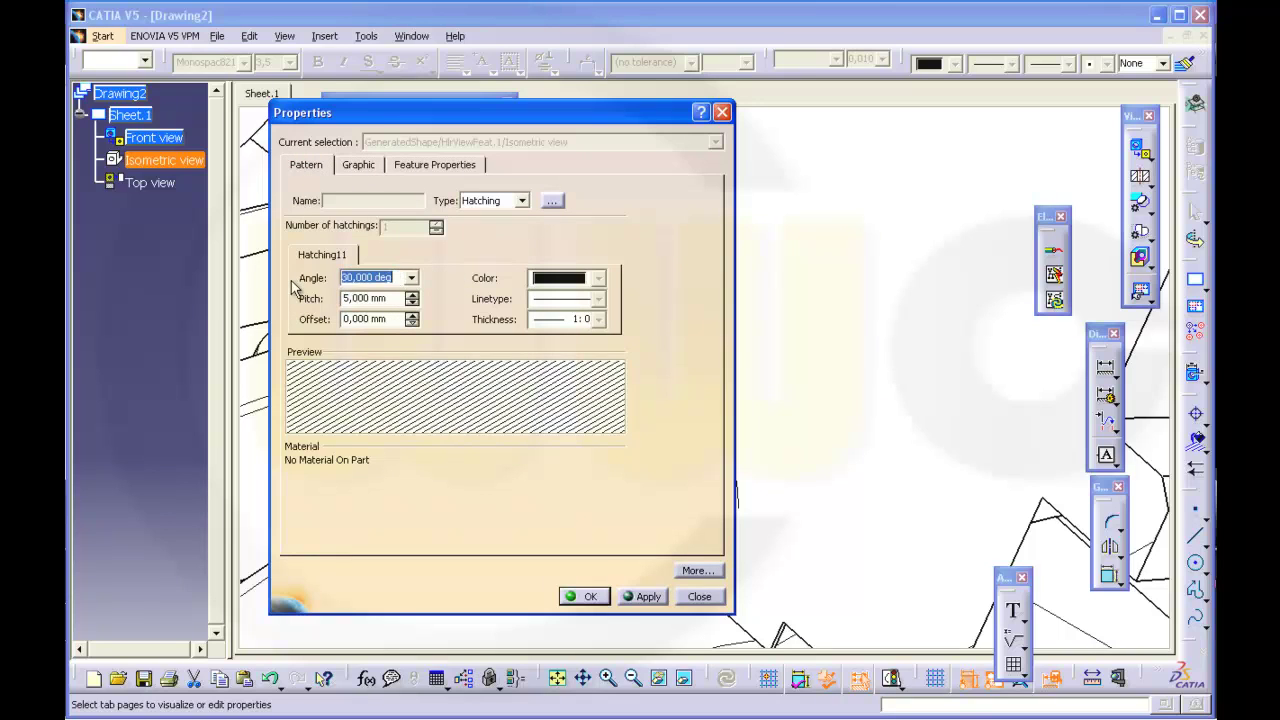
type("1")
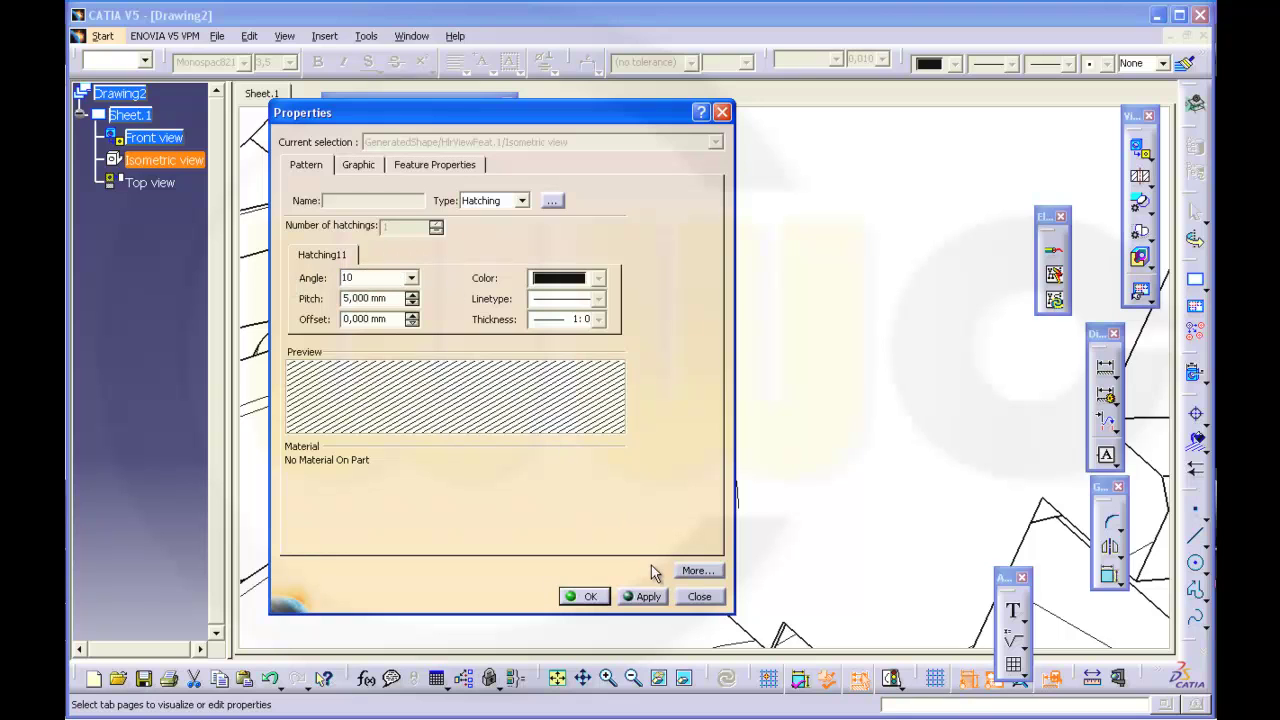
type("0")
left_click(645, 597)
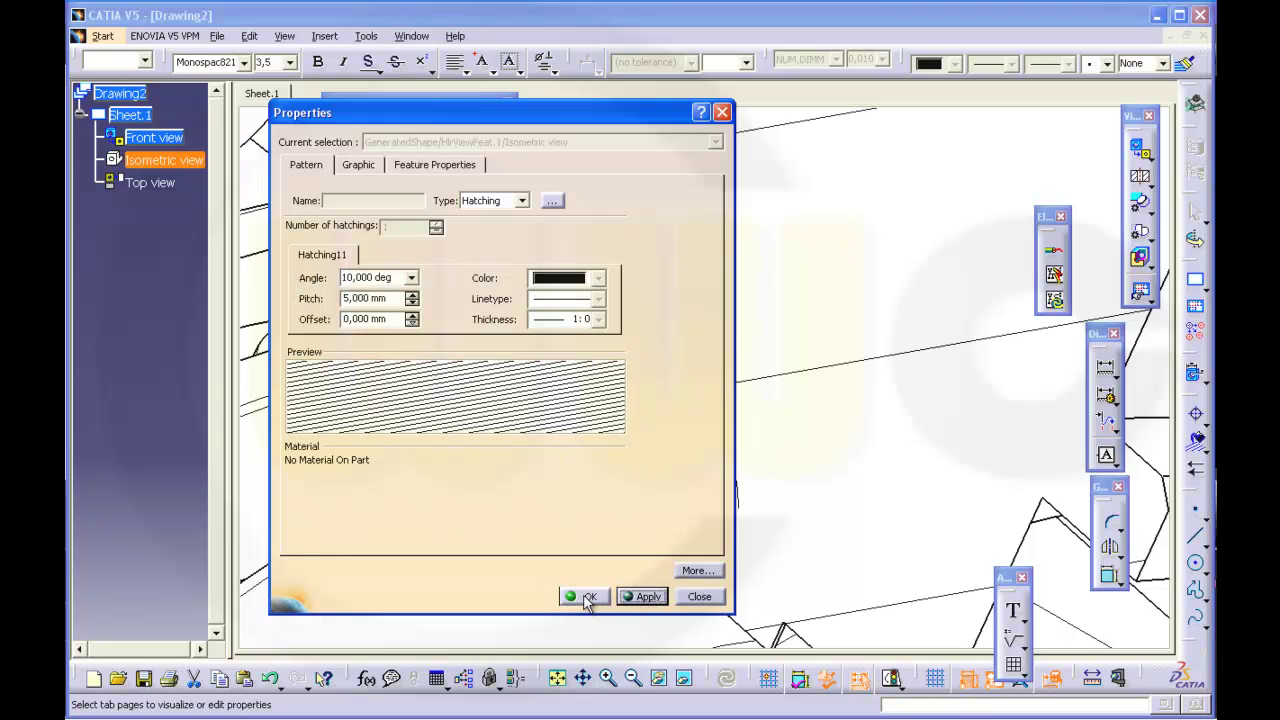
left_click(586, 597)
mouse_move(787, 476)
middle_mouse_down()
mouse_move(769, 460)
mouse_move(783, 514)
mouse_move(686, 471)
mouse_move(813, 389)
mouse_move(760, 430)
mouse_move(725, 405)
mouse_move(745, 371)
mouse_move(748, 479)
mouse_move(786, 470)
mouse_move(790, 400)
mouse_move(757, 452)
mouse_move(770, 412)
mouse_move(697, 350)
mouse_move(610, 378)
middle_mouse_up()
Step: Return to Drawing1 and delete the tilted part's right edge inside the front view's breakout
left_click(415, 37)
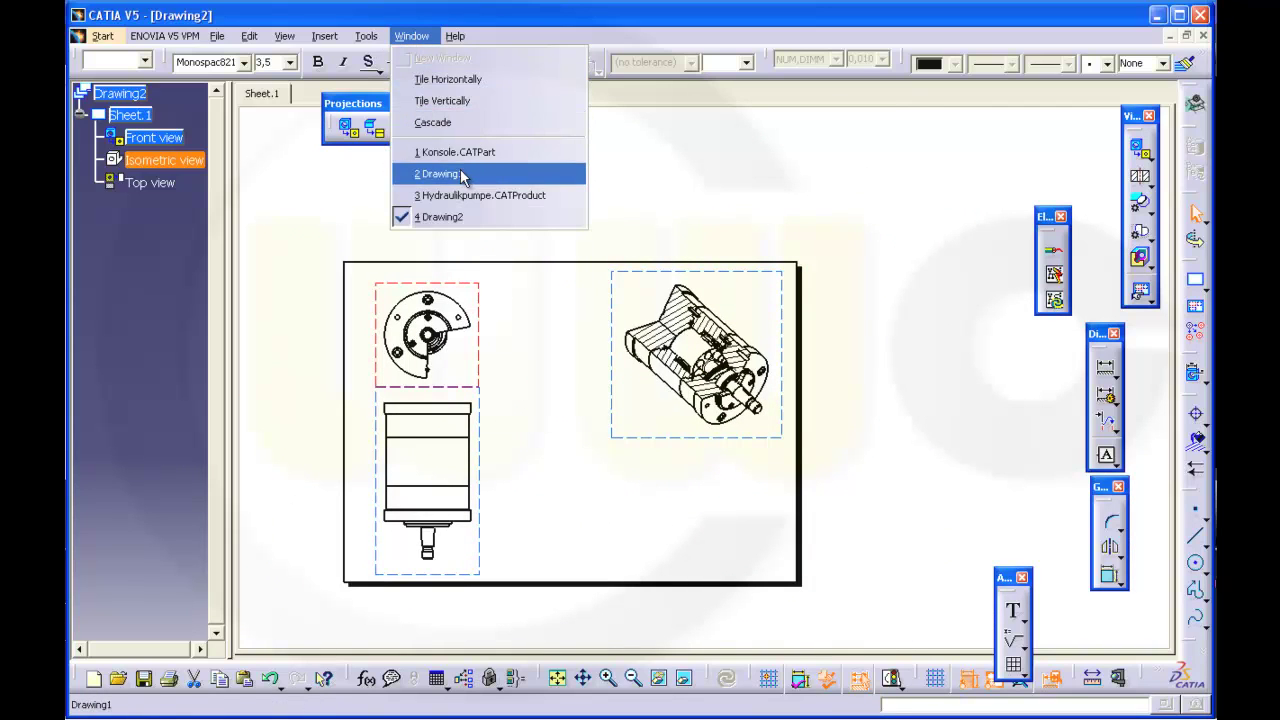
left_click(440, 174)
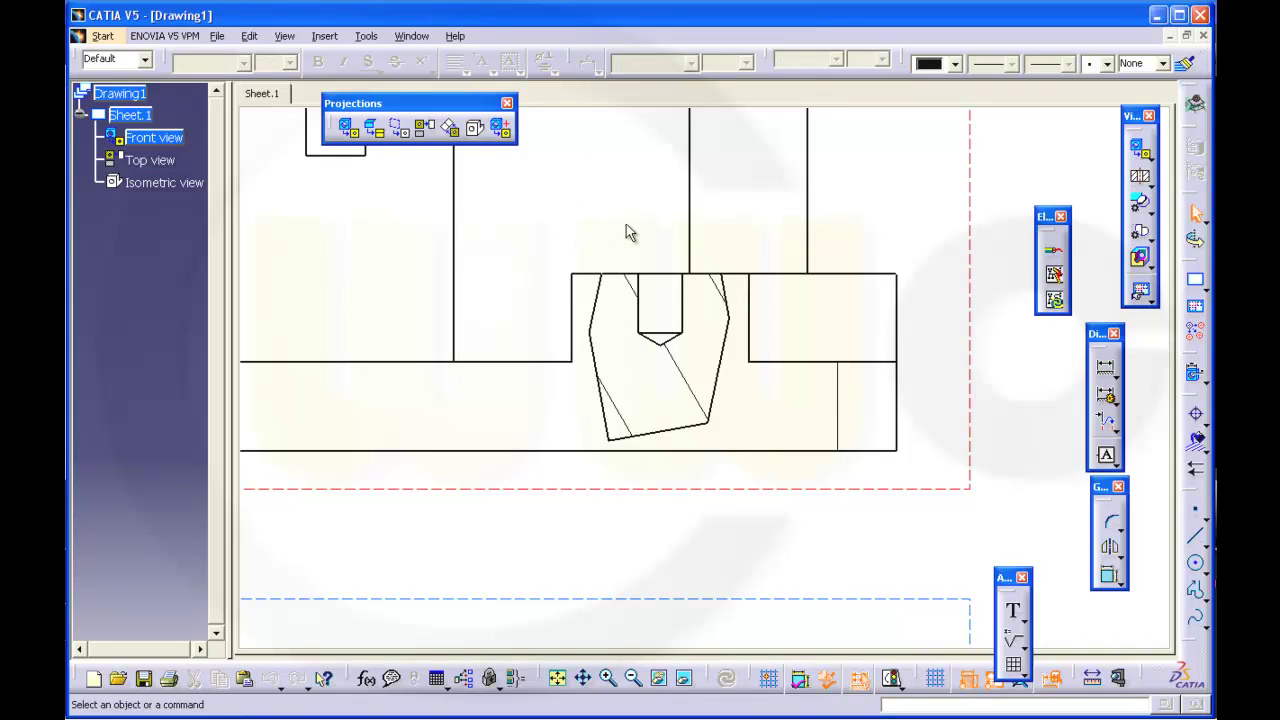
middle_click_drag(625, 226, 584, 191)
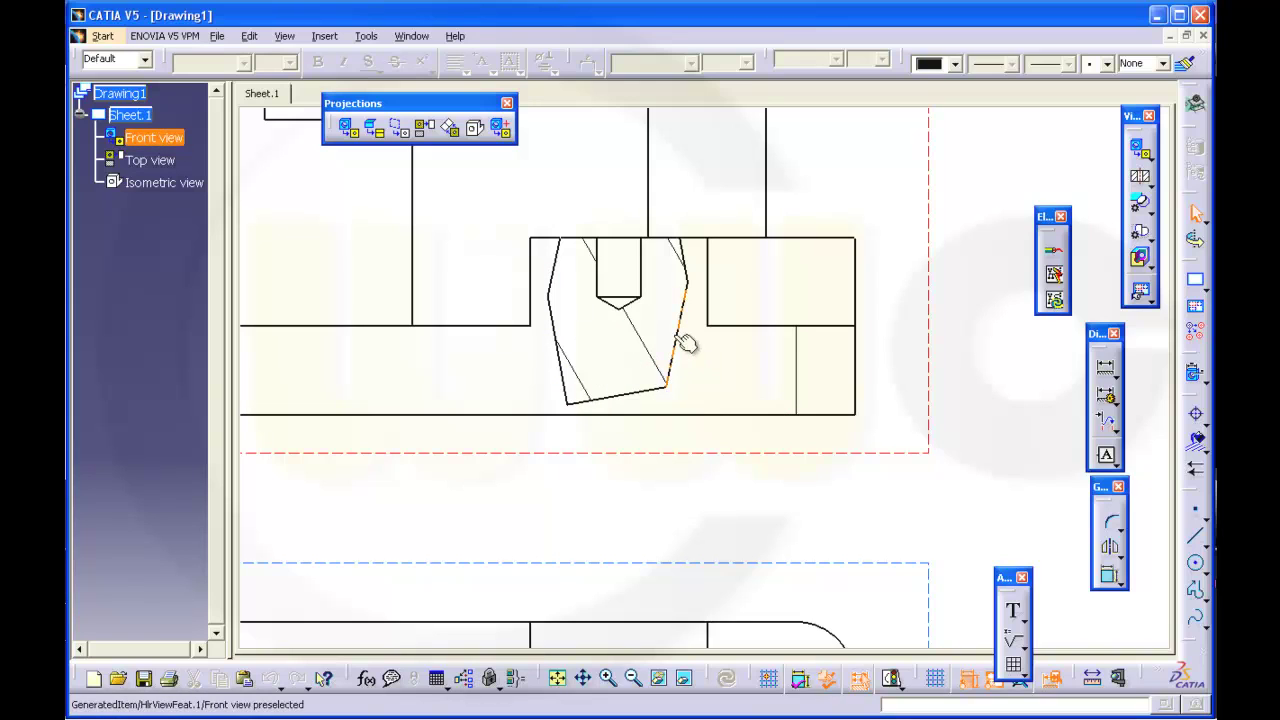
left_click(676, 343)
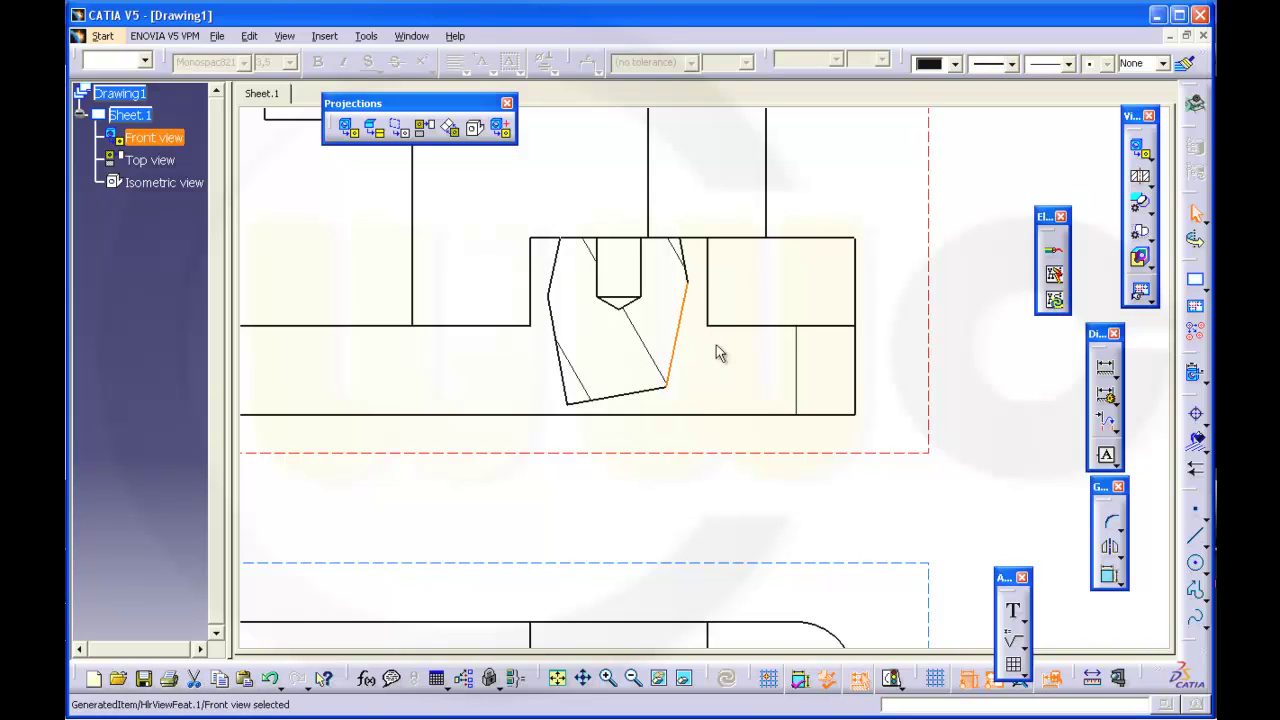
key("Delete")
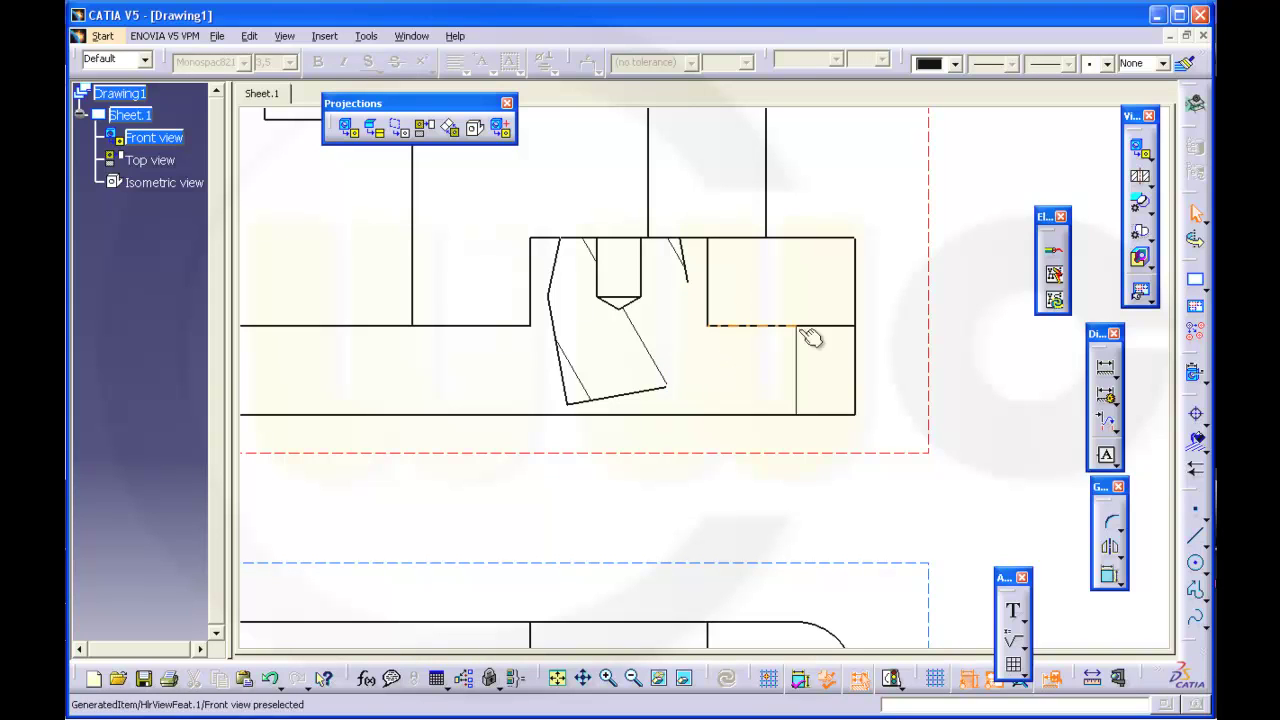
Step: Remove the existing breakout from the front view
right_click(931, 350)
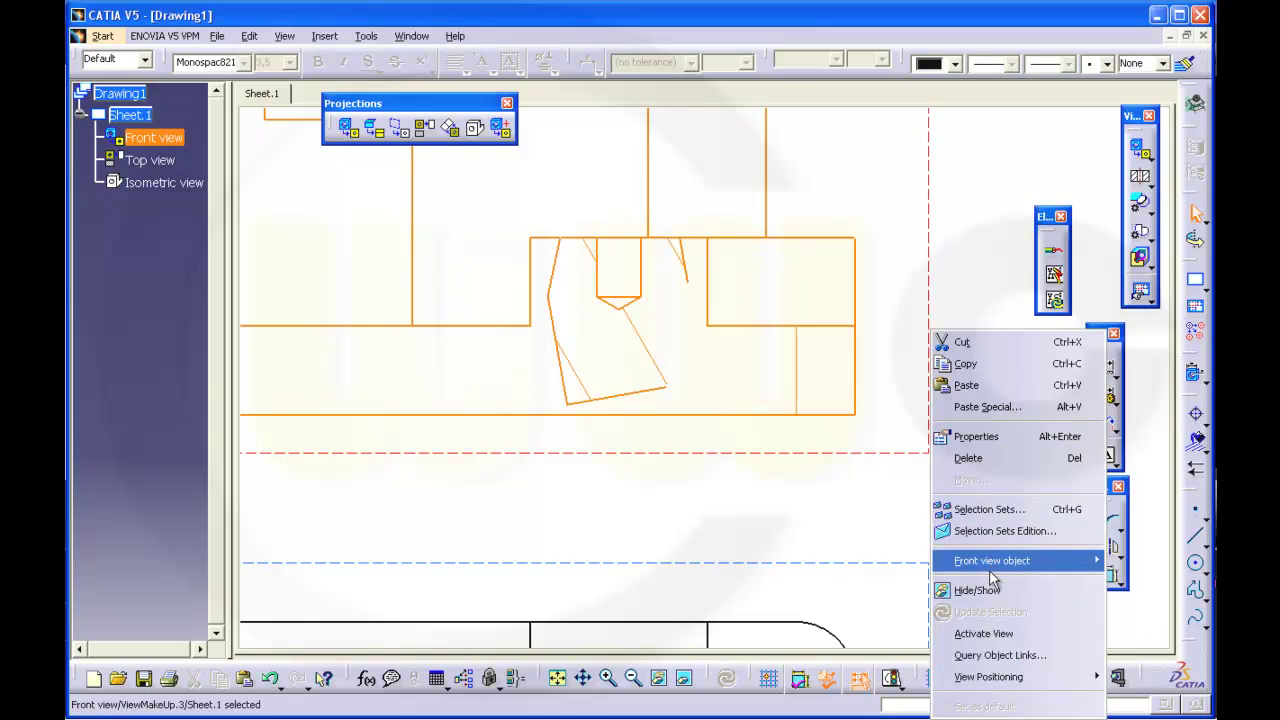
mouse_move(990, 565)
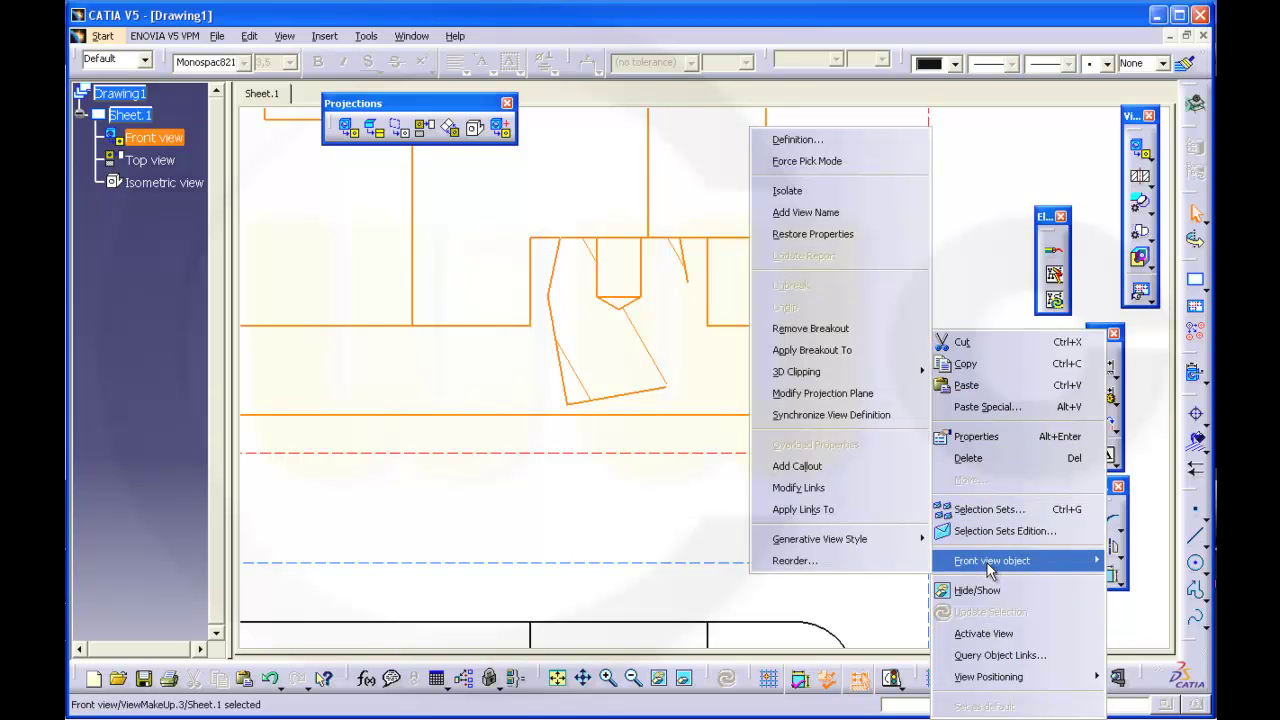
left_click(830, 329)
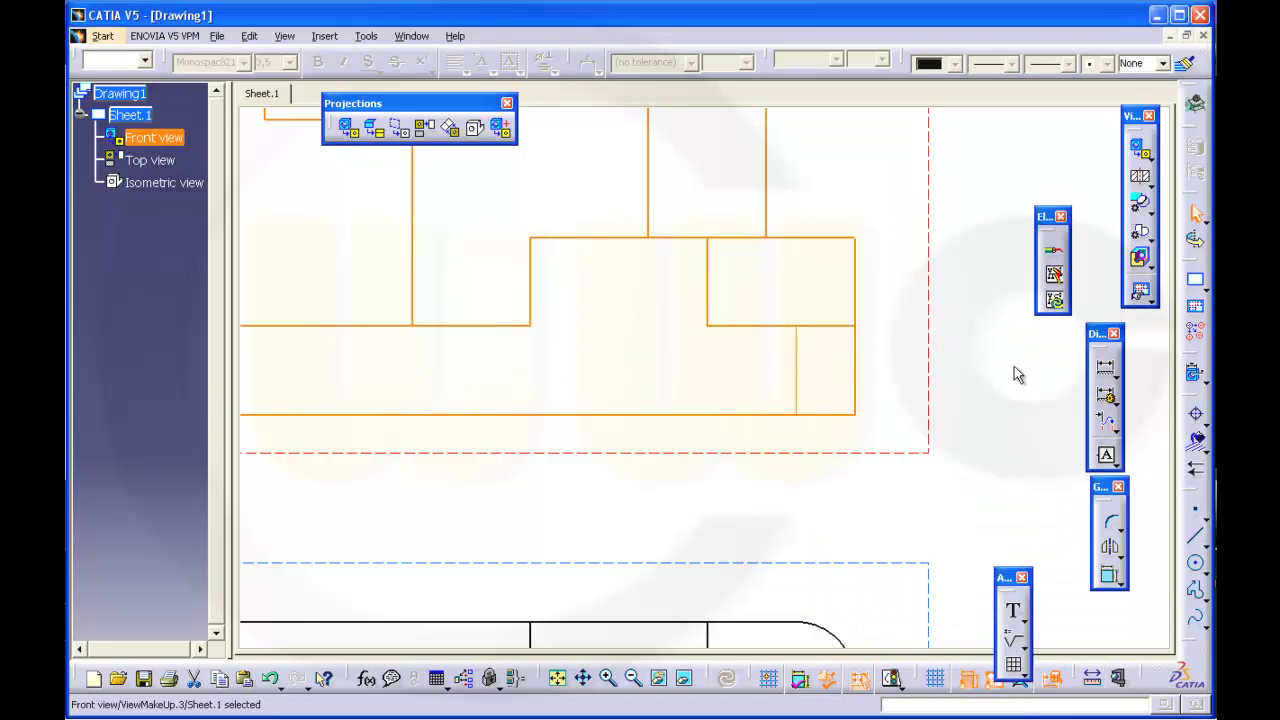
Step: Cut a new five-corner polygonal breakout around the central hole and generate it
left_click(1140, 258)
left_click(565, 197)
left_click(498, 291)
left_click(590, 383)
left_click(682, 296)
left_click(611, 197)
left_click(568, 197)
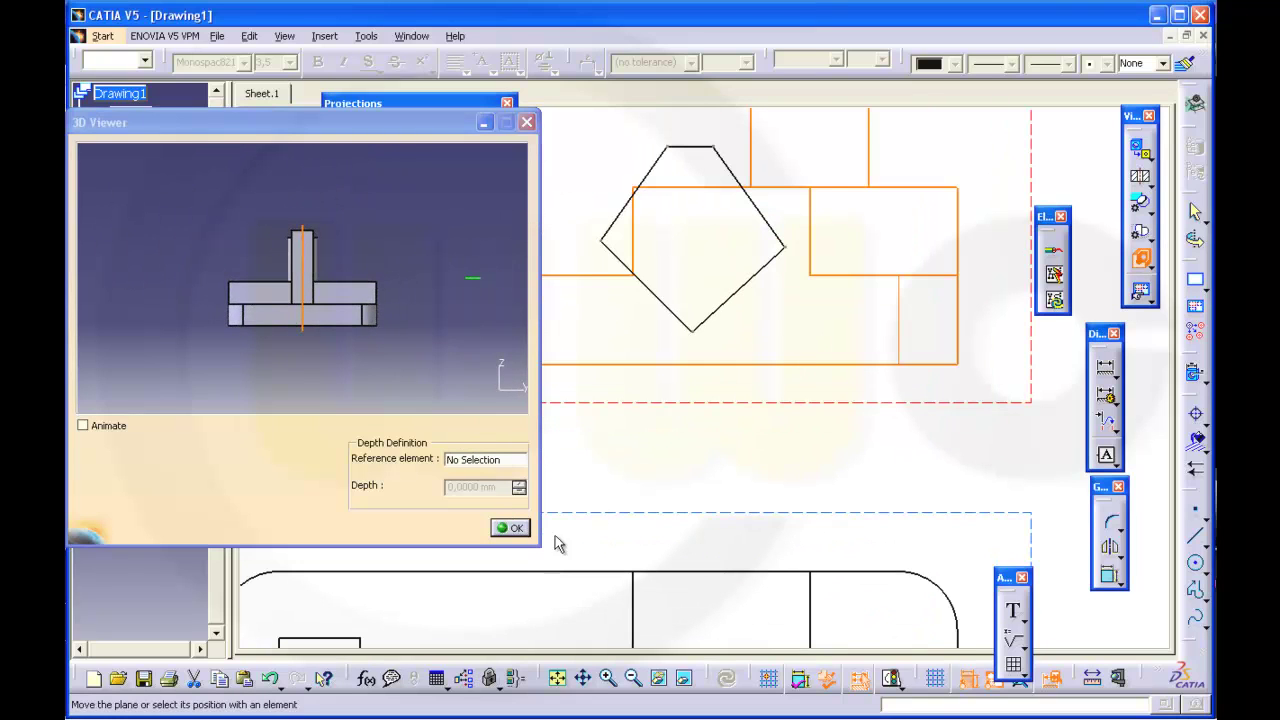
middle_click_drag(743, 503, 750, 336)
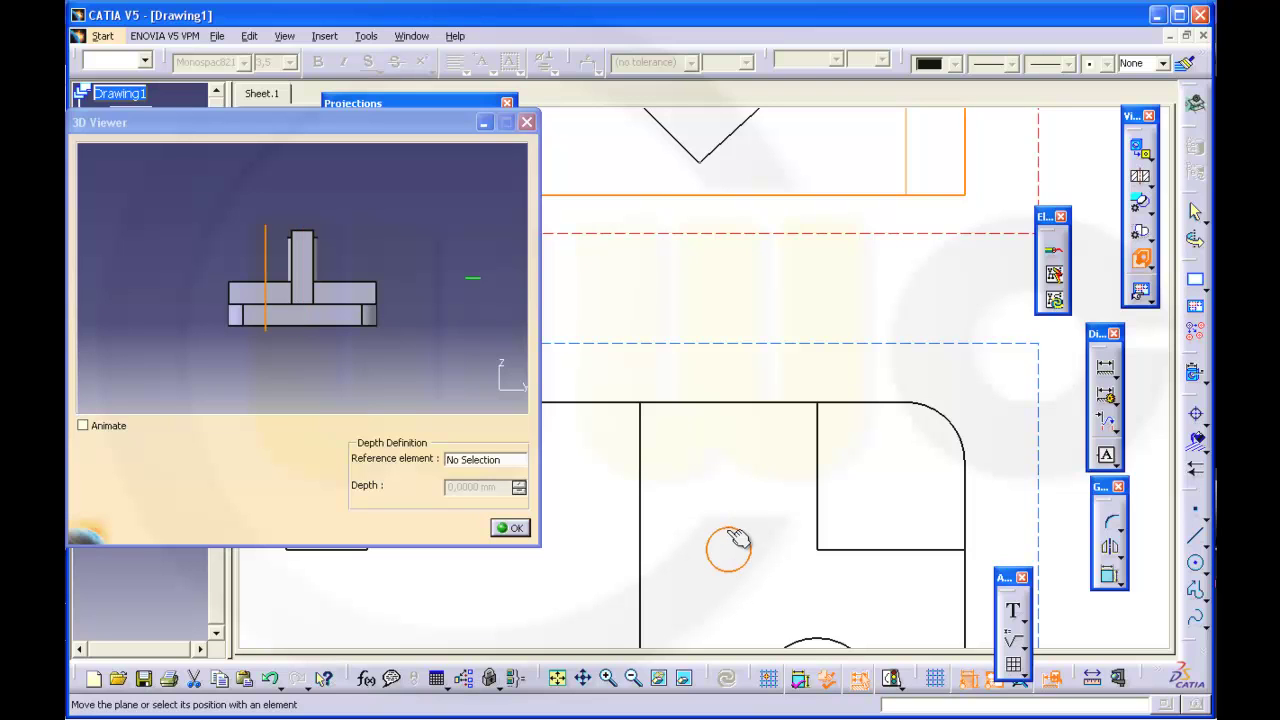
left_click(510, 527)
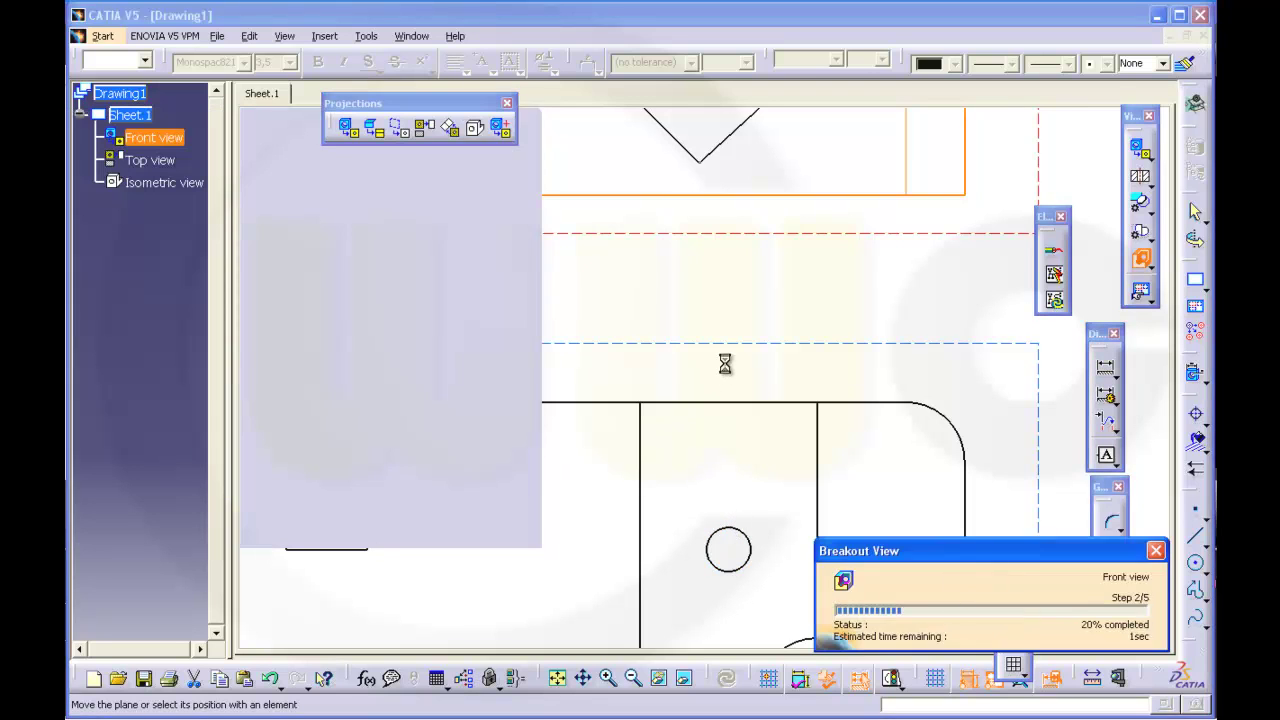
middle_click_drag(709, 209, 688, 431)
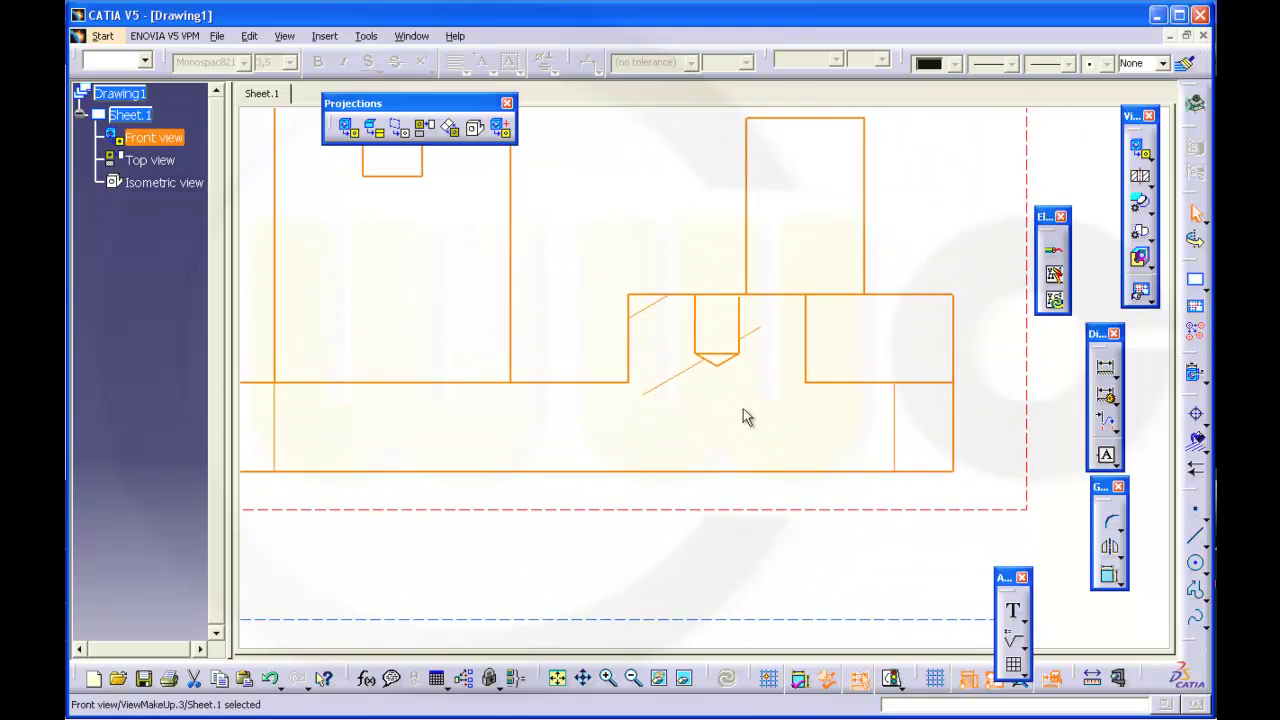
Step: Undo twice to the original breakout, restore its deleted elements, and update the front view
left_click(271, 681)
left_click(271, 681)
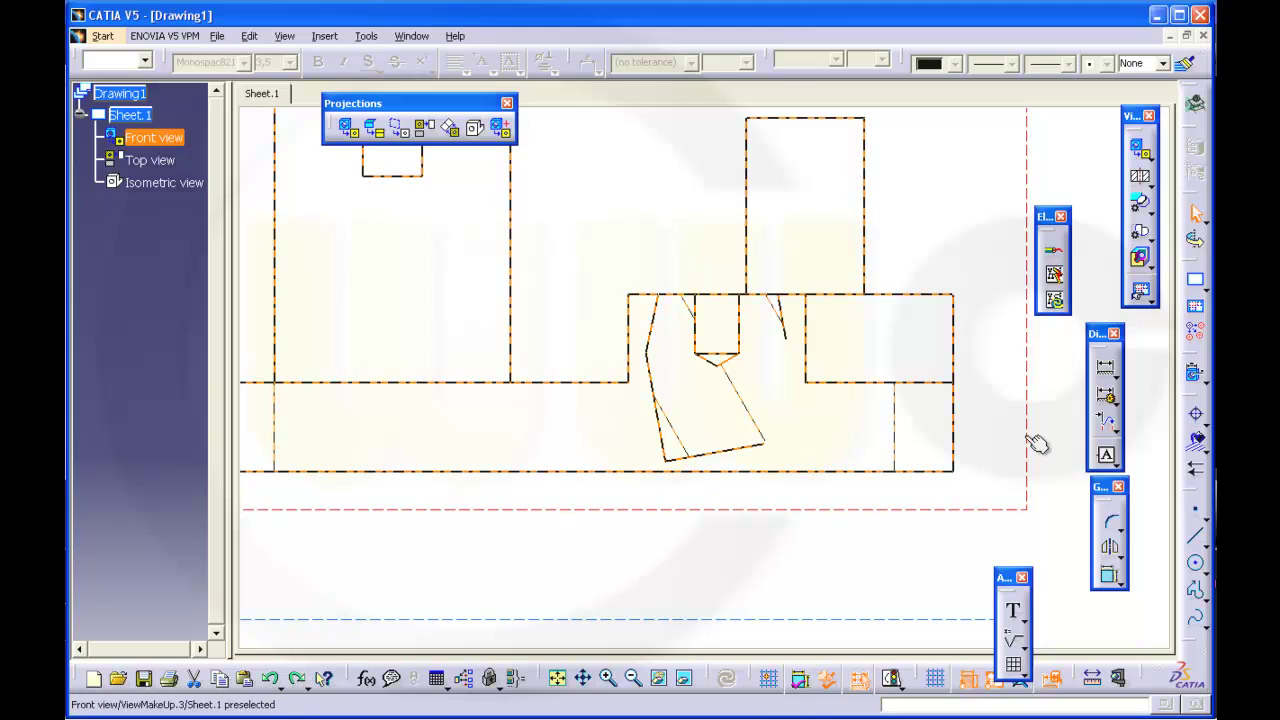
right_click(1030, 449)
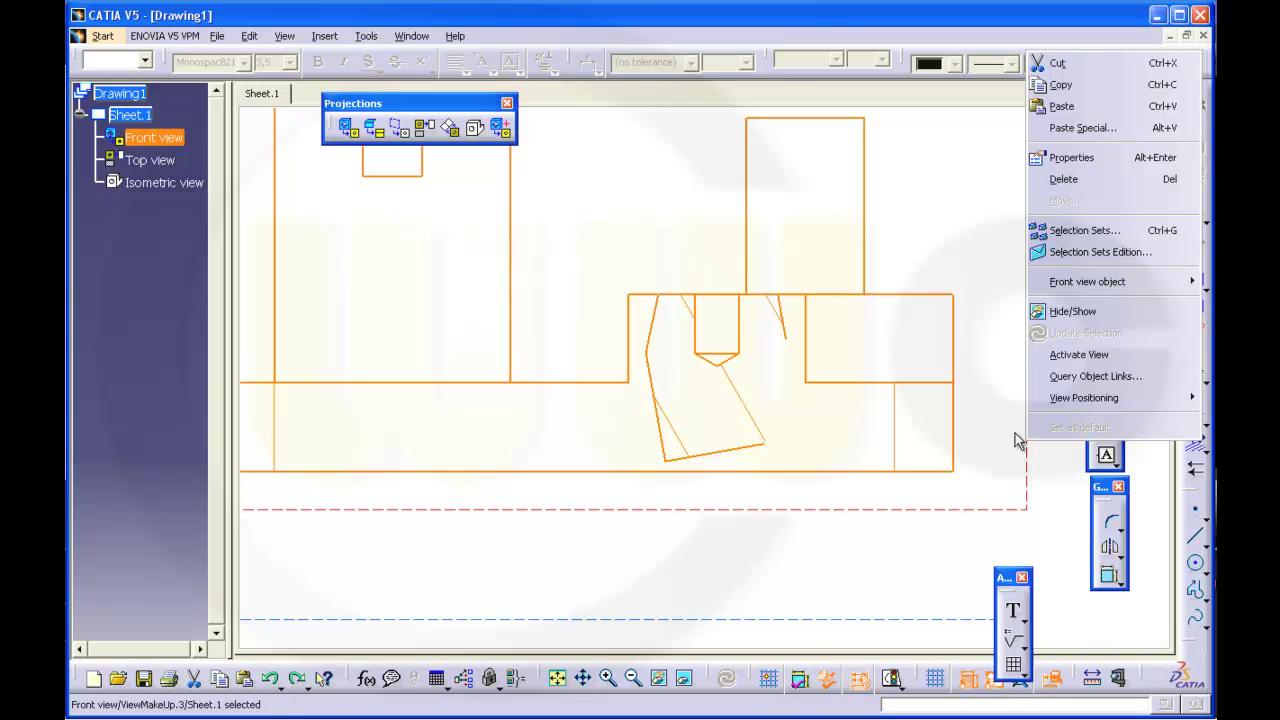
mouse_move(1073, 283)
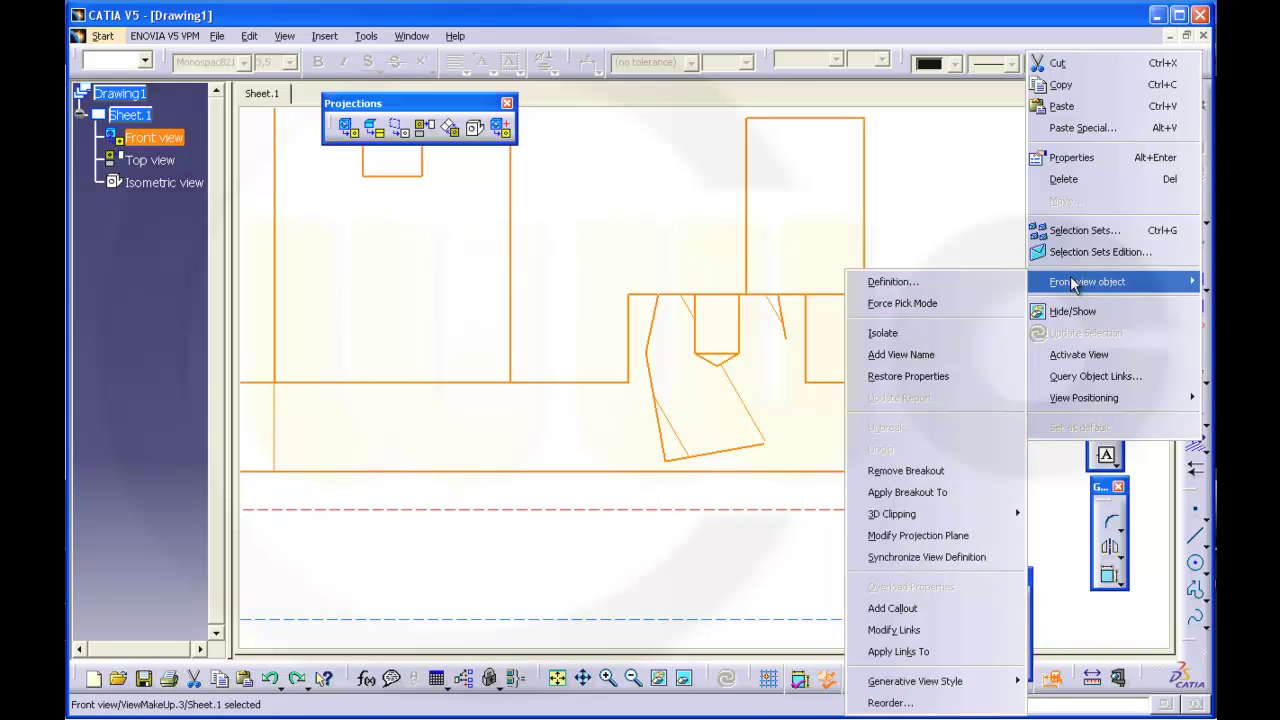
left_click(930, 386)
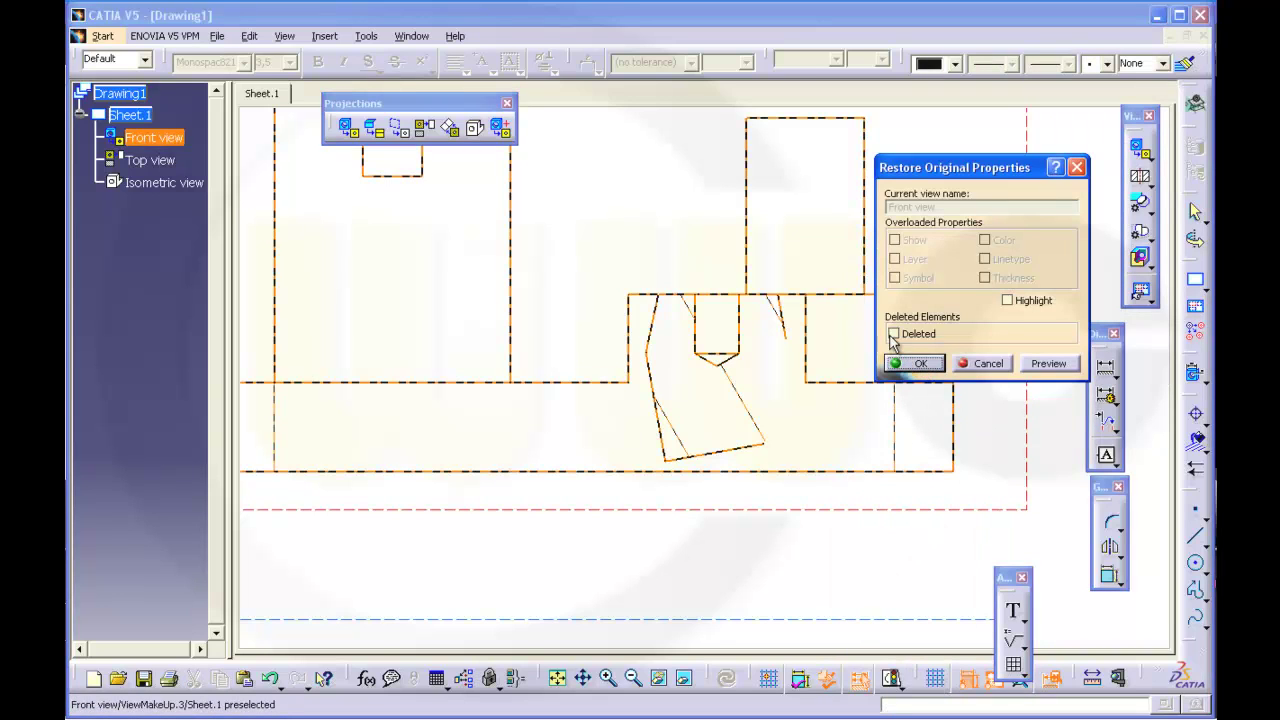
left_click(912, 364)
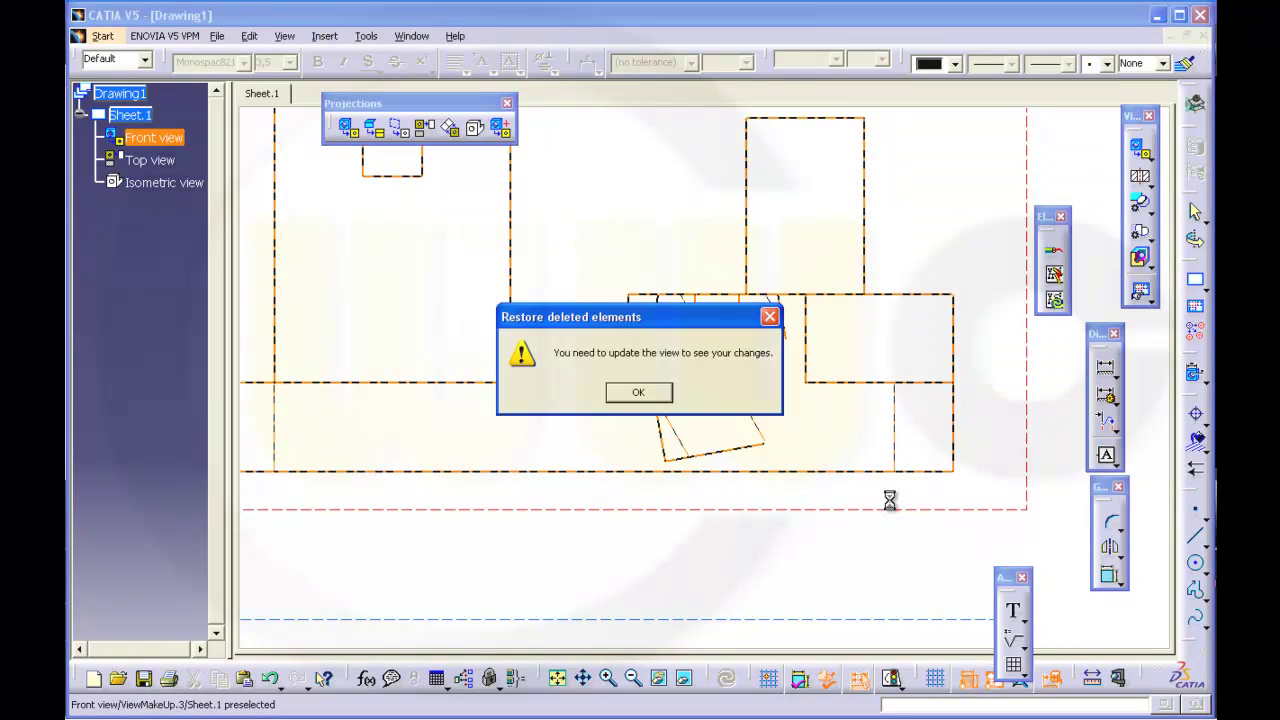
left_click(638, 393)
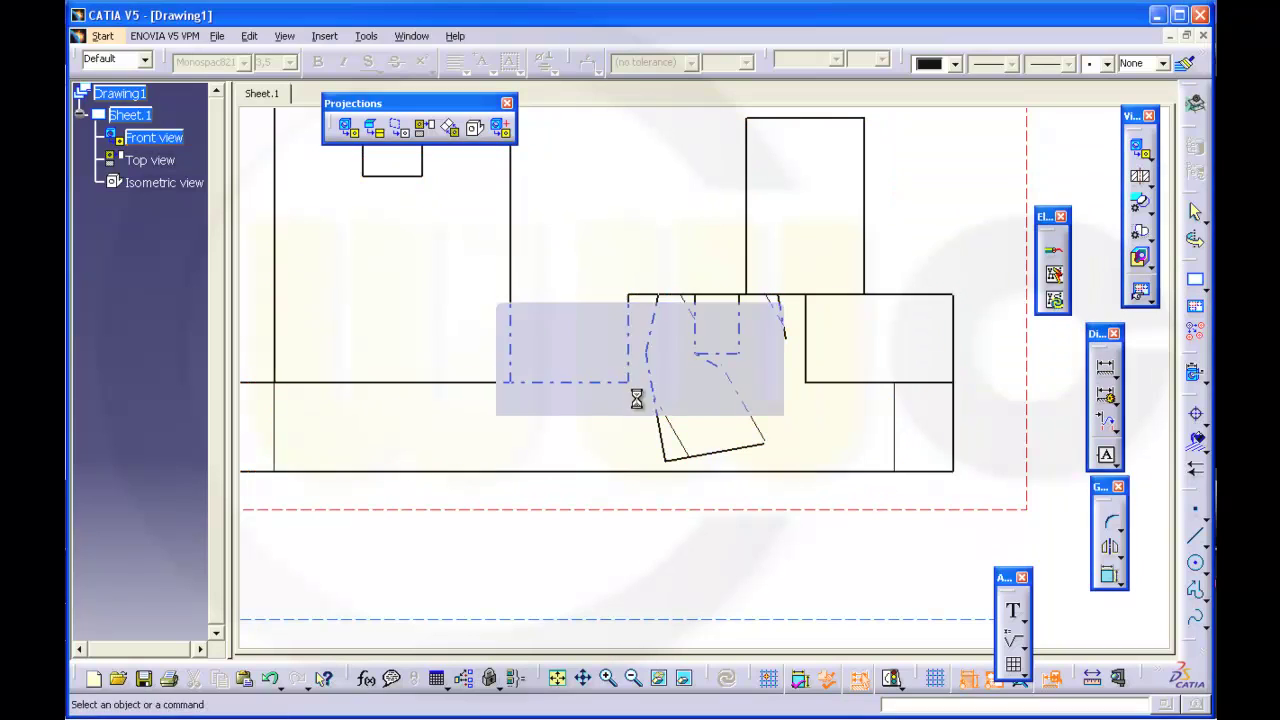
left_click(726, 679)
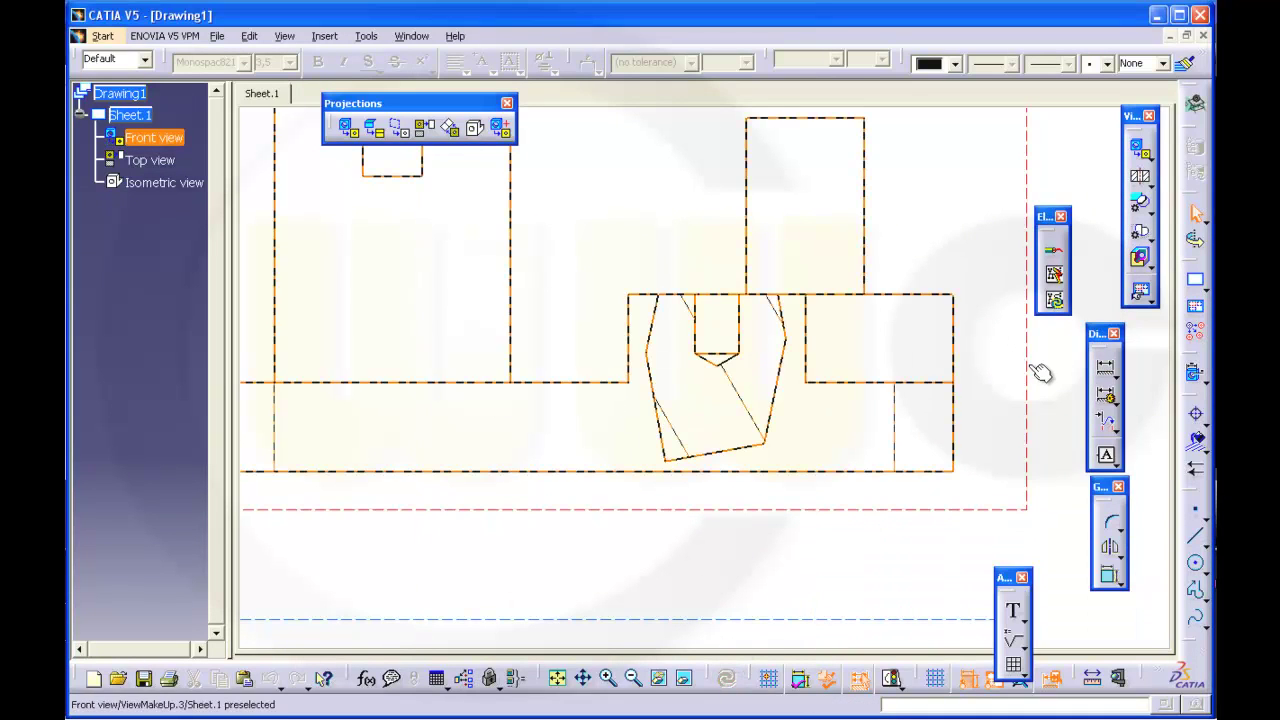
Step: Remove the front view's current breakout
right_click(1032, 370)
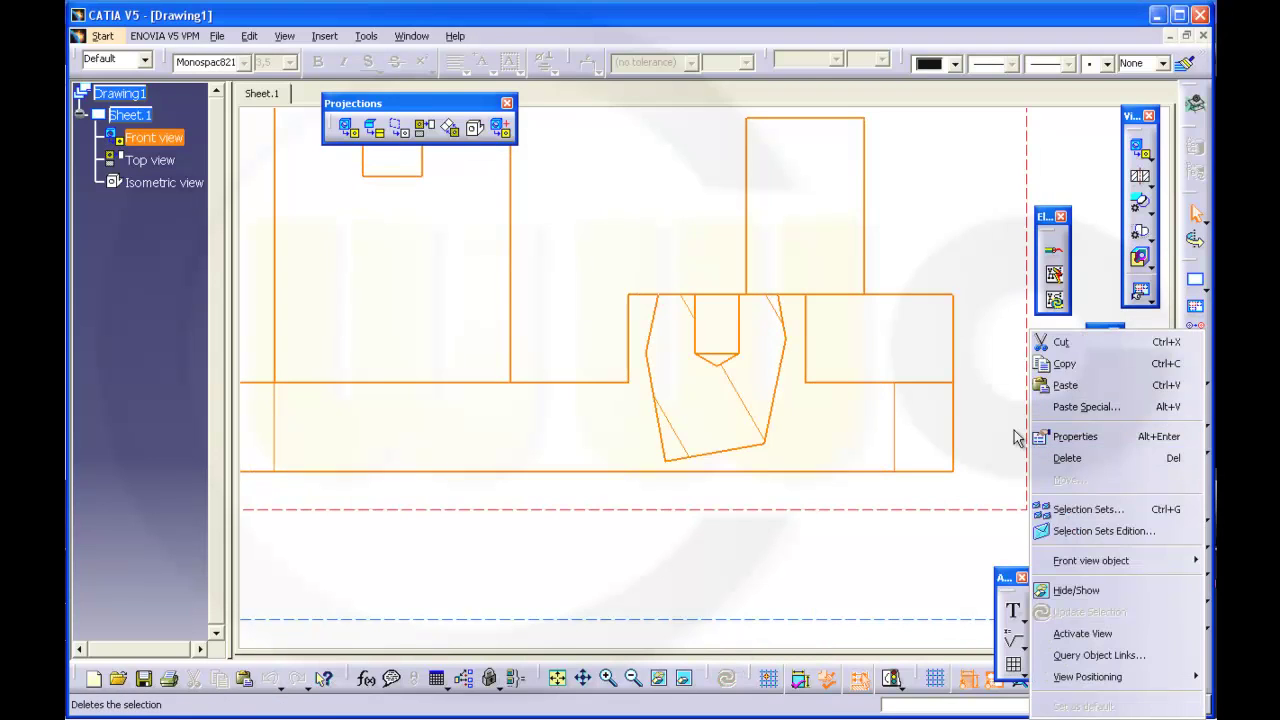
mouse_move(1096, 566)
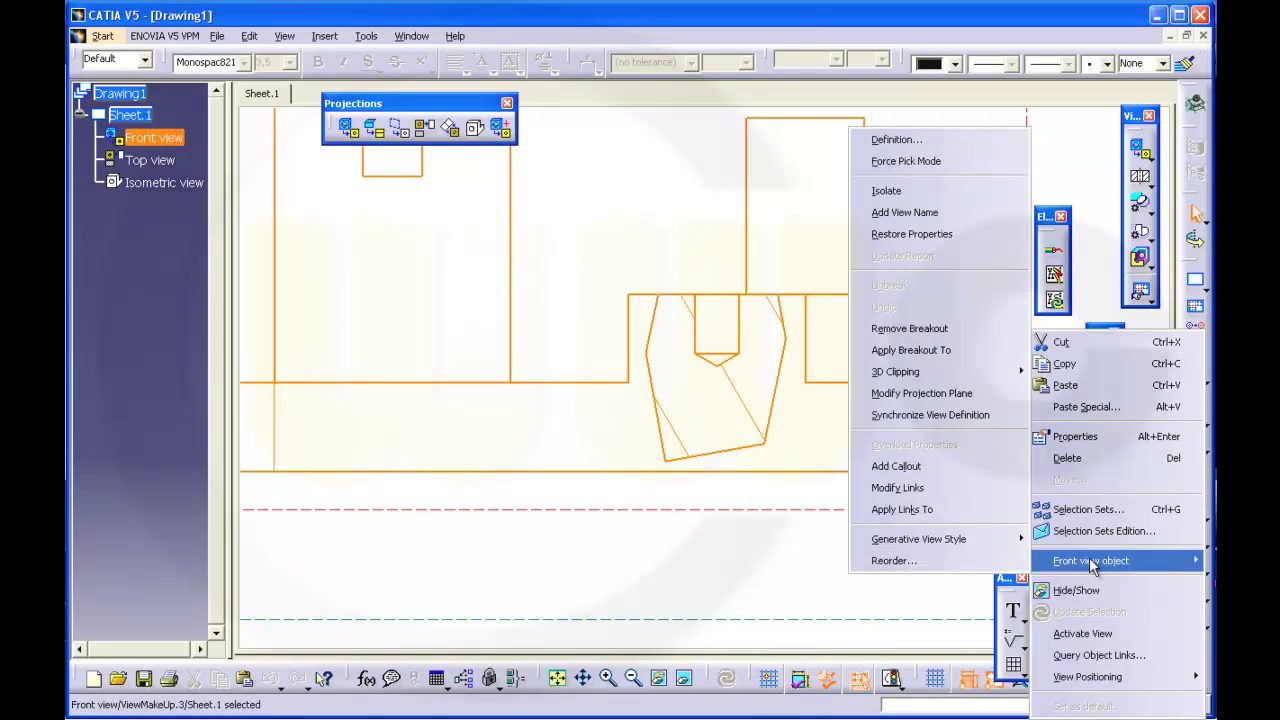
left_click(917, 334)
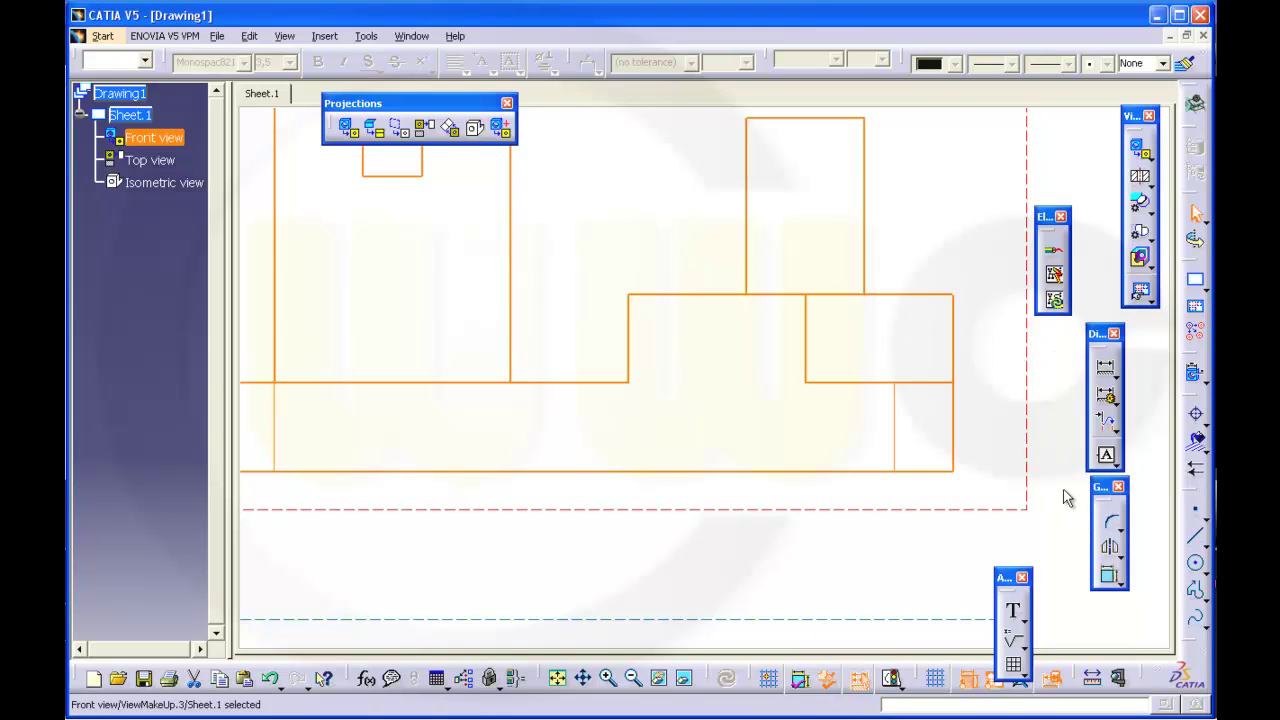
Step: Cut a hexagonal breakout around the central hole and generate it
left_click(1140, 258)
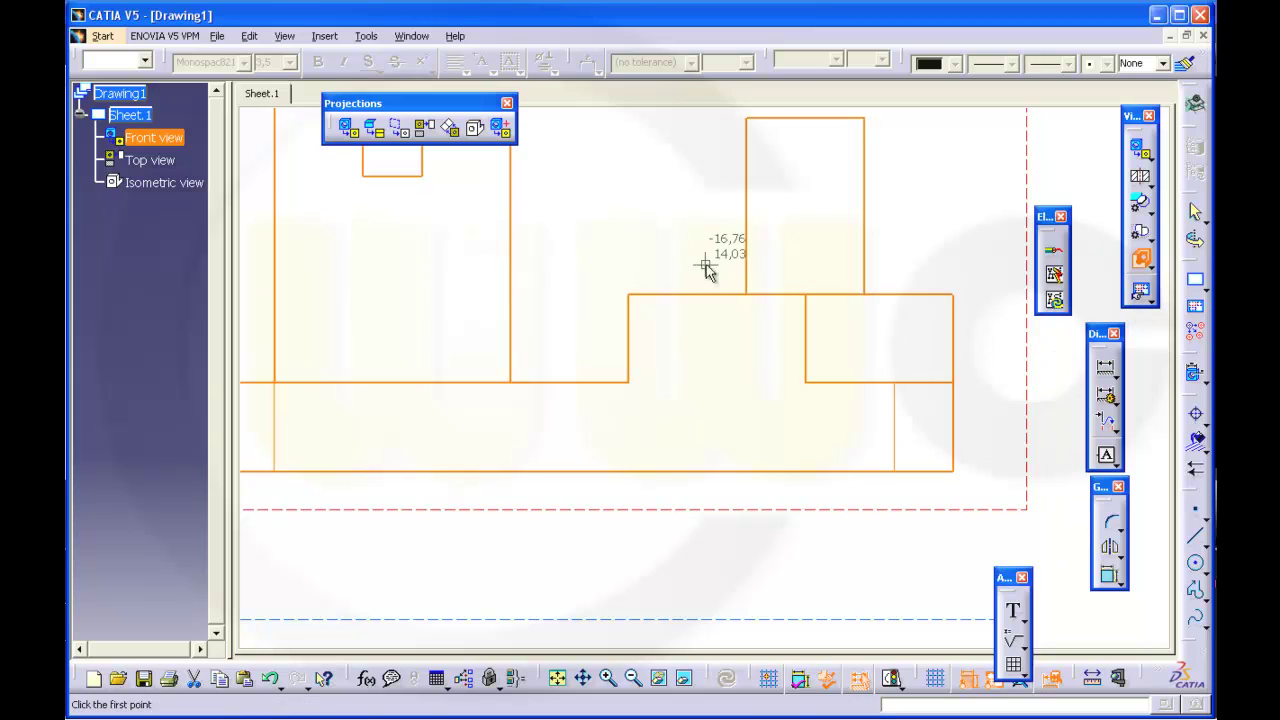
left_click(665, 248)
left_click(595, 328)
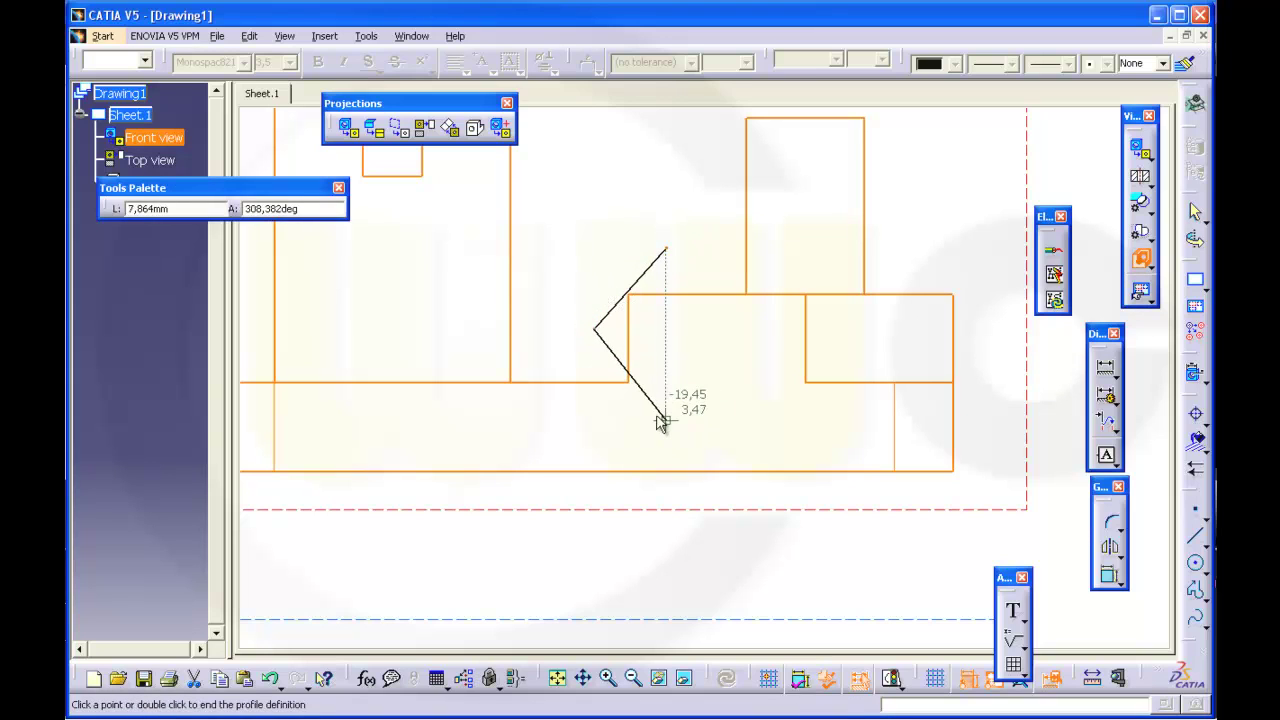
left_click(657, 416)
left_click(740, 416)
left_click(779, 330)
left_click(700, 248)
left_click(666, 248)
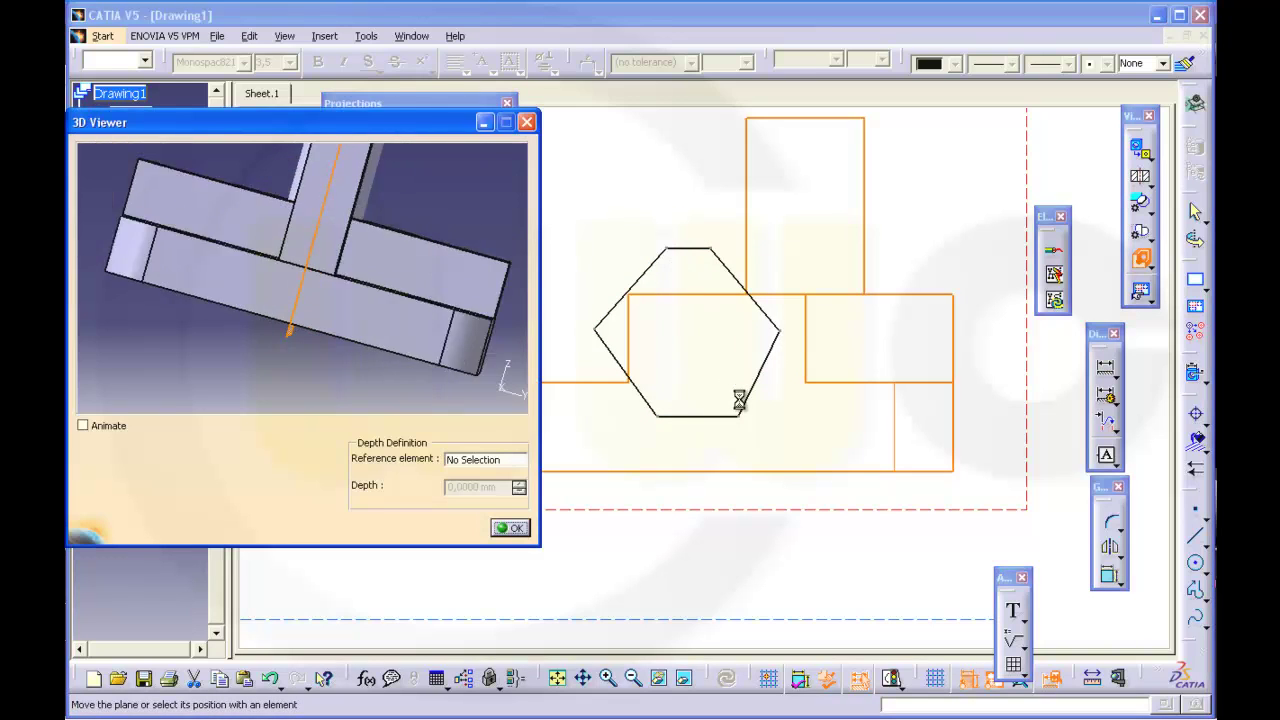
middle_click_drag(808, 517, 815, 283)
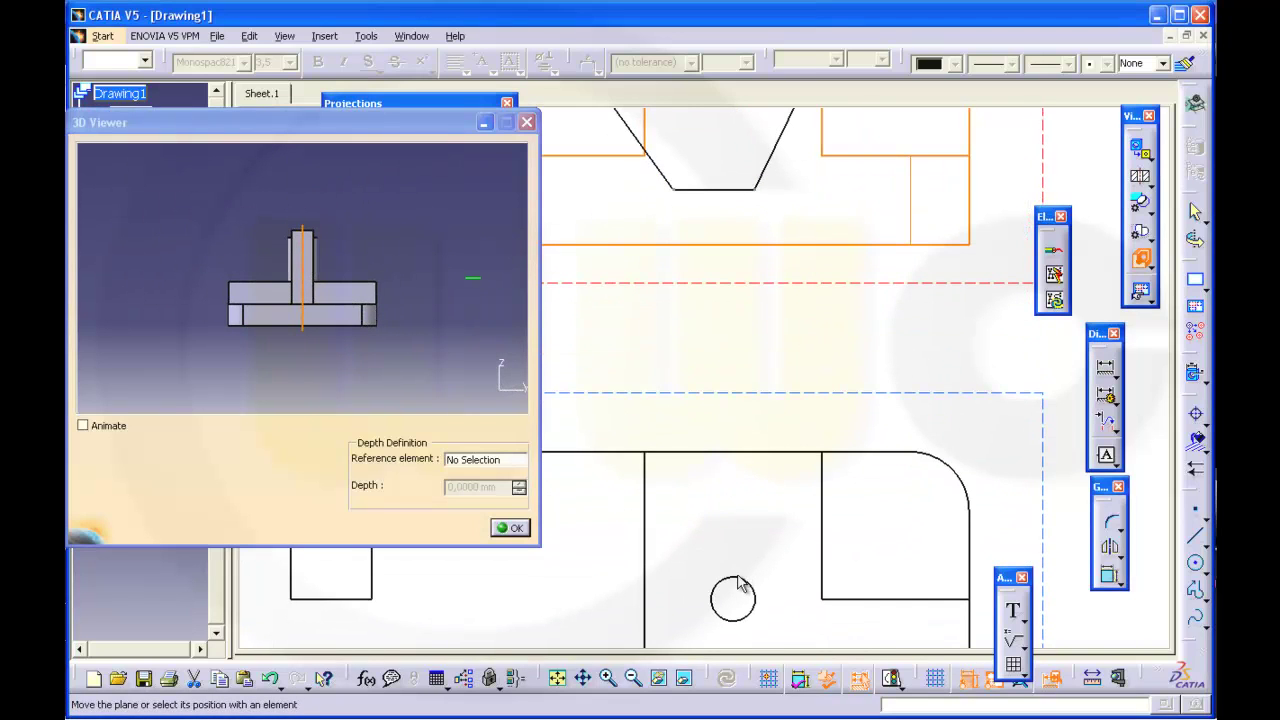
left_click(514, 528)
middle_click_drag(762, 300, 777, 512)
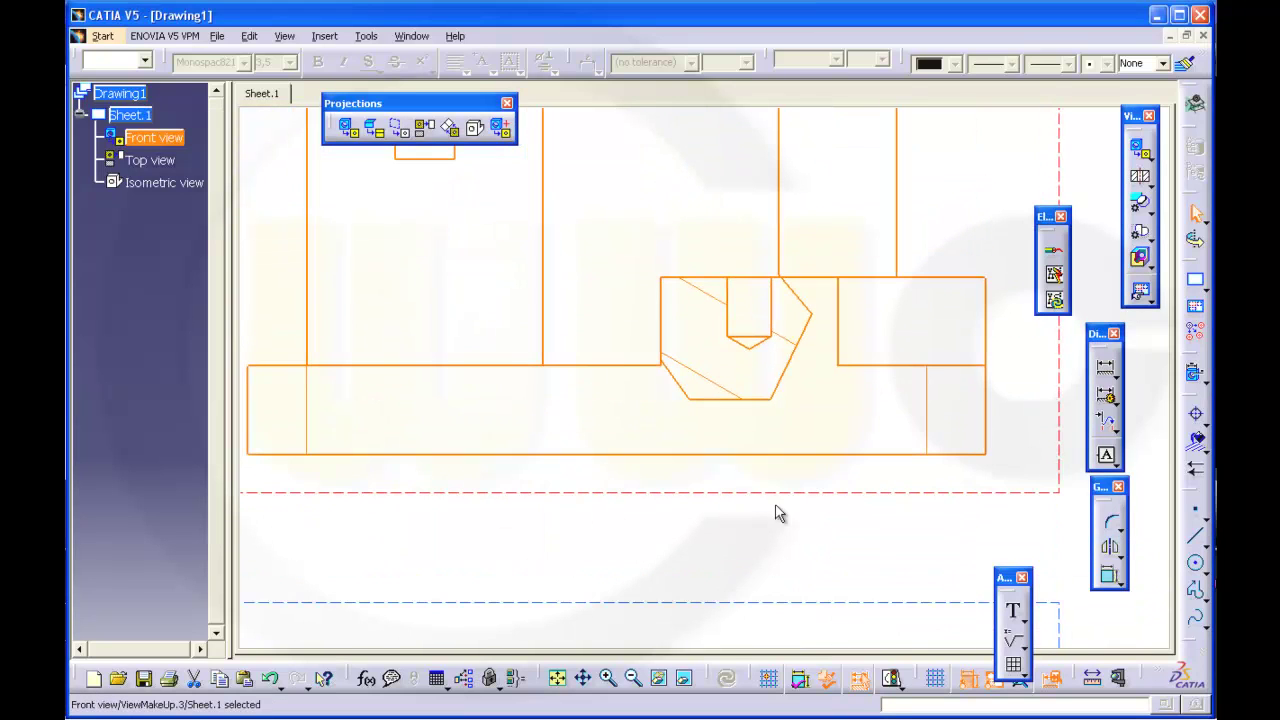